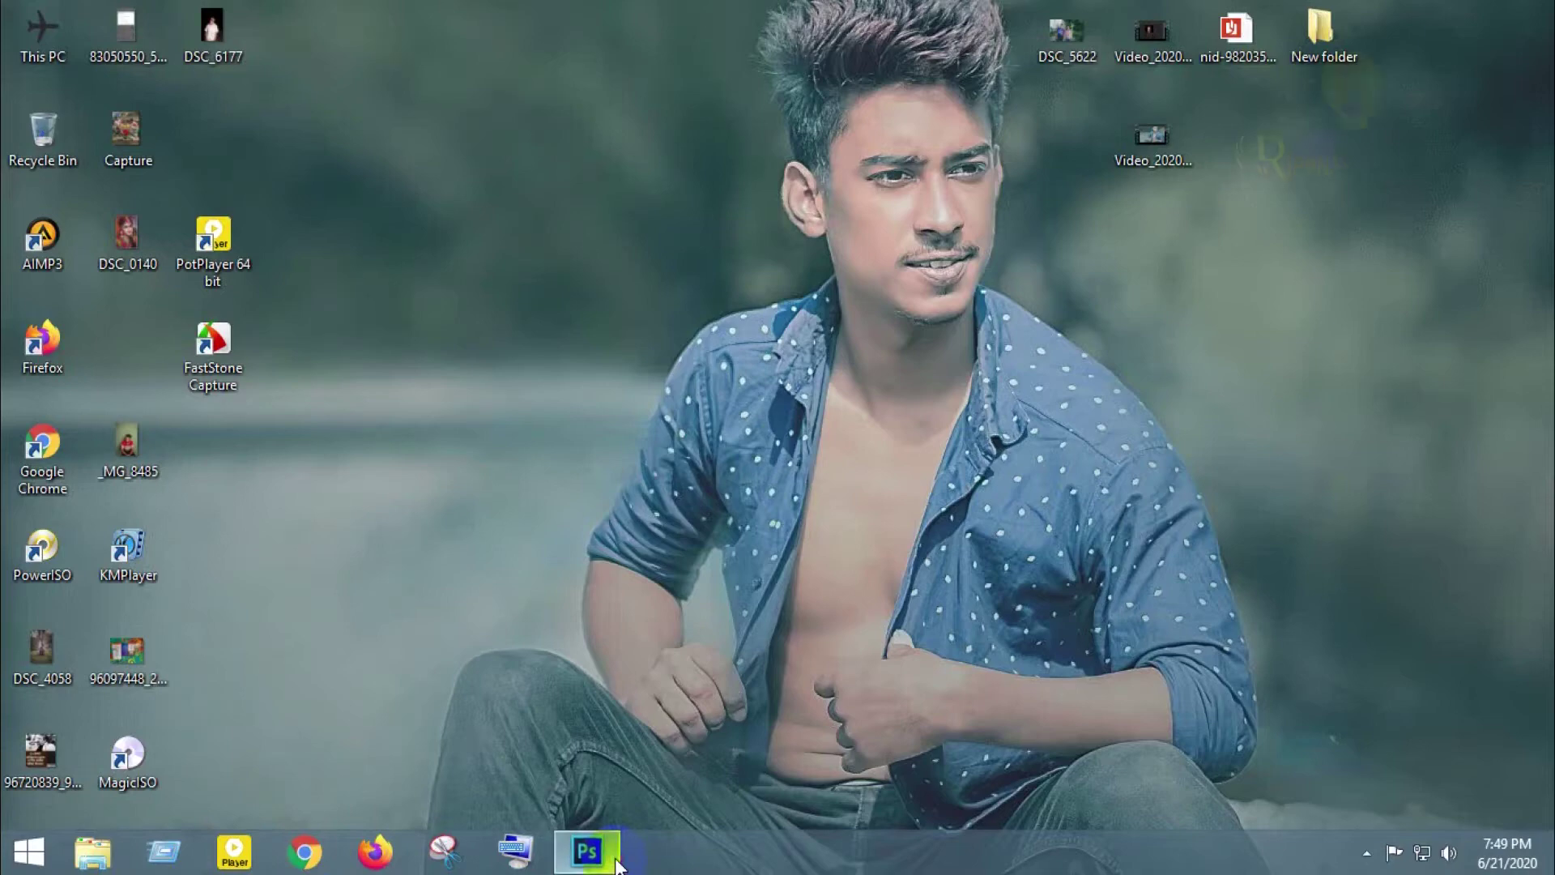
Open IMG_7470 from Photo work > kaj 4 > 100CANON in Photoshop
{"action": "double_click", "coordinate": [713, 387]}
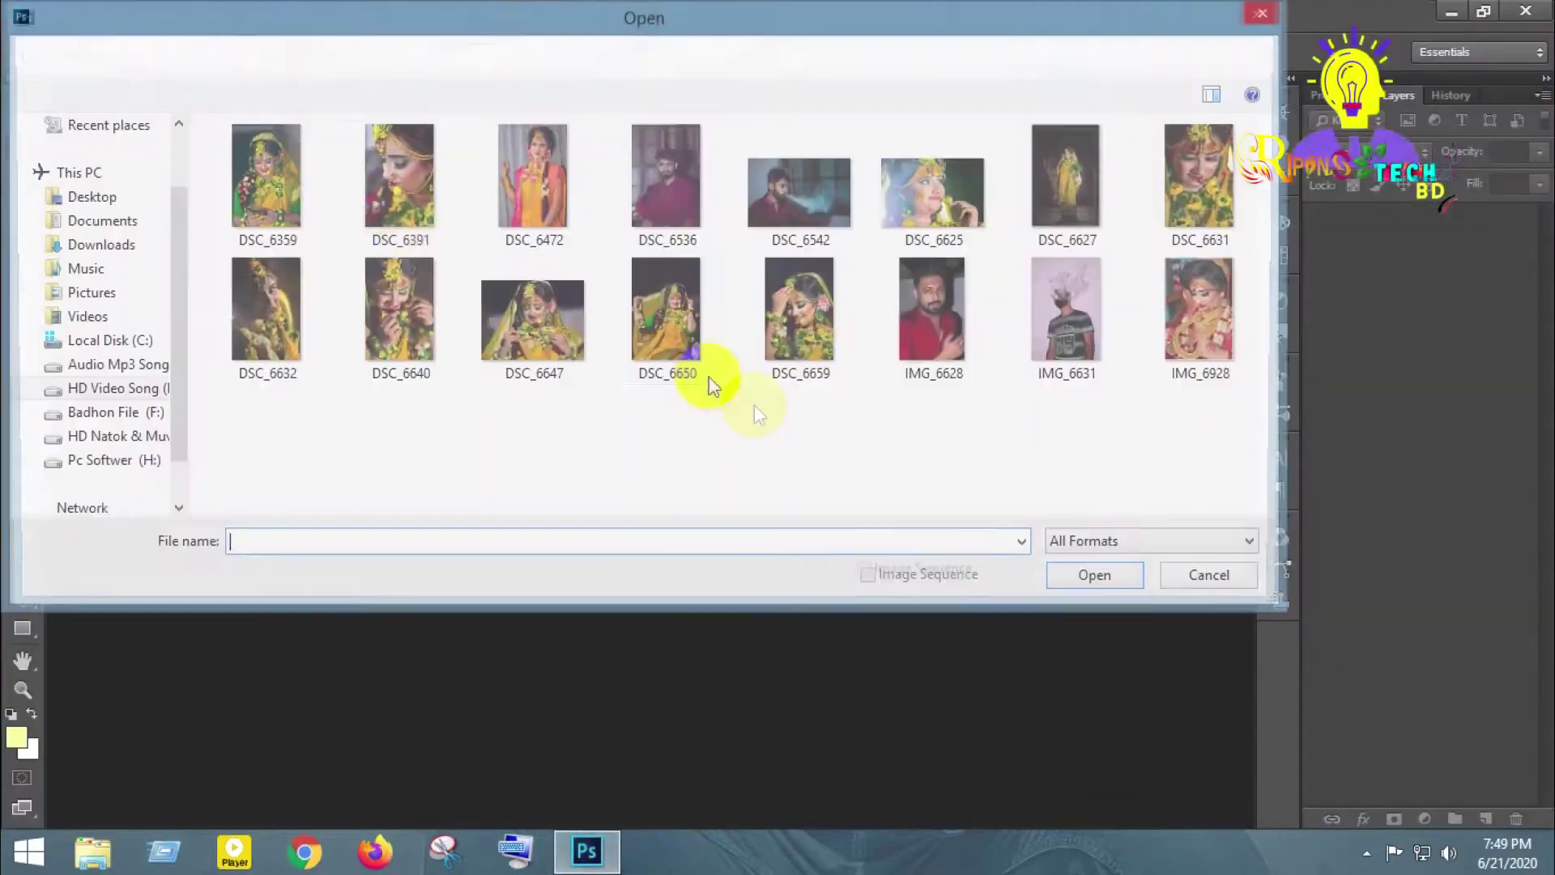
{"action": "left_click", "coordinate": [120, 57]}
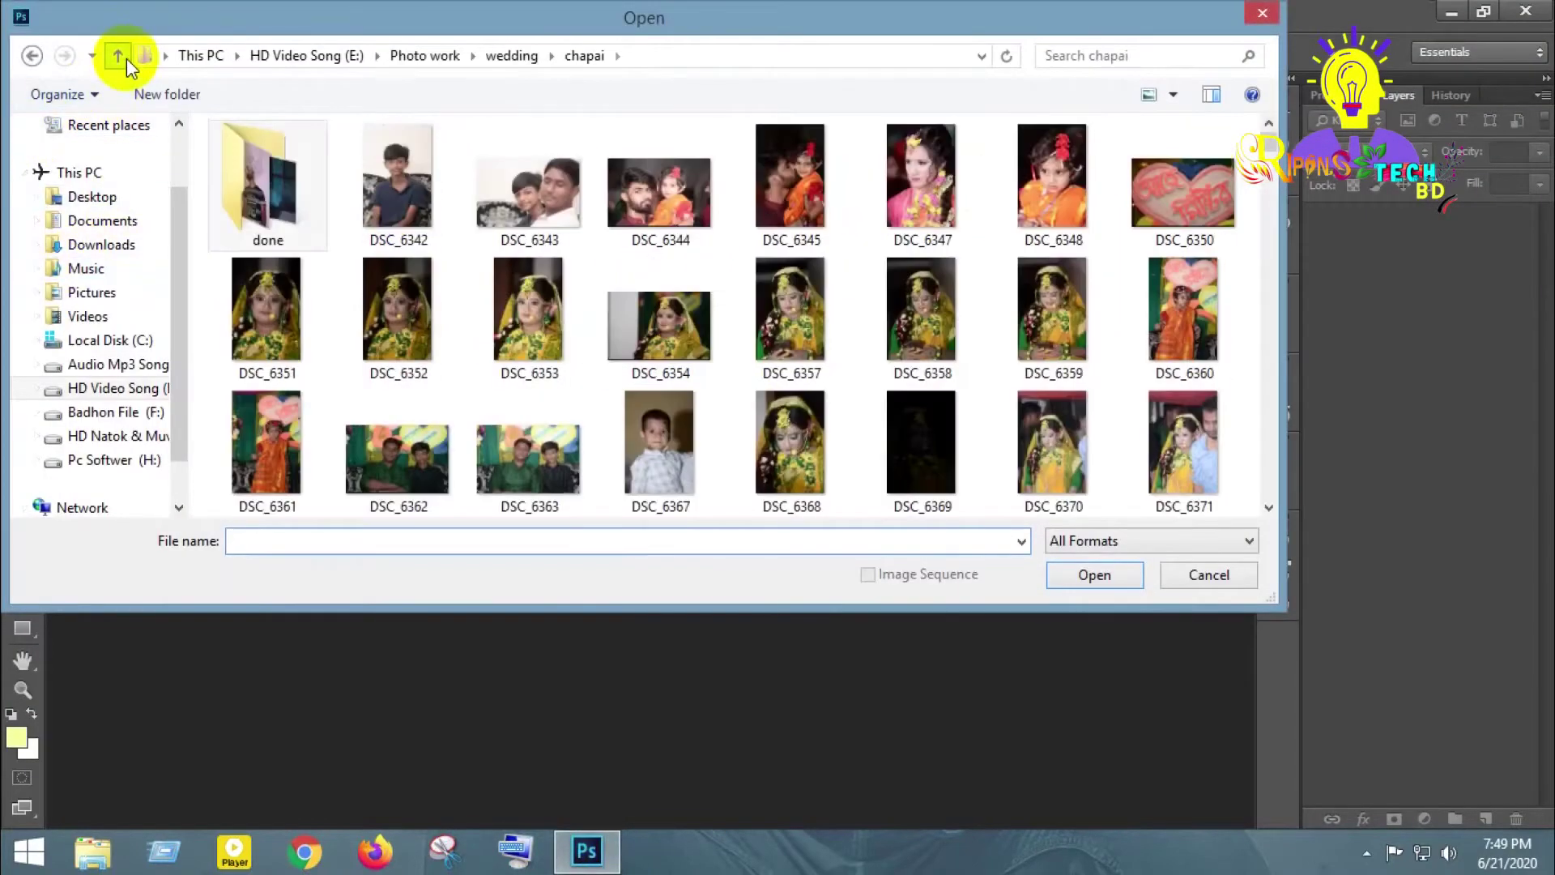
{"action": "left_click", "coordinate": [127, 58]}
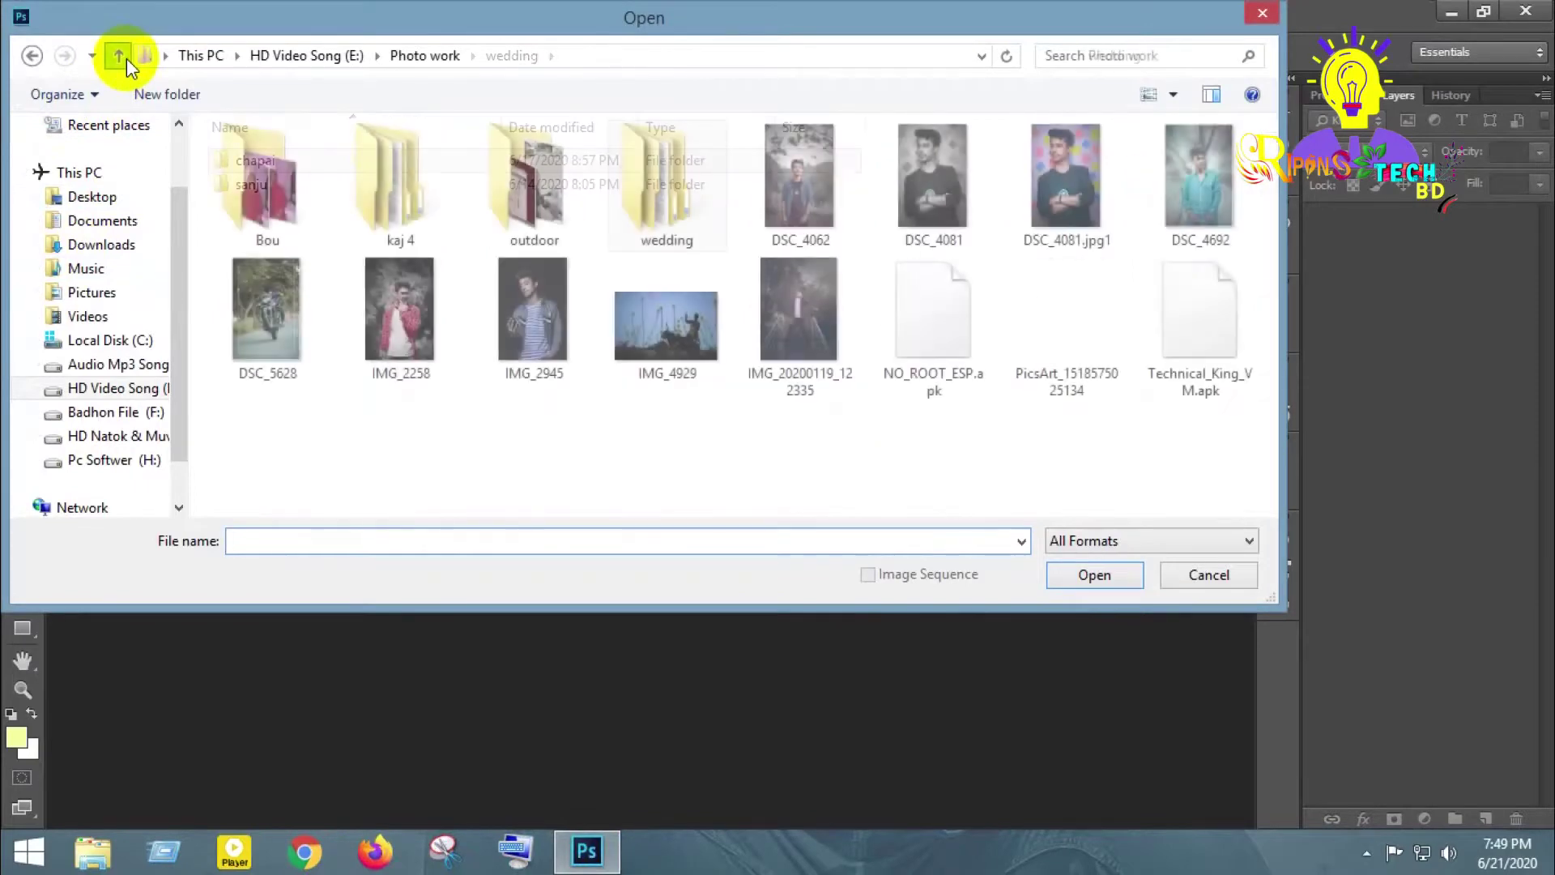
{"action": "double_click", "coordinate": [395, 170]}
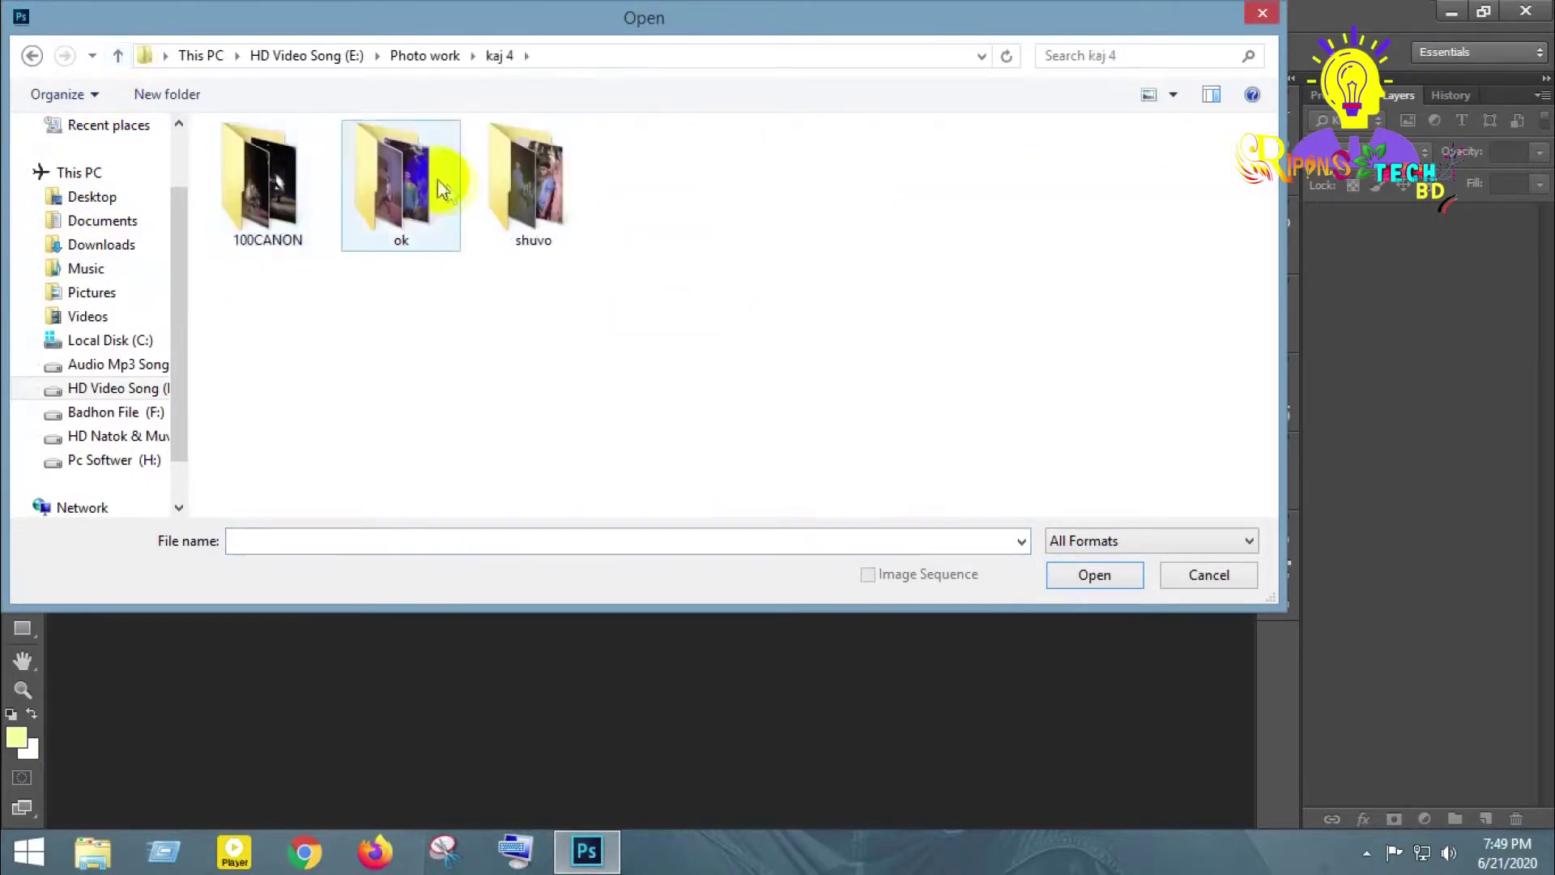
{"action": "double_click", "coordinate": [276, 172]}
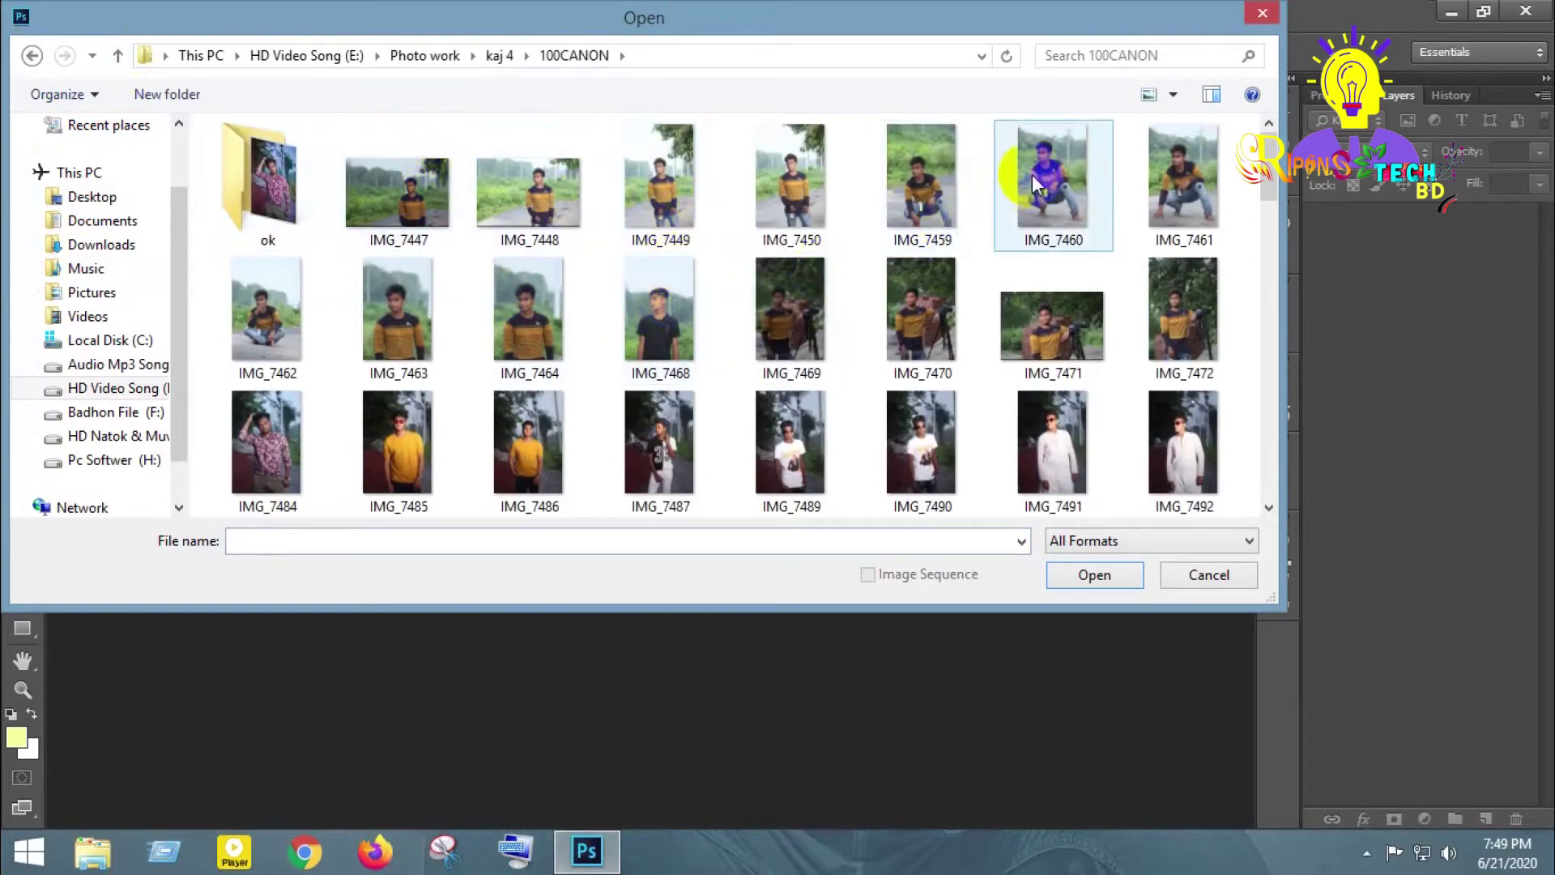
{"action": "left_click", "coordinate": [942, 308]}
{"action": "right_click", "coordinate": [942, 308]}
{"action": "left_click", "coordinate": [976, 278]}
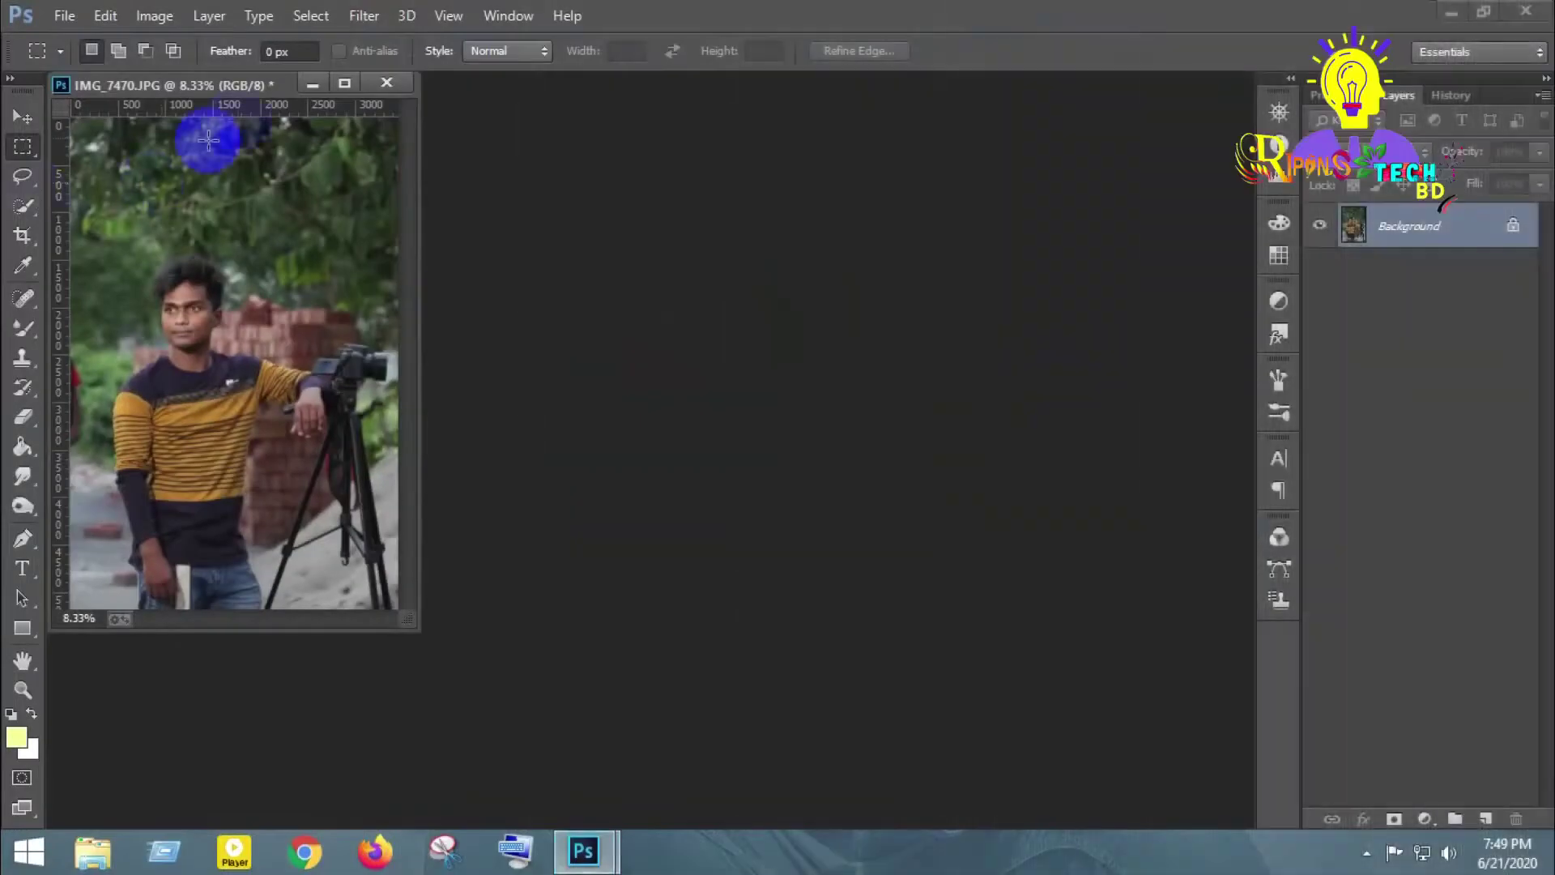
{"action": "mouse_move", "coordinate": [278, 88]}
{"action": "left_mouse_down"}
{"action": "mouse_move", "coordinate": [705, 101]}
{"action": "mouse_move", "coordinate": [668, 84]}
{"action": "left_mouse_up"}
Dock the photo as a tab, zoom in on the face, and run Unsharp Mask
{"action": "left_click", "coordinate": [21, 118]}
{"action": "scroll", "coordinate": [614, 436], "scroll_direction": "up", "scroll_amount": 5}
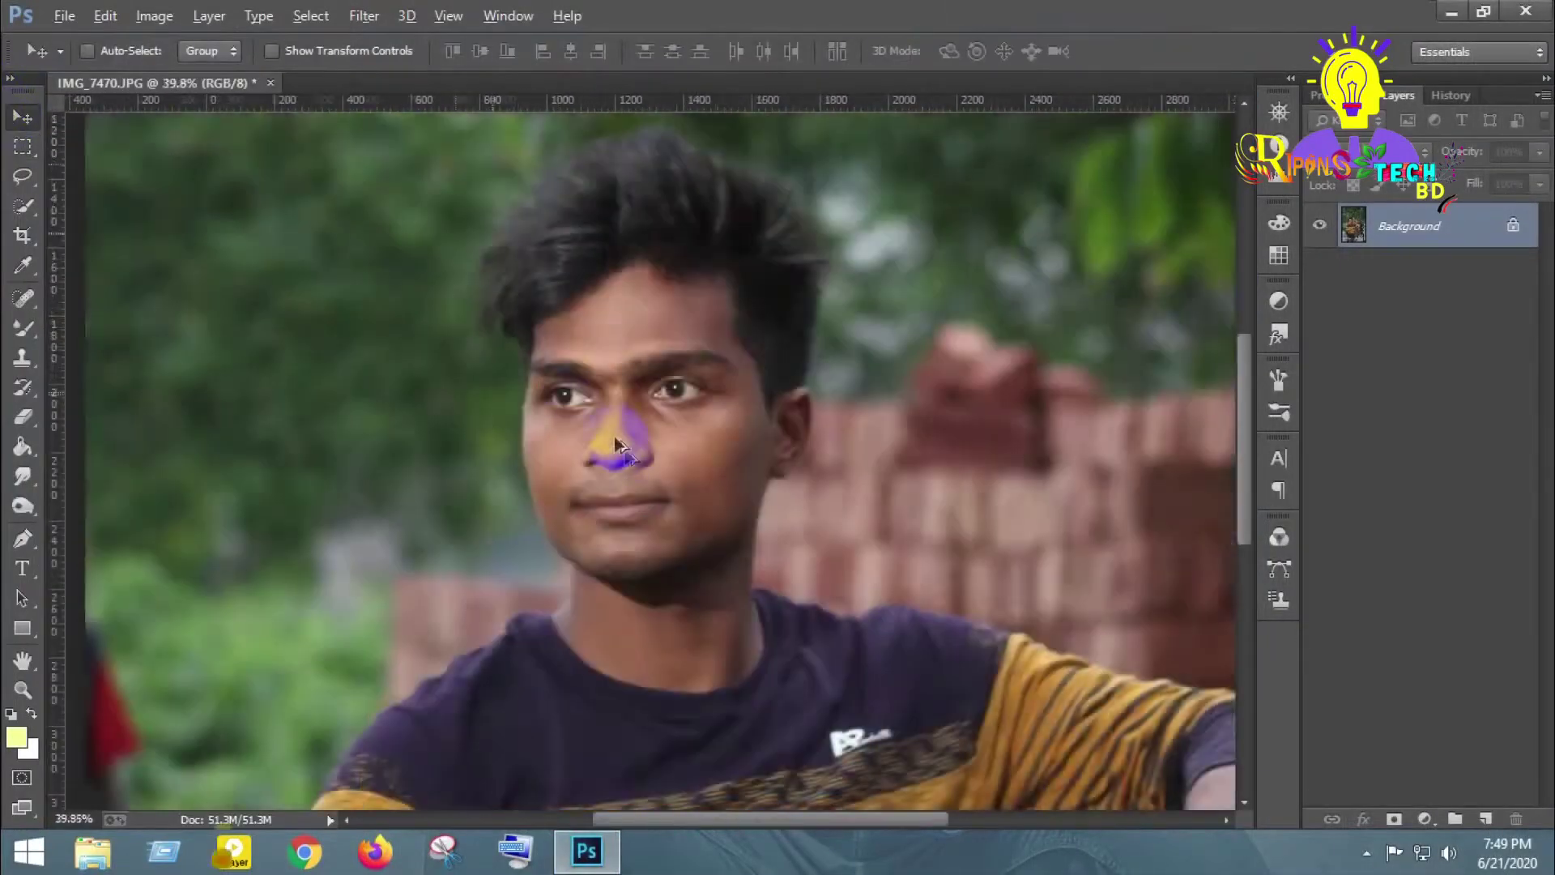
{"action": "scroll", "coordinate": [625, 450], "scroll_direction": "up", "scroll_amount": 3}
{"action": "scroll", "coordinate": [657, 461], "scroll_direction": "up", "scroll_amount": 1}
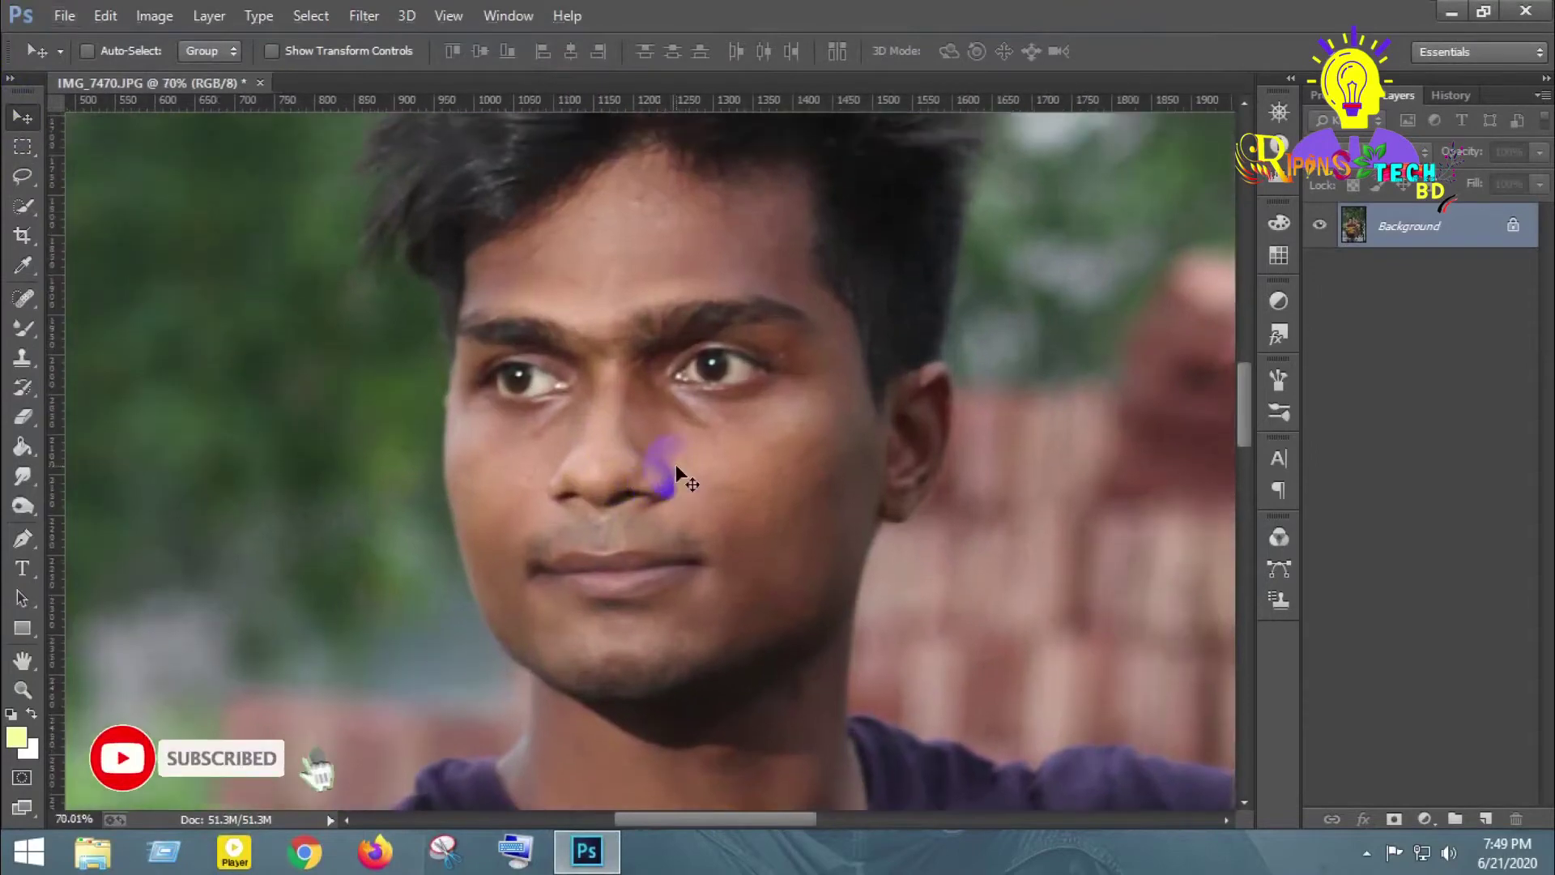
{"action": "left_click", "coordinate": [363, 17]}
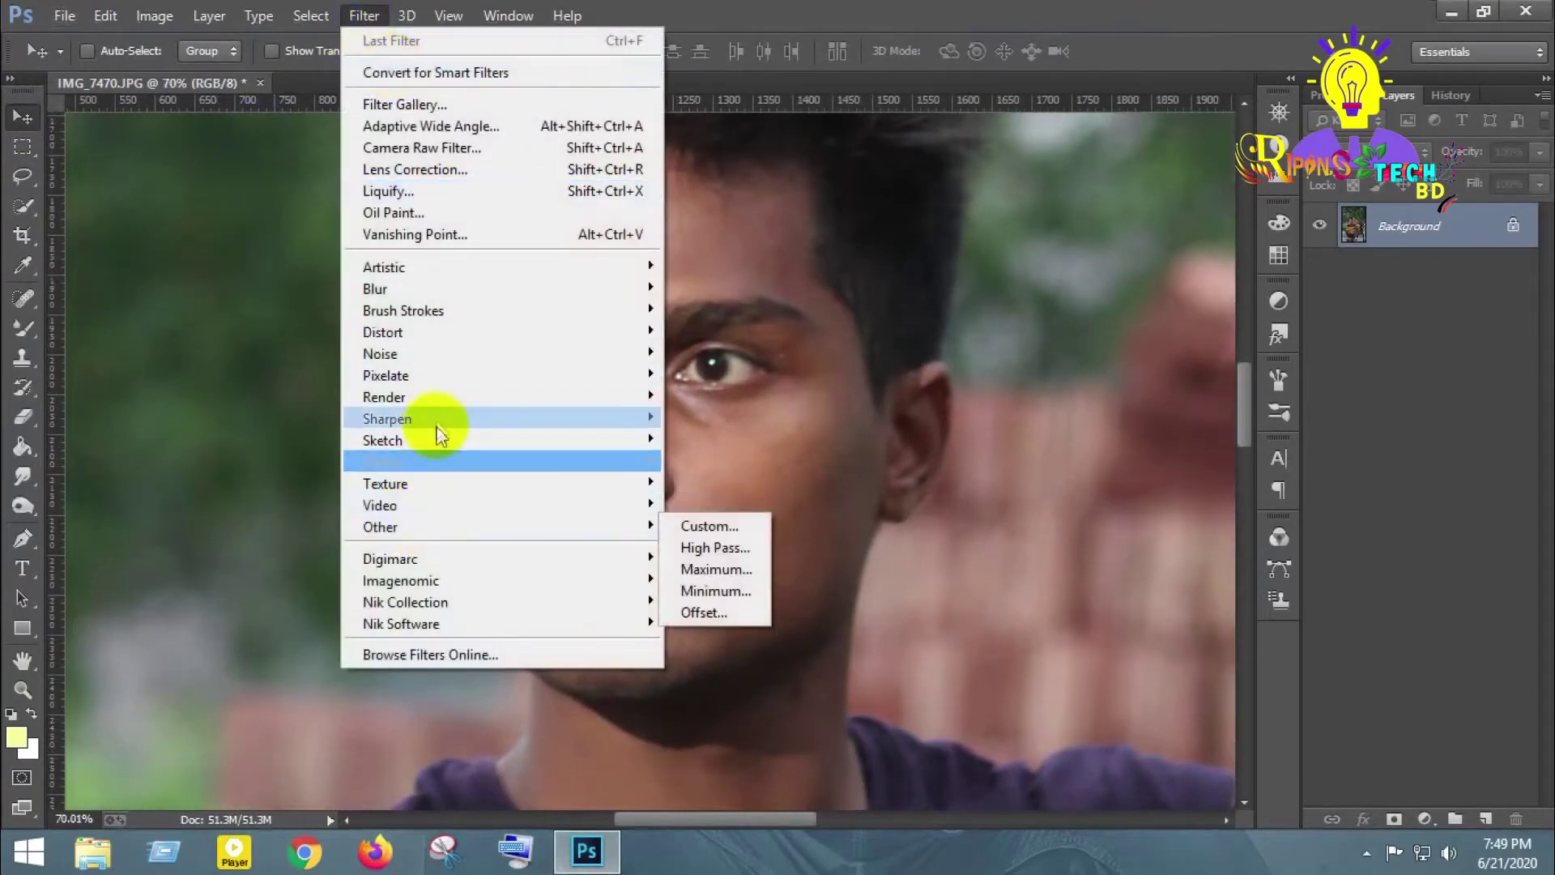
{"action": "mouse_move", "coordinate": [386, 418]}
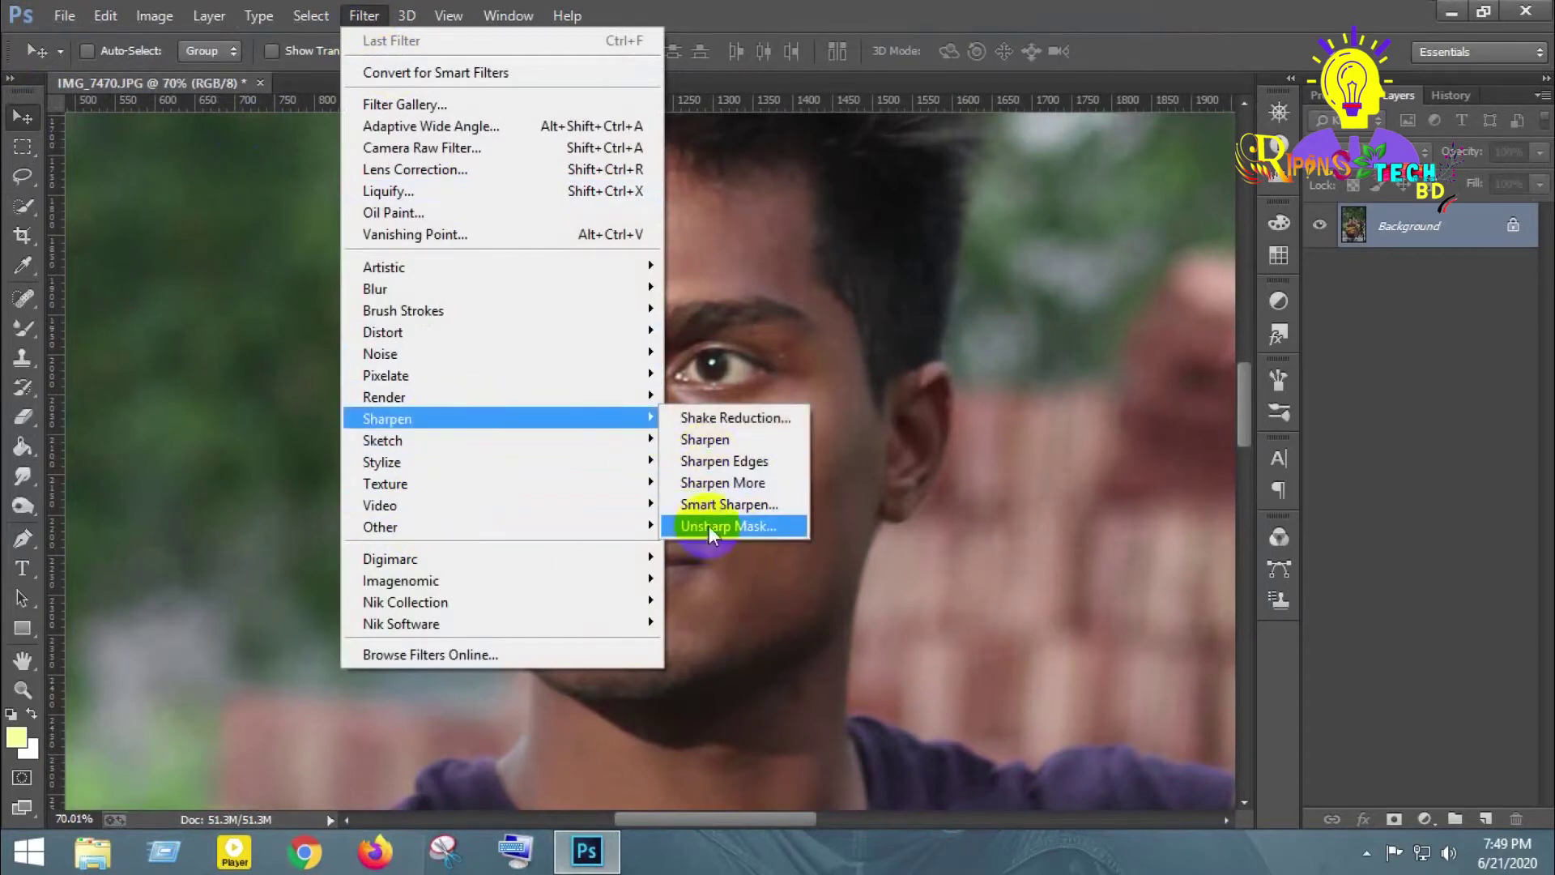
{"action": "left_click", "coordinate": [708, 526]}
{"action": "key", "text": "Return"}
Zoom back out to the full portrait and launch the Camera Raw Filter
{"action": "scroll", "coordinate": [674, 426], "scroll_direction": "down", "scroll_amount": 5}
{"action": "scroll", "coordinate": [682, 437], "scroll_direction": "down", "scroll_amount": 1}
{"action": "scroll", "coordinate": [682, 438], "scroll_direction": "down", "scroll_amount": 1}
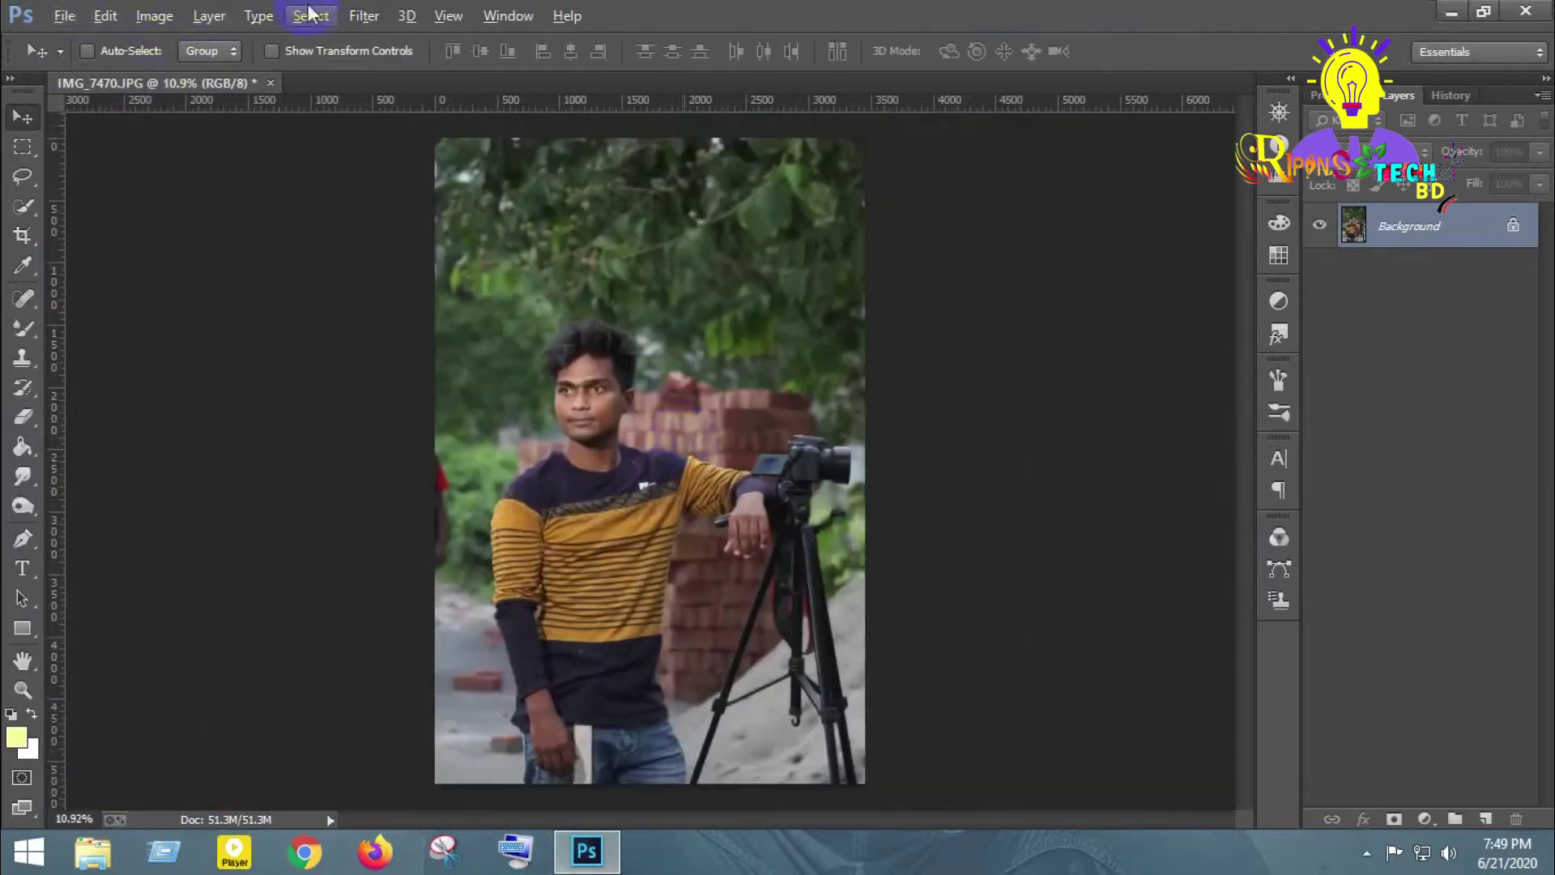
{"action": "left_click", "coordinate": [363, 16]}
{"action": "left_click", "coordinate": [687, 229]}
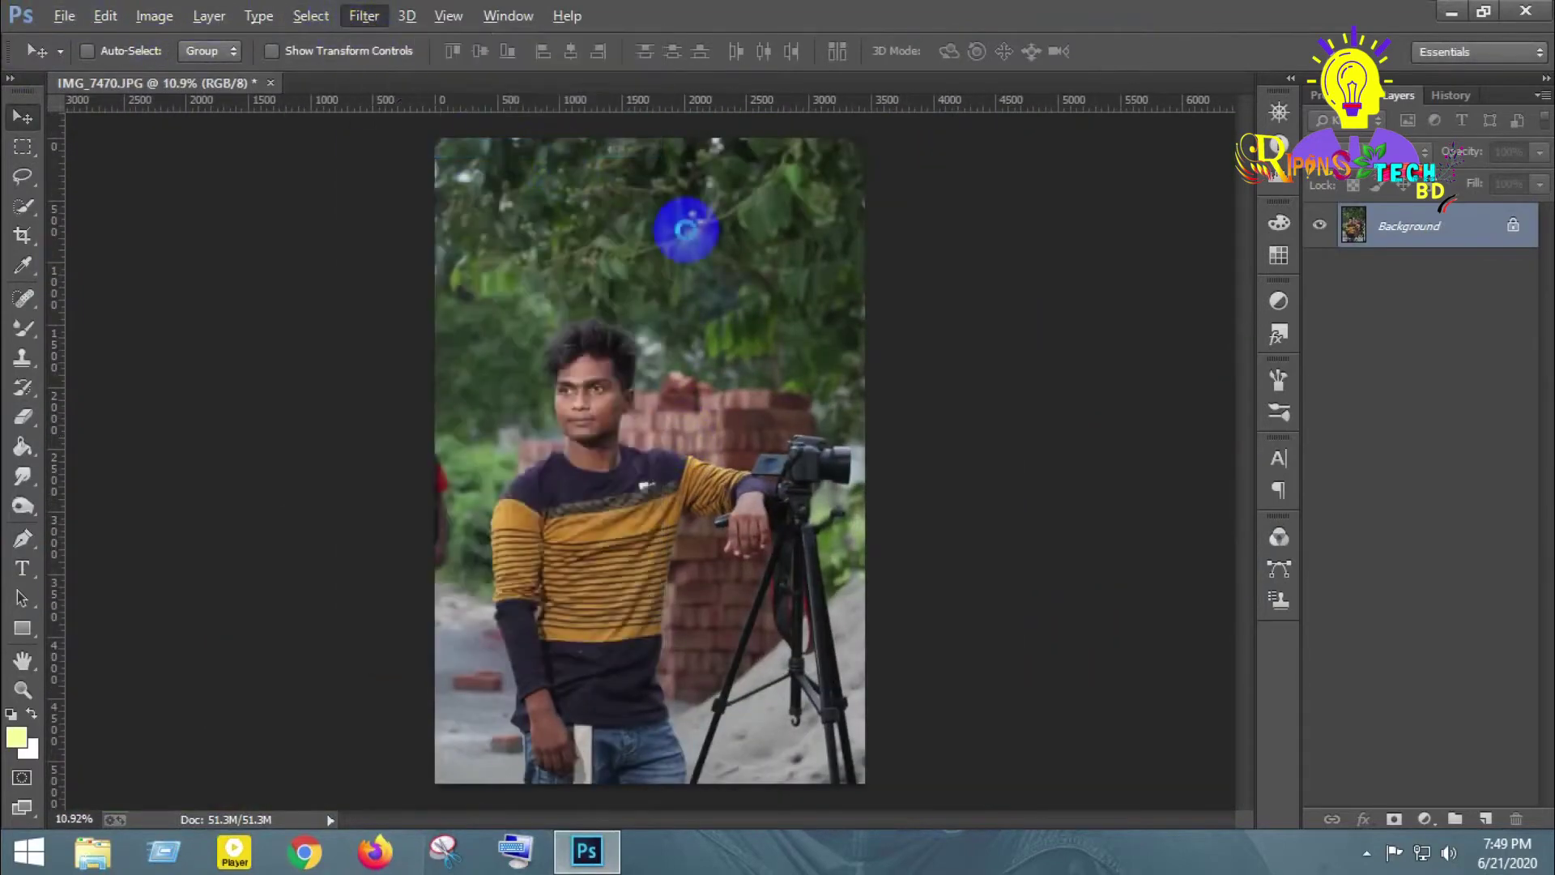
Set Camera Raw Basic: Contrast +18, Shadows +62, Whites -28, Blacks -20, Clarity +36, Vibrance +32, Saturation +29
{"action": "scroll", "coordinate": [1267, 704], "scroll_direction": "down", "scroll_amount": 2}
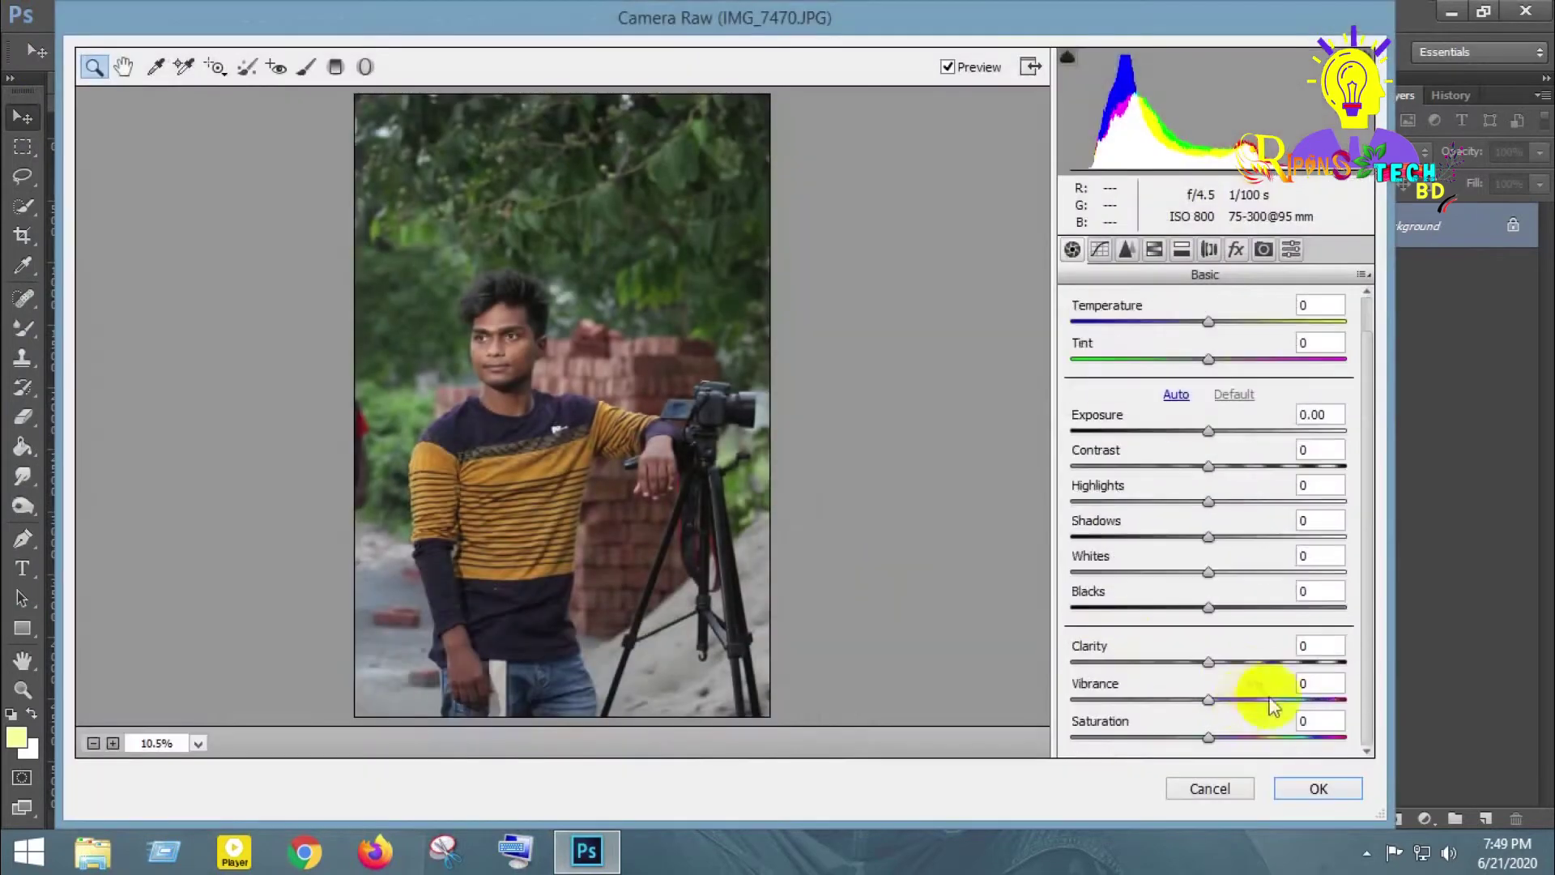
{"action": "mouse_move", "coordinate": [1231, 662]}
{"action": "left_mouse_down"}
{"action": "mouse_move", "coordinate": [1257, 664]}
{"action": "mouse_move", "coordinate": [1248, 737]}
{"action": "left_mouse_up"}
{"action": "left_click_drag", "start_coordinate": [1191, 607], "coordinate": [1170, 606]}
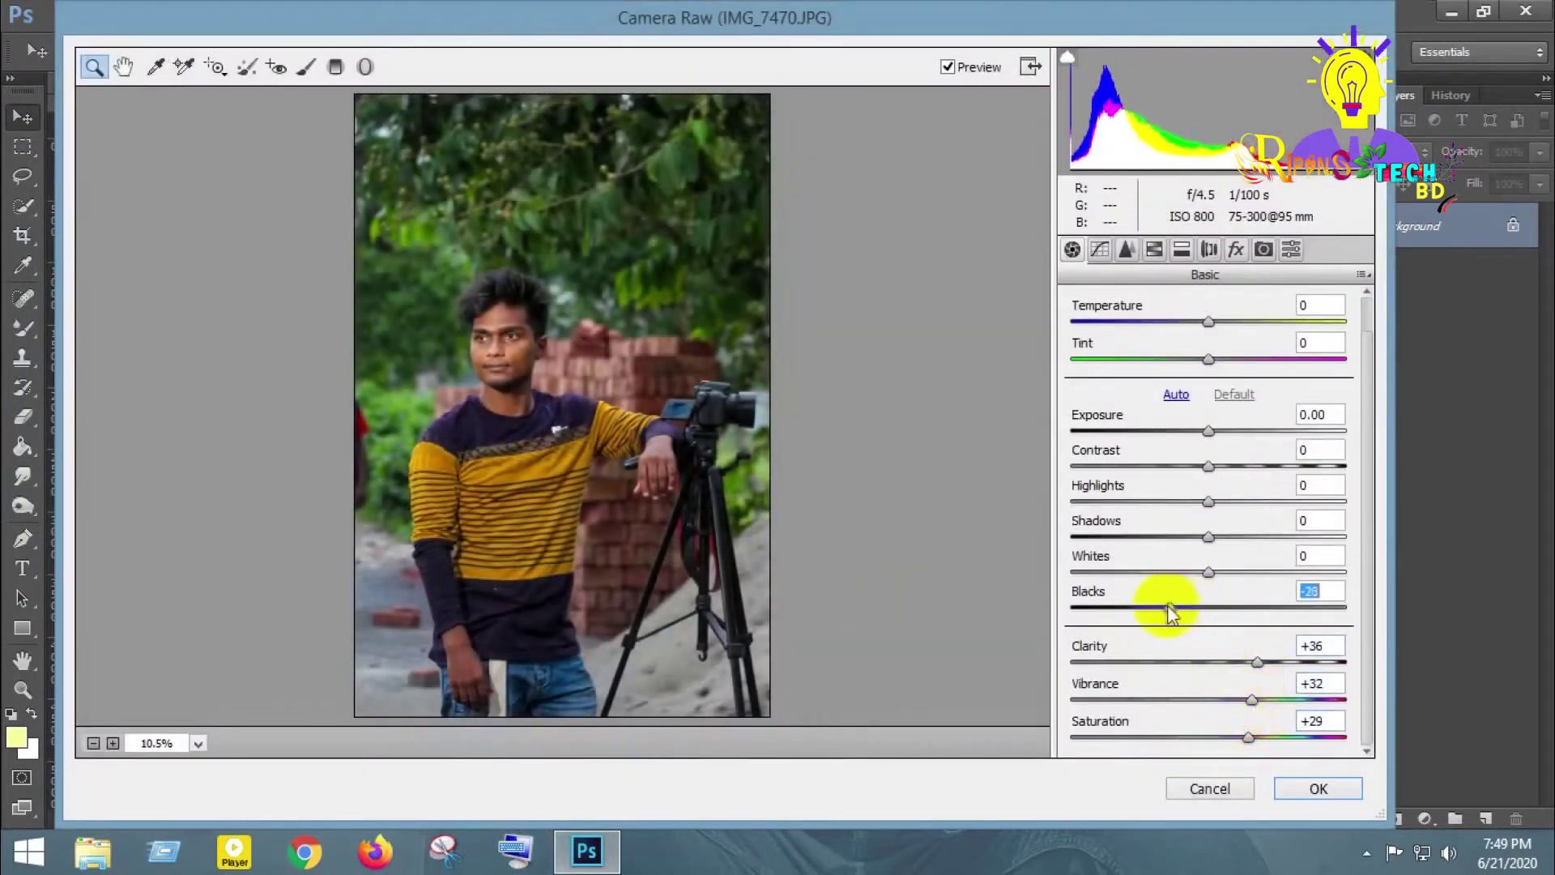
{"action": "left_click_drag", "start_coordinate": [1180, 572], "coordinate": [1294, 536]}
{"action": "mouse_move", "coordinate": [1208, 502]}
{"action": "left_mouse_down"}
{"action": "mouse_move", "coordinate": [1189, 501]}
{"action": "mouse_move", "coordinate": [1218, 466]}
{"action": "mouse_move", "coordinate": [1281, 505]}
{"action": "mouse_move", "coordinate": [1204, 505]}
{"action": "mouse_move", "coordinate": [1234, 502]}
{"action": "left_mouse_up"}
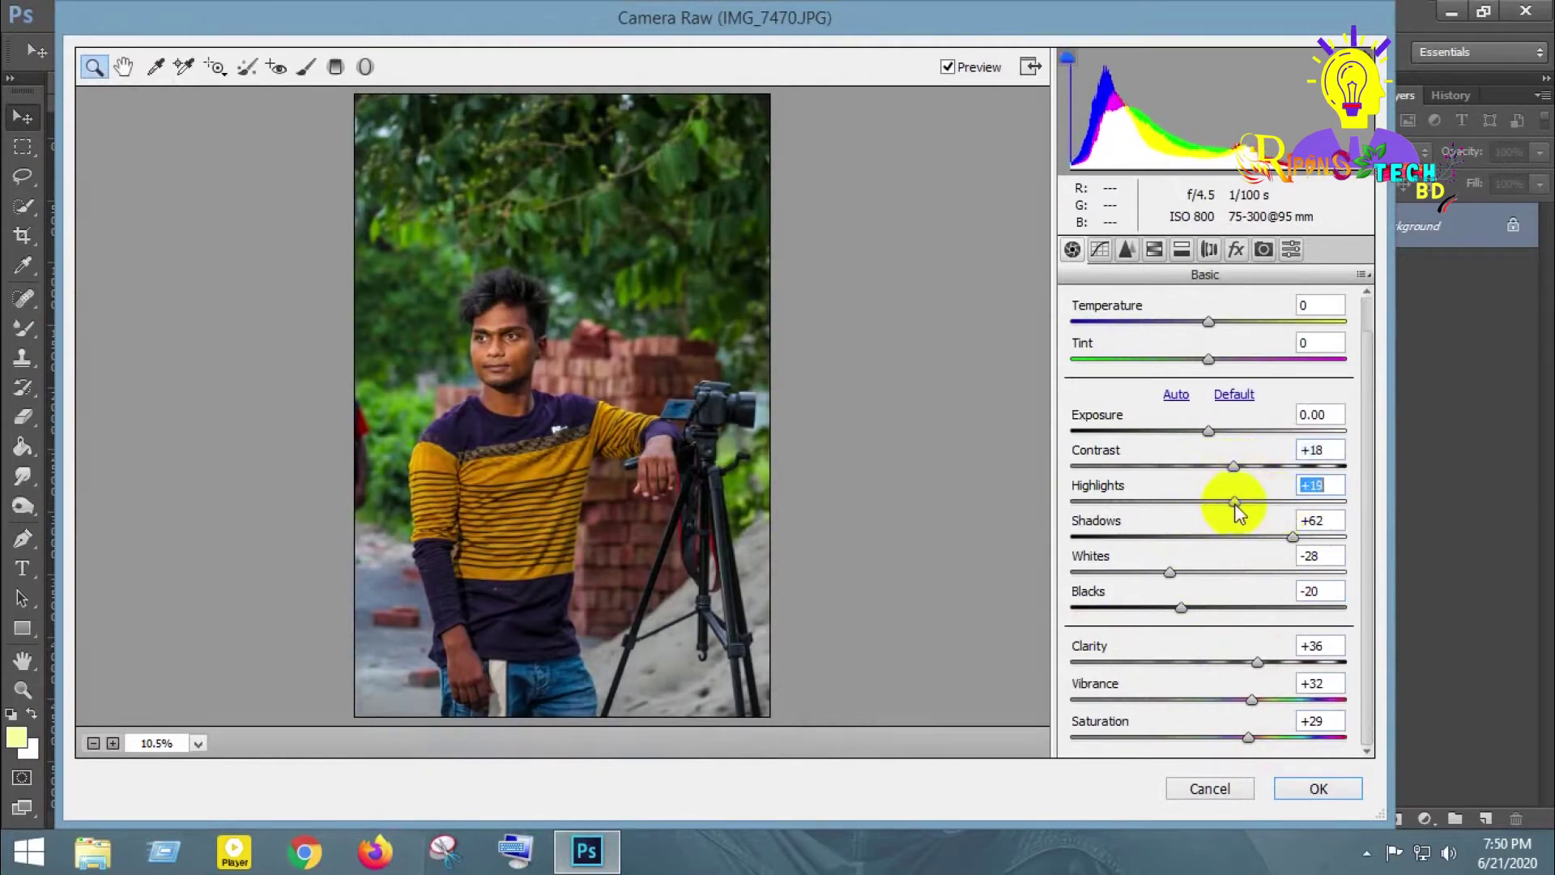
In HSL, lower orange saturation to -16 and brighten oranges +36 and reds +18
{"action": "left_click", "coordinate": [1154, 250]}
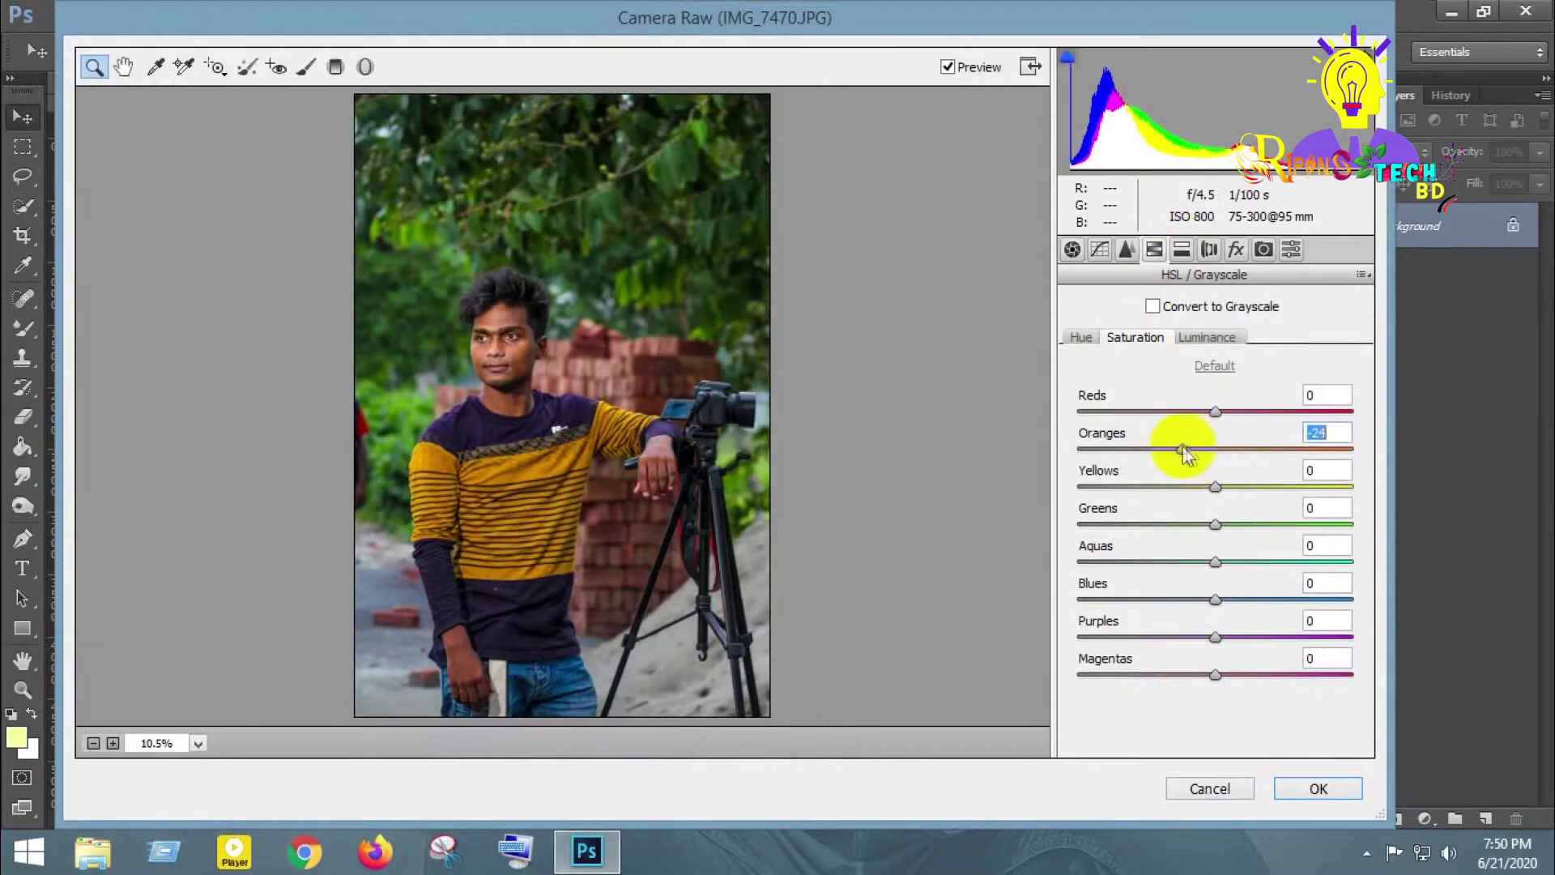
{"action": "left_click_drag", "start_coordinate": [1201, 452], "coordinate": [1194, 450]}
{"action": "left_click", "coordinate": [1207, 337]}
{"action": "left_click_drag", "start_coordinate": [1248, 458], "coordinate": [1268, 459]}
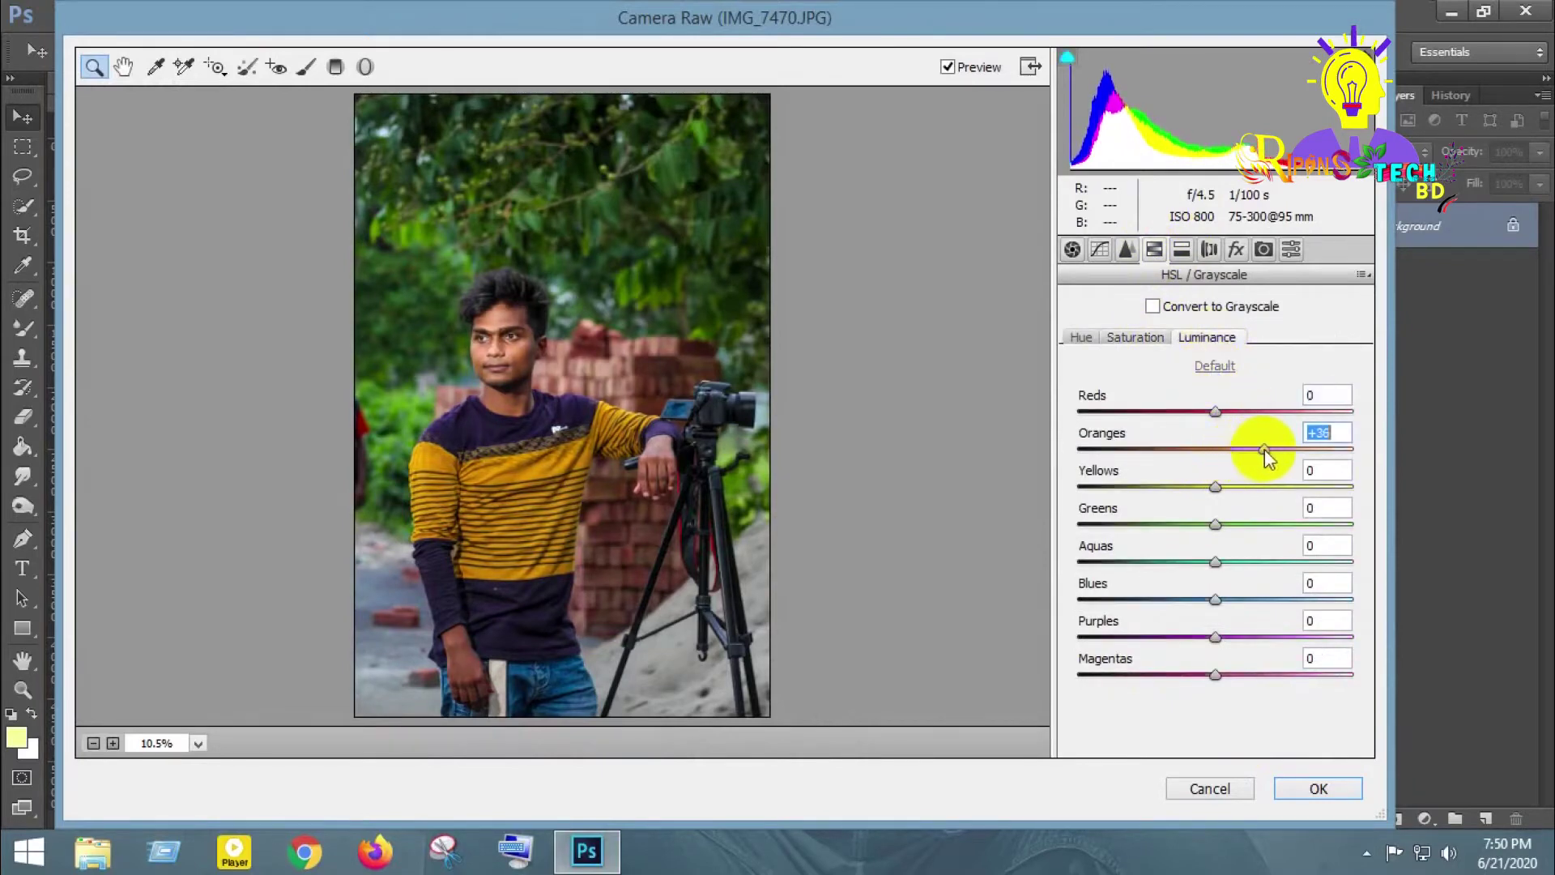
{"action": "left_click", "coordinate": [1239, 412]}
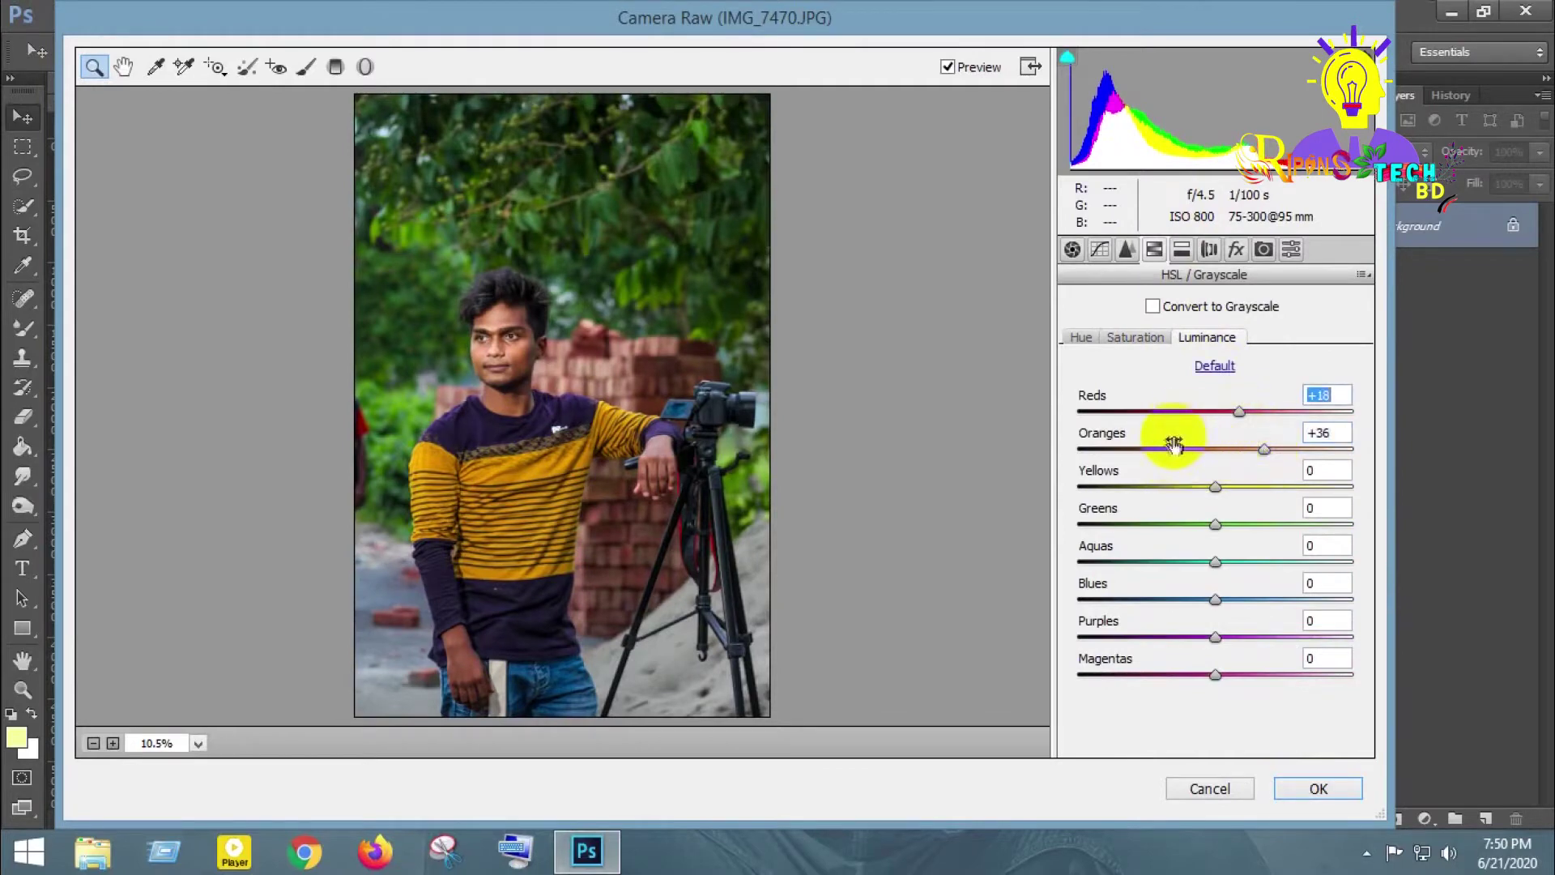
{"action": "left_click", "coordinate": [1135, 337]}
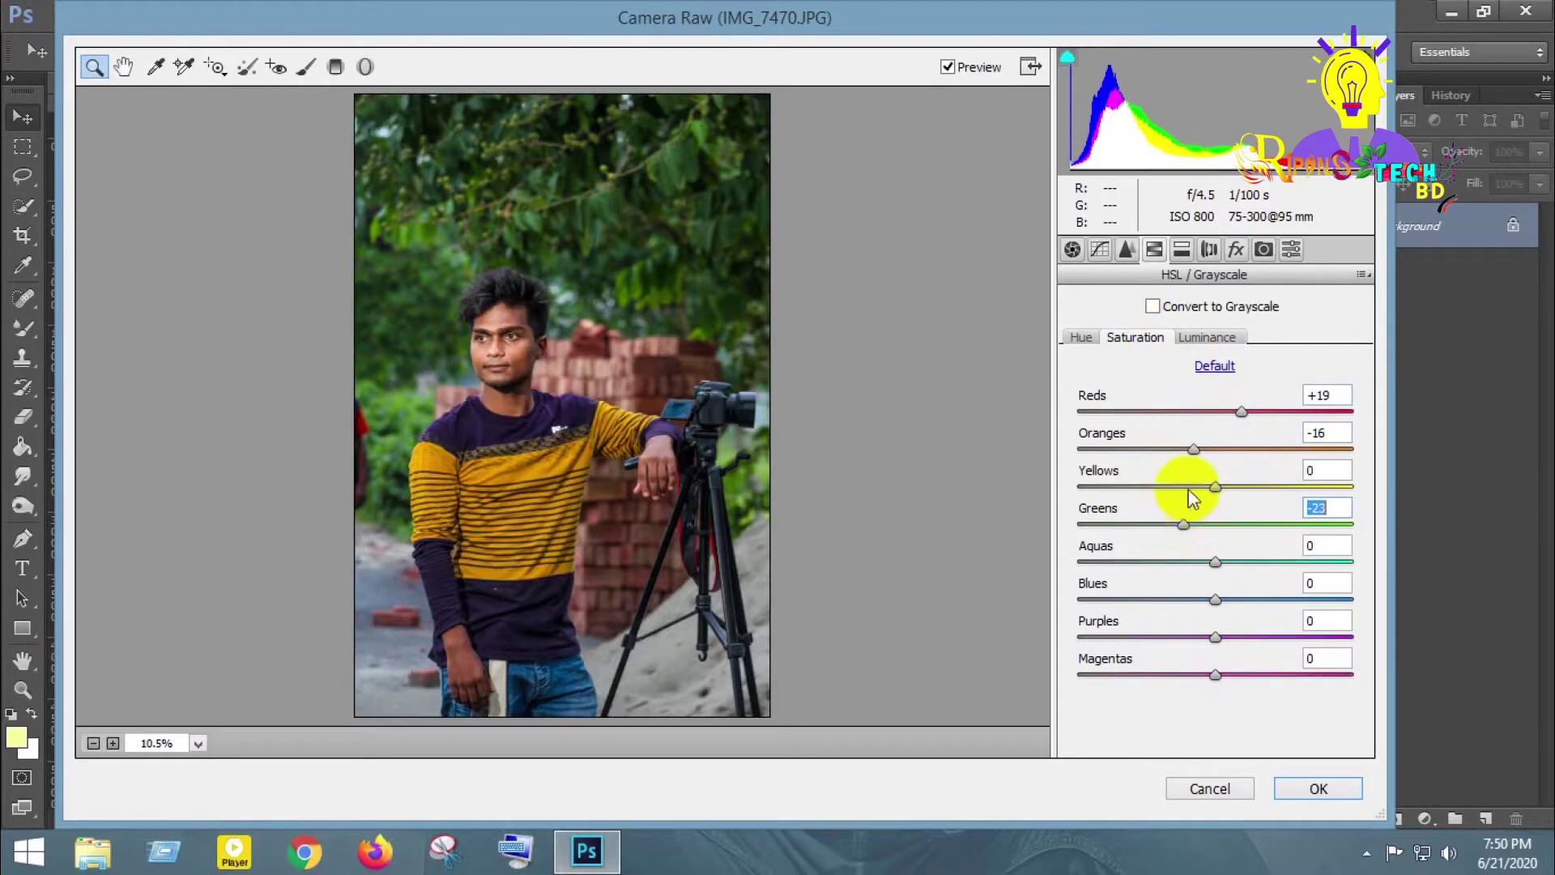
Shift the Yellows hue to +64 and the Greens hue to -51
{"action": "left_click", "coordinate": [1081, 337]}
{"action": "left_click", "coordinate": [1289, 486]}
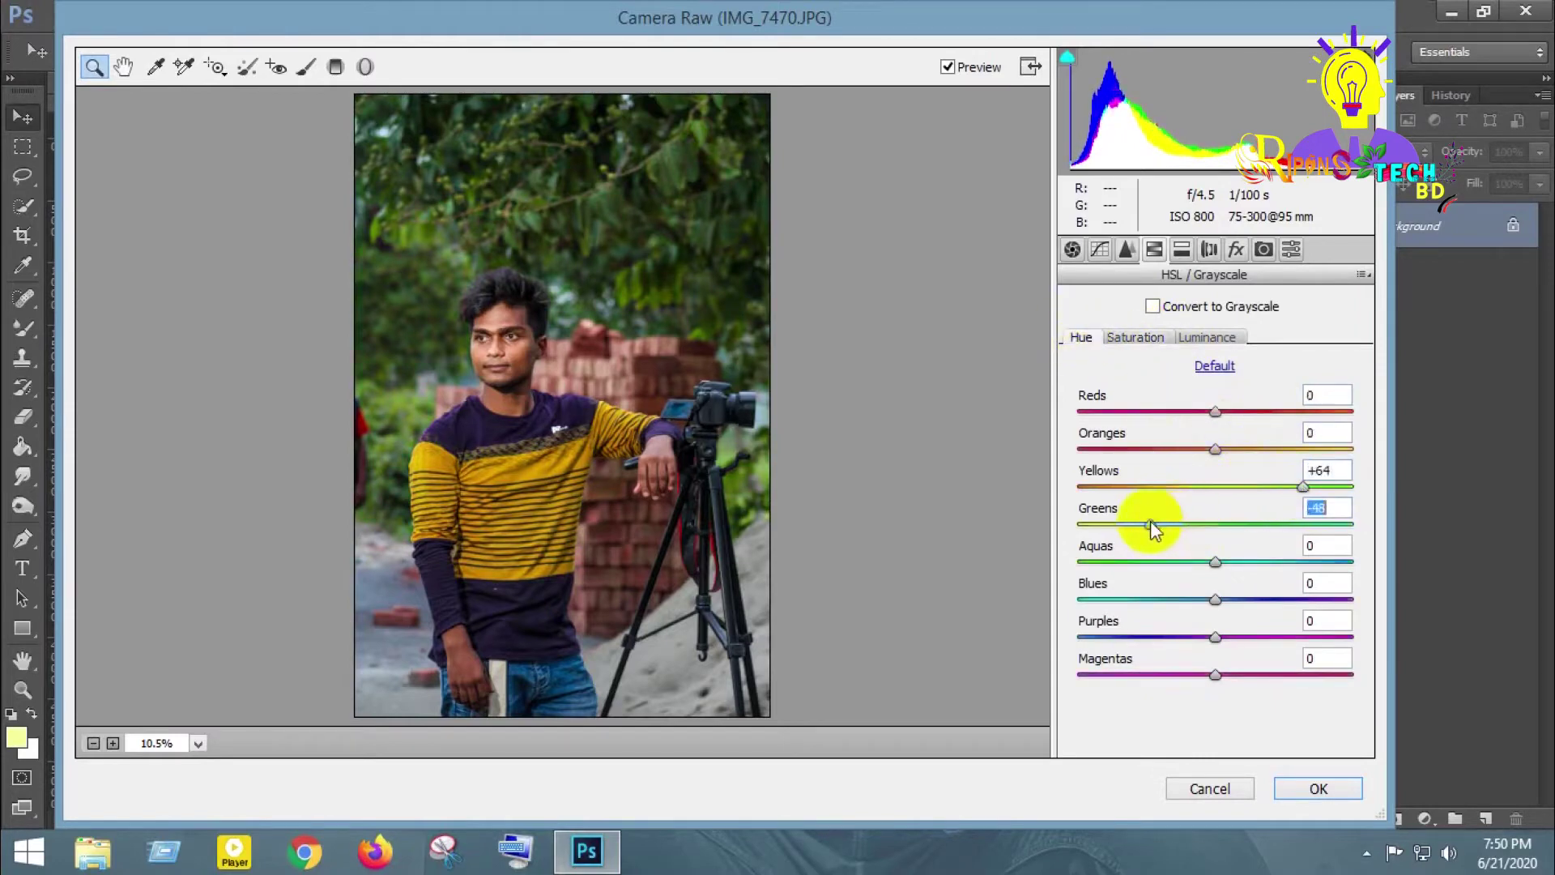
{"action": "left_click_drag", "start_coordinate": [1153, 531], "coordinate": [1145, 531]}
{"action": "left_click_drag", "start_coordinate": [450, 290], "coordinate": [583, 396]}
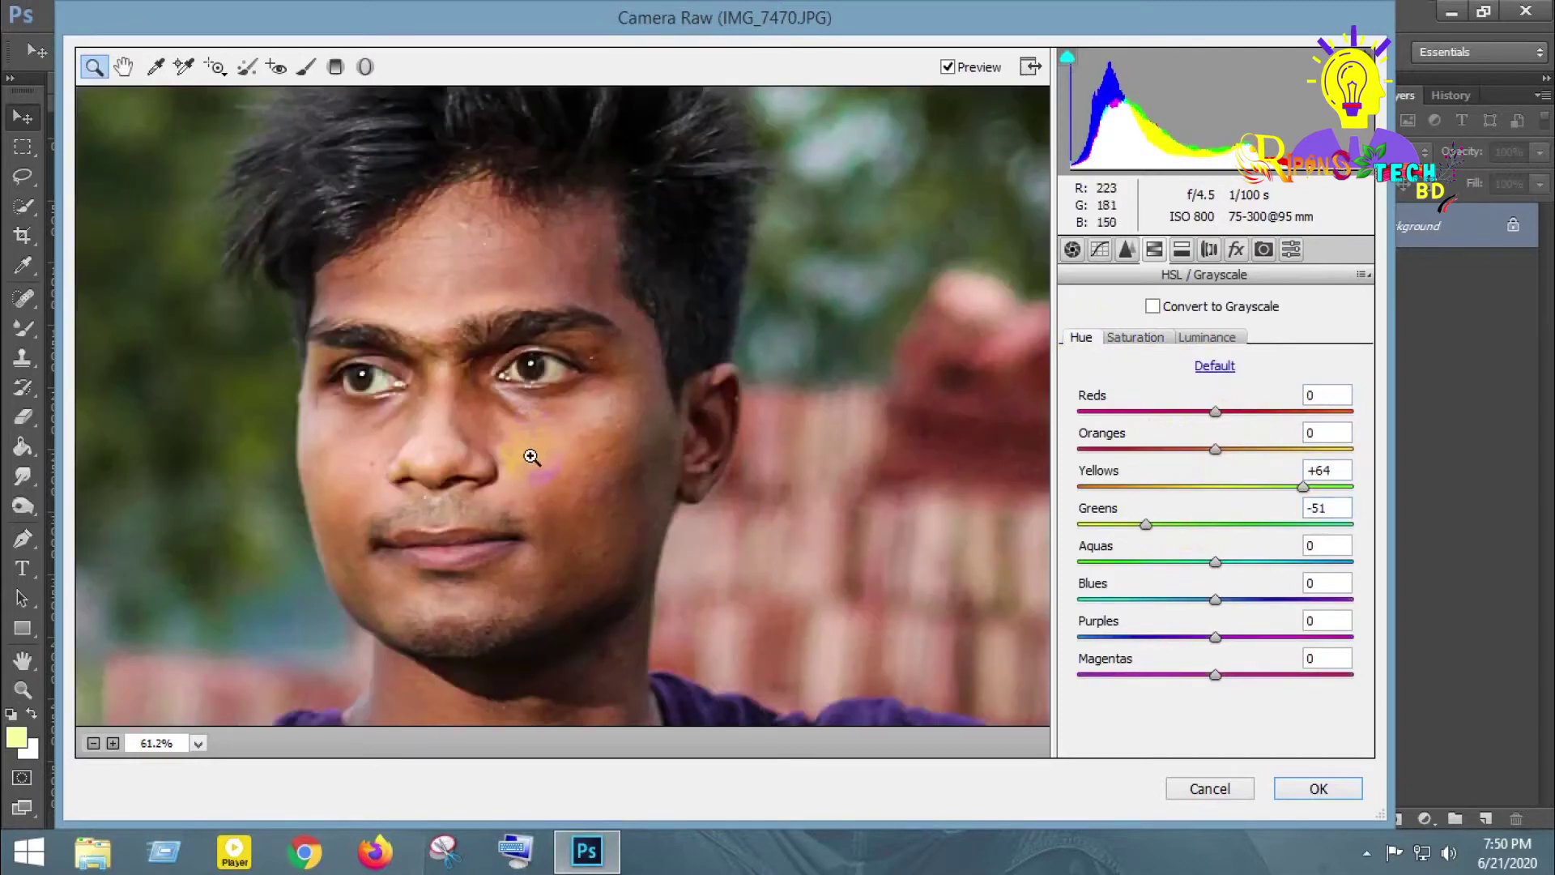
{"action": "left_click", "coordinate": [197, 743]}
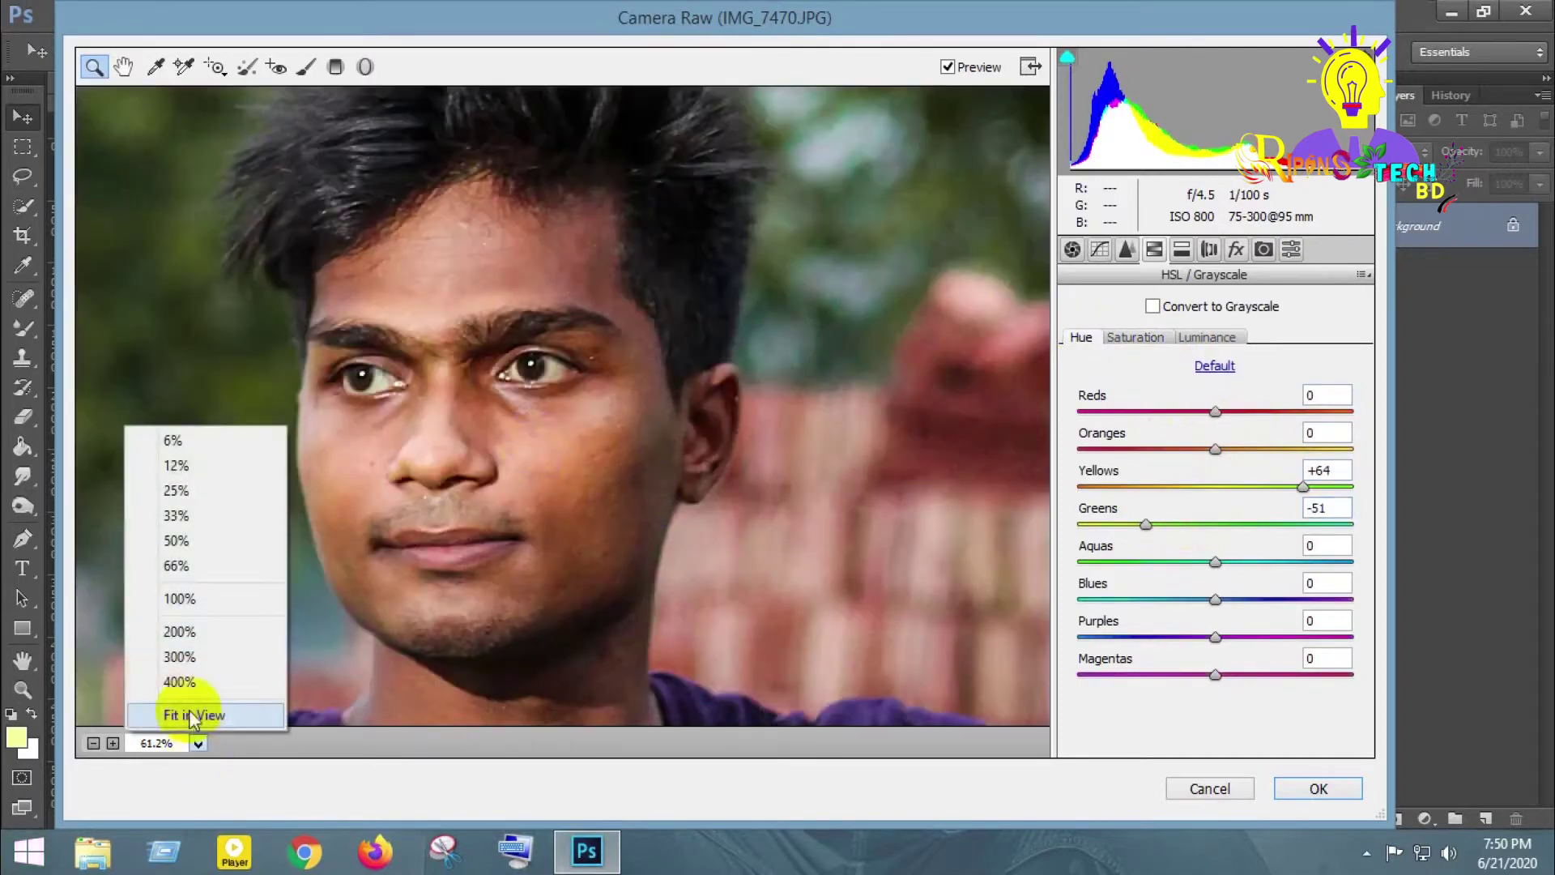
{"action": "left_click", "coordinate": [183, 715]}
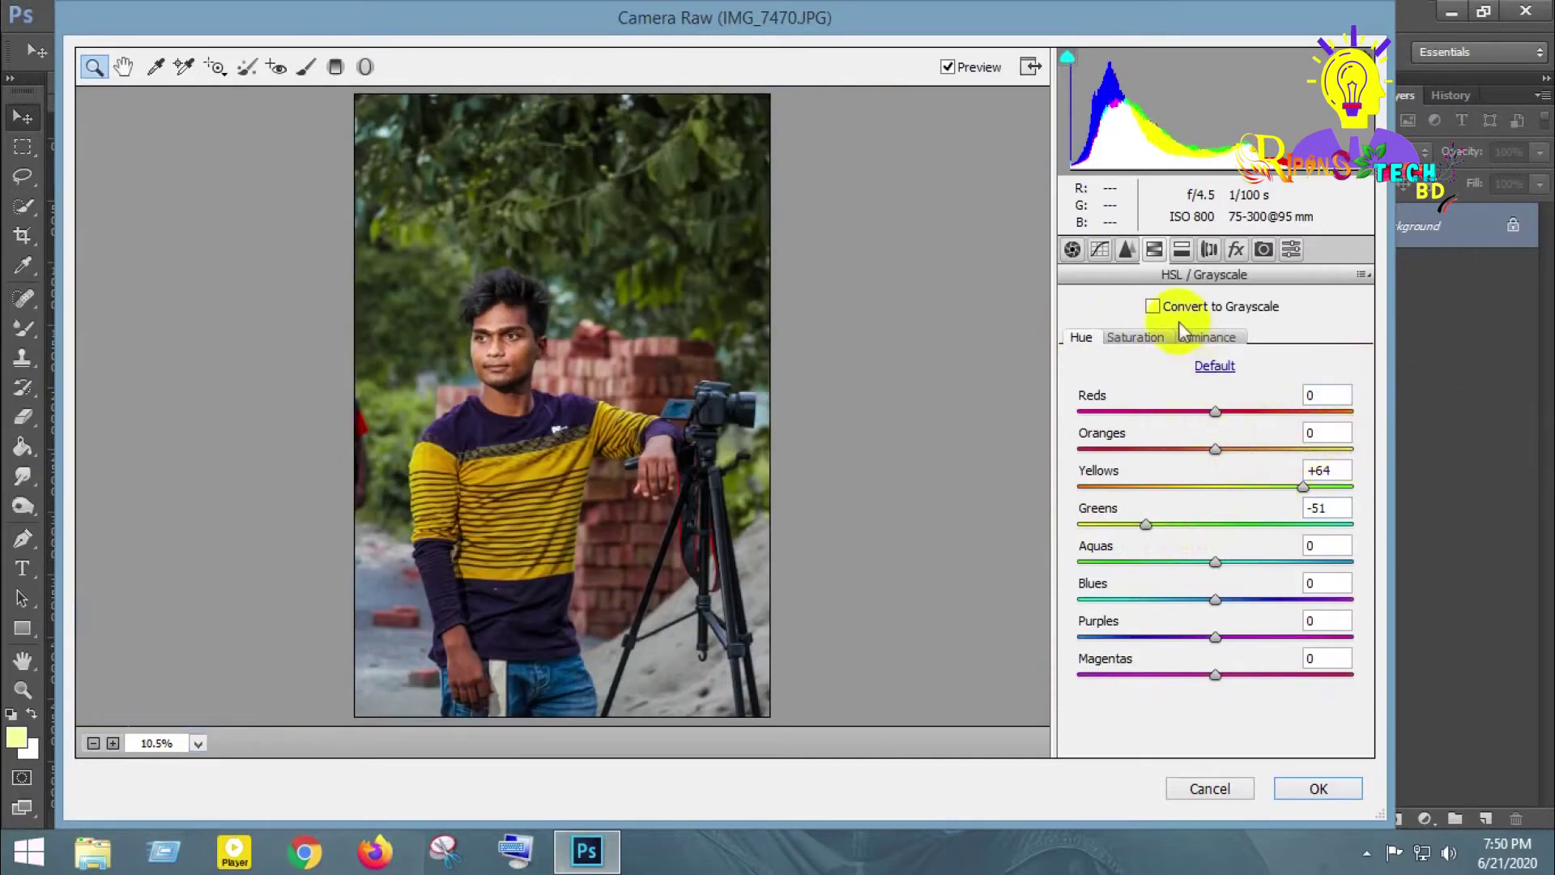
Raise orange luminance to +52 and add a -15 post-crop vignette
{"action": "left_click", "coordinate": [1207, 337]}
{"action": "left_click_drag", "start_coordinate": [1265, 450], "coordinate": [1300, 449]}
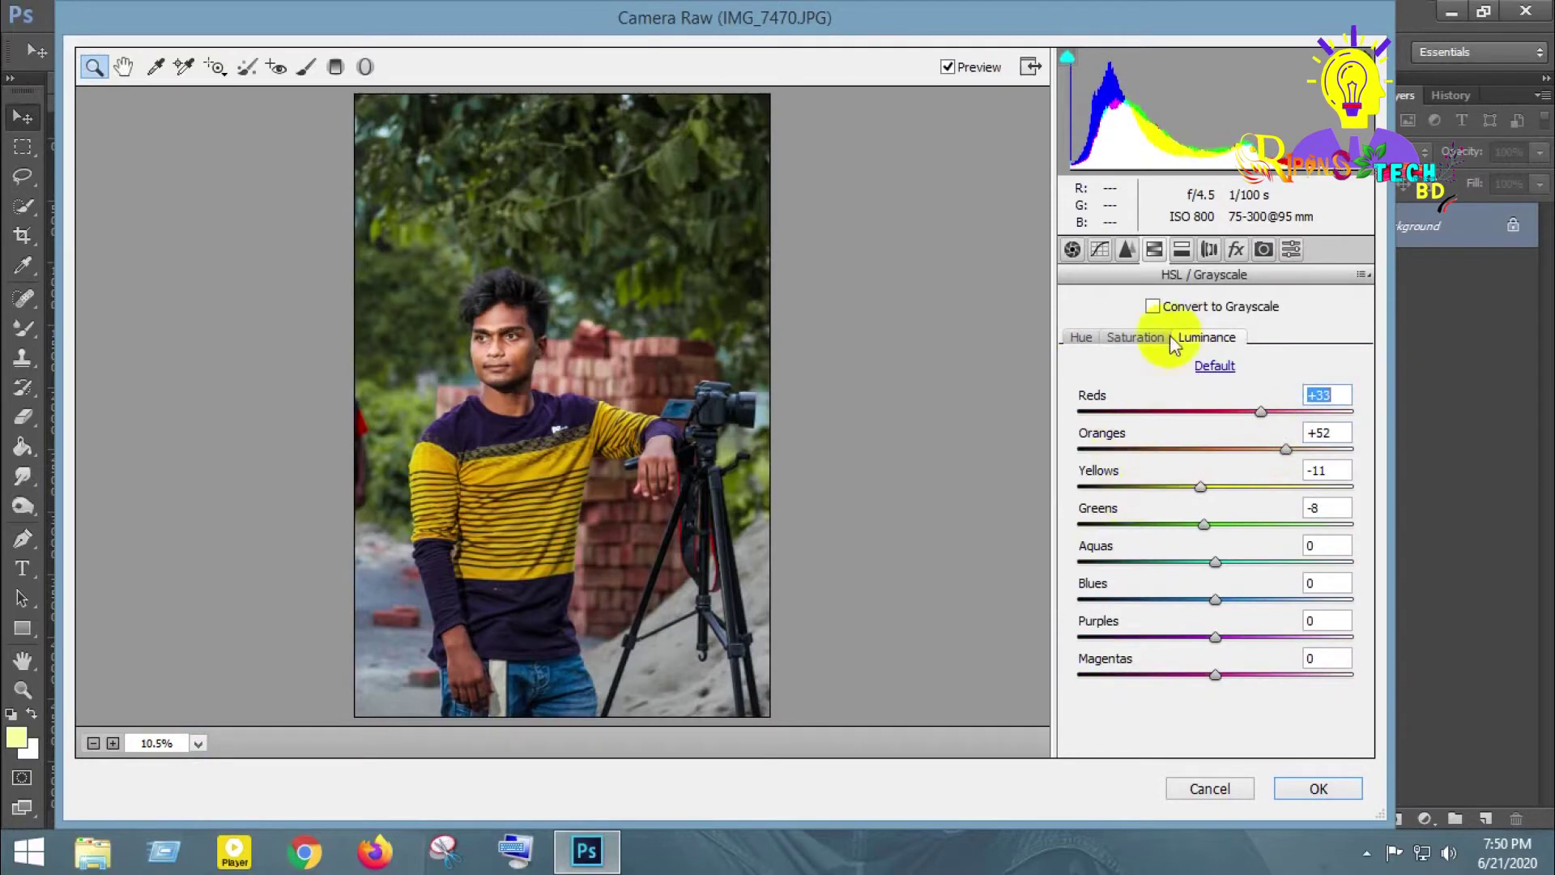
{"action": "left_click", "coordinate": [1235, 250]}
{"action": "mouse_move", "coordinate": [1208, 546]}
{"action": "left_mouse_down"}
{"action": "mouse_move", "coordinate": [1206, 583]}
{"action": "mouse_move", "coordinate": [1245, 620]}
{"action": "left_mouse_up"}
Set vignette Roundness +22, Sharpening 81, Luminance noise 12, Color noise 100, then apply
{"action": "left_click", "coordinate": [1239, 654]}
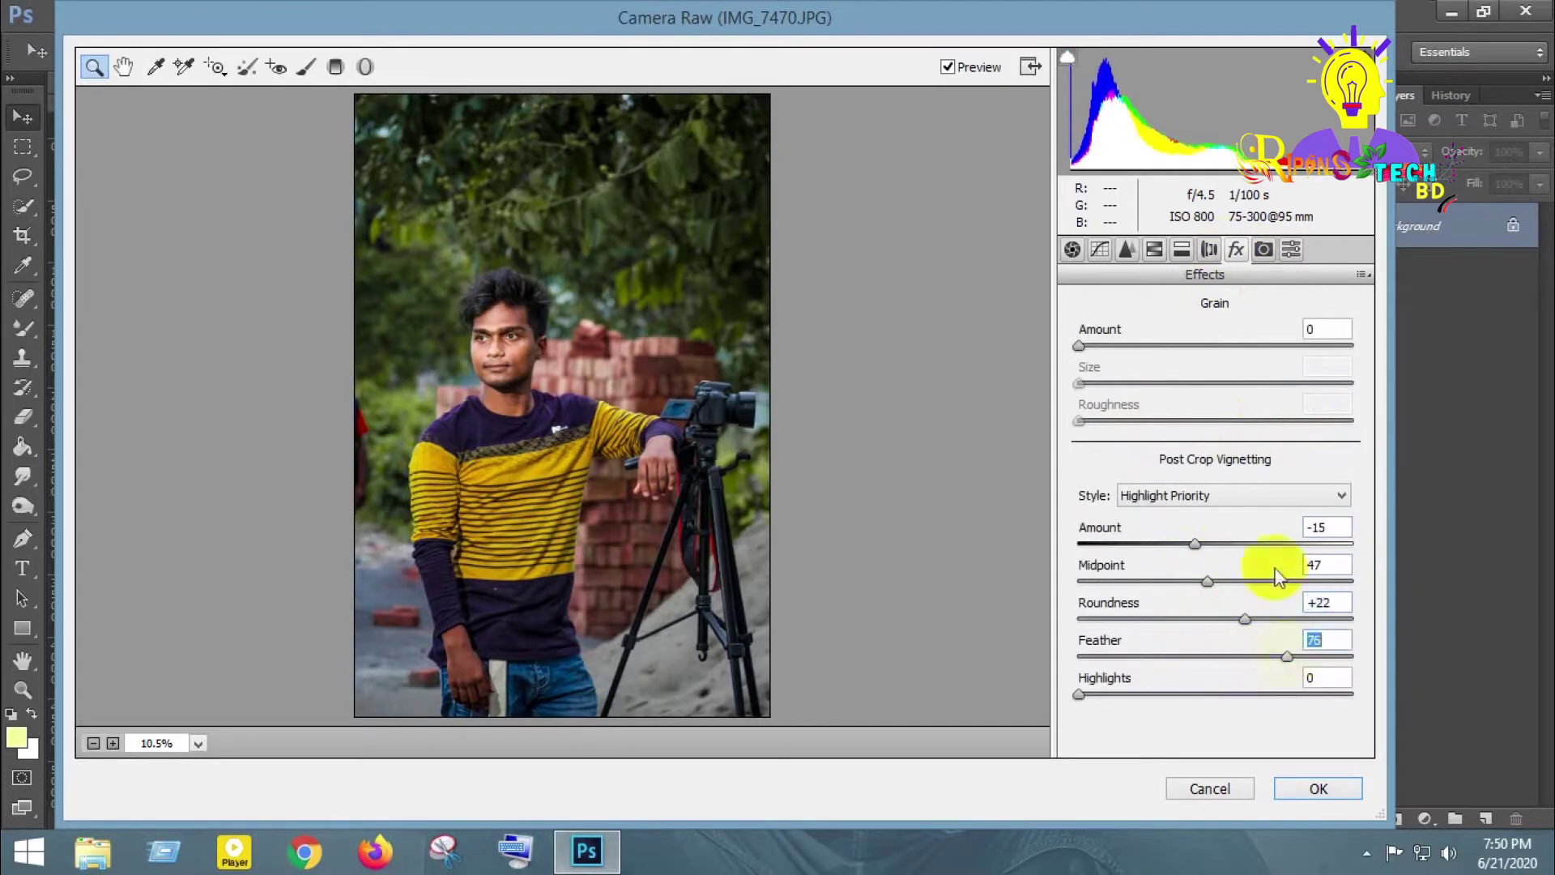
{"action": "left_click", "coordinate": [1126, 250]}
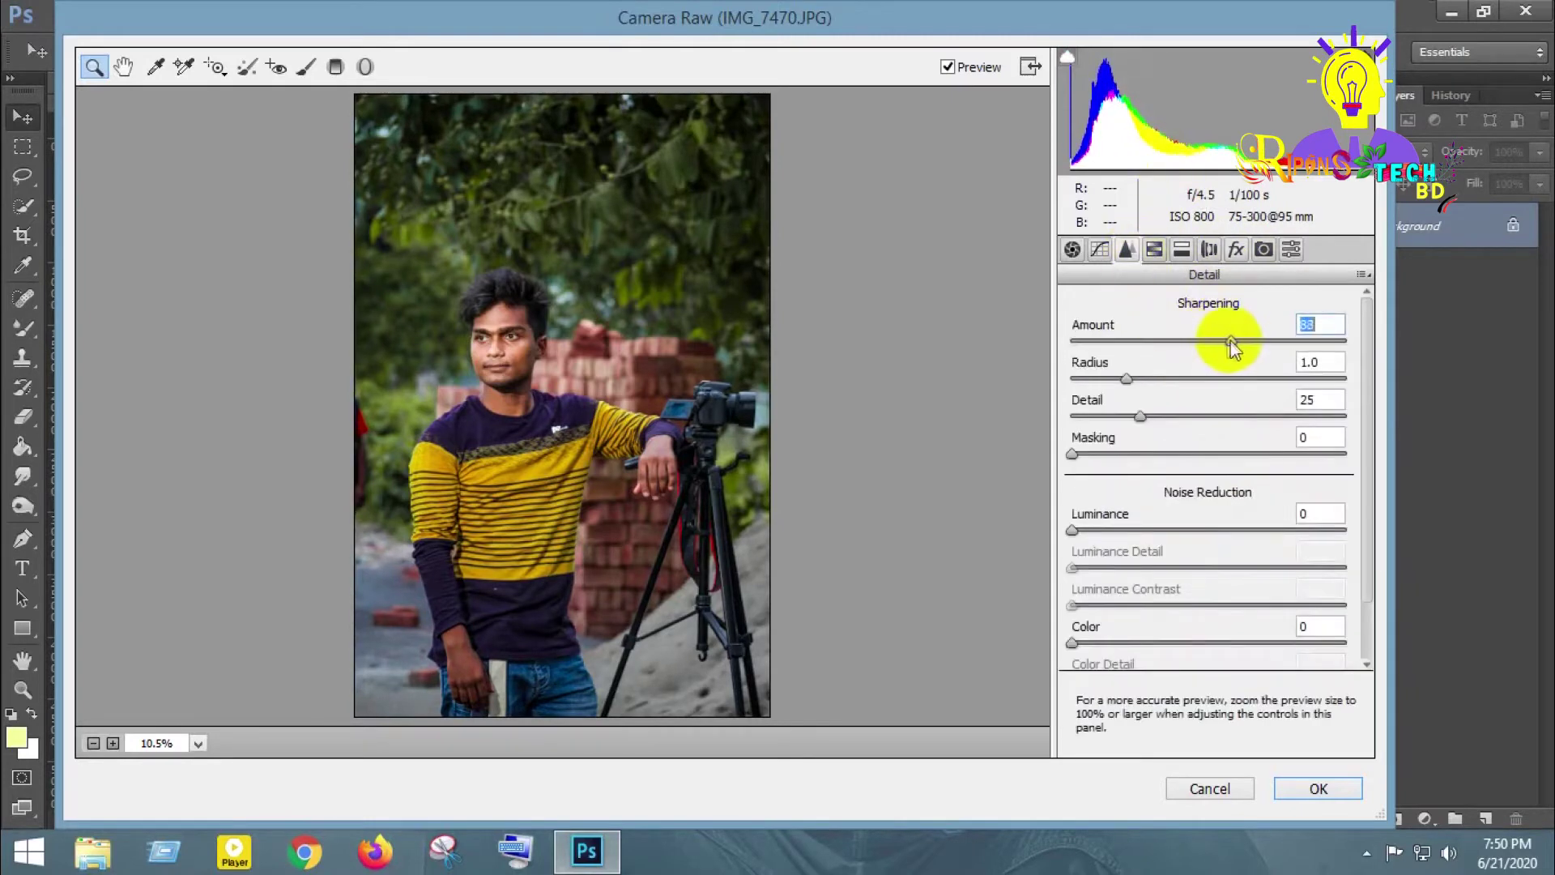
{"action": "left_click_drag", "start_coordinate": [1072, 529], "coordinate": [1105, 530]}
{"action": "left_click_drag", "start_coordinate": [1071, 642], "coordinate": [1268, 643]}
{"action": "left_click", "coordinate": [1344, 642]}
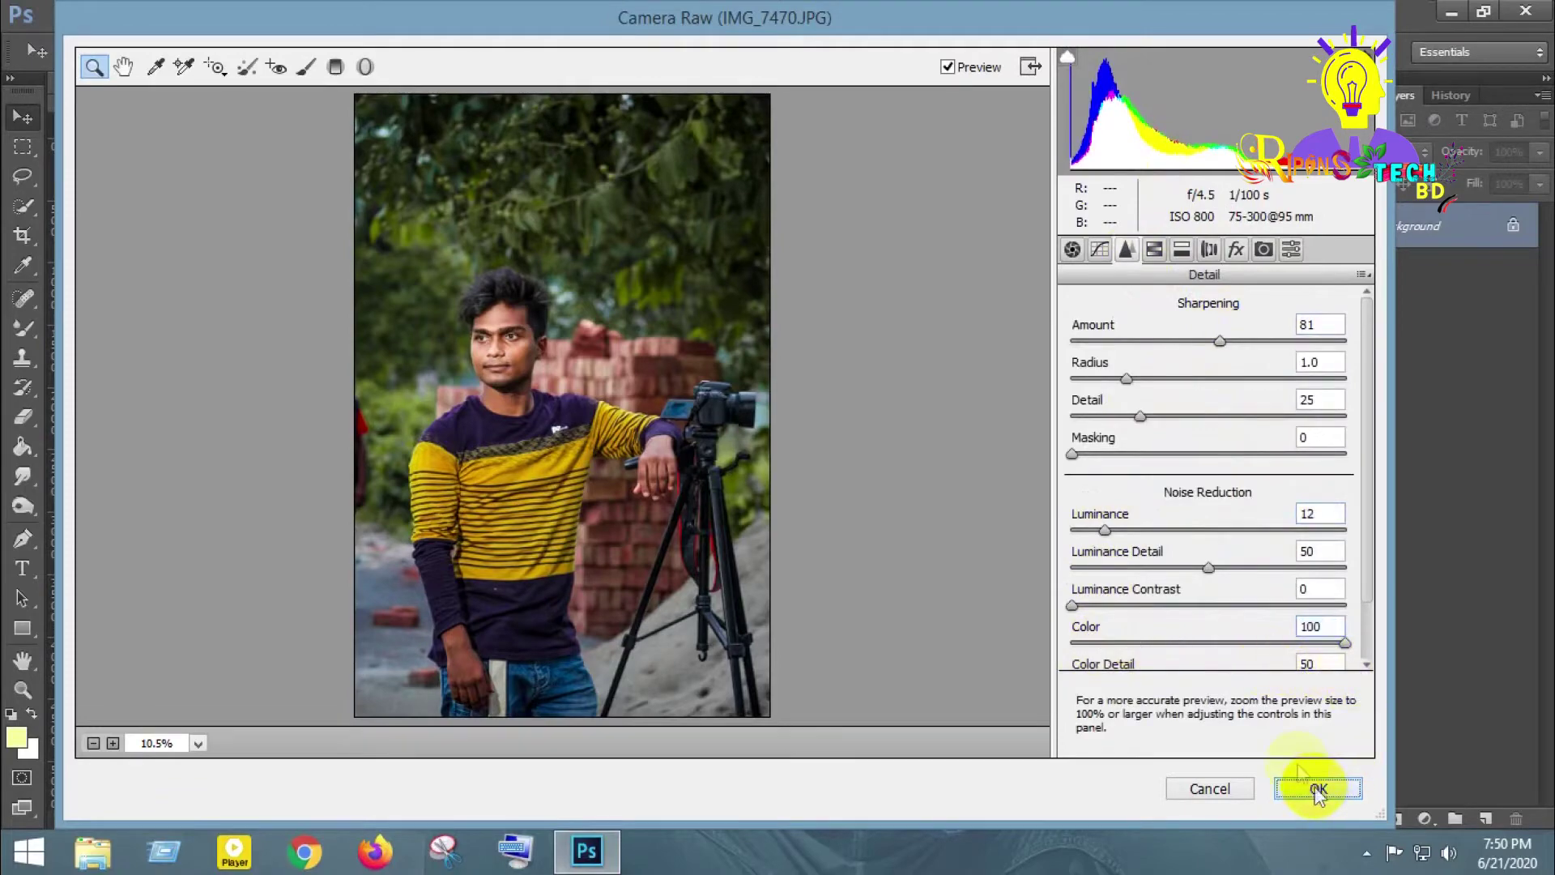
{"action": "left_click", "coordinate": [1317, 790]}
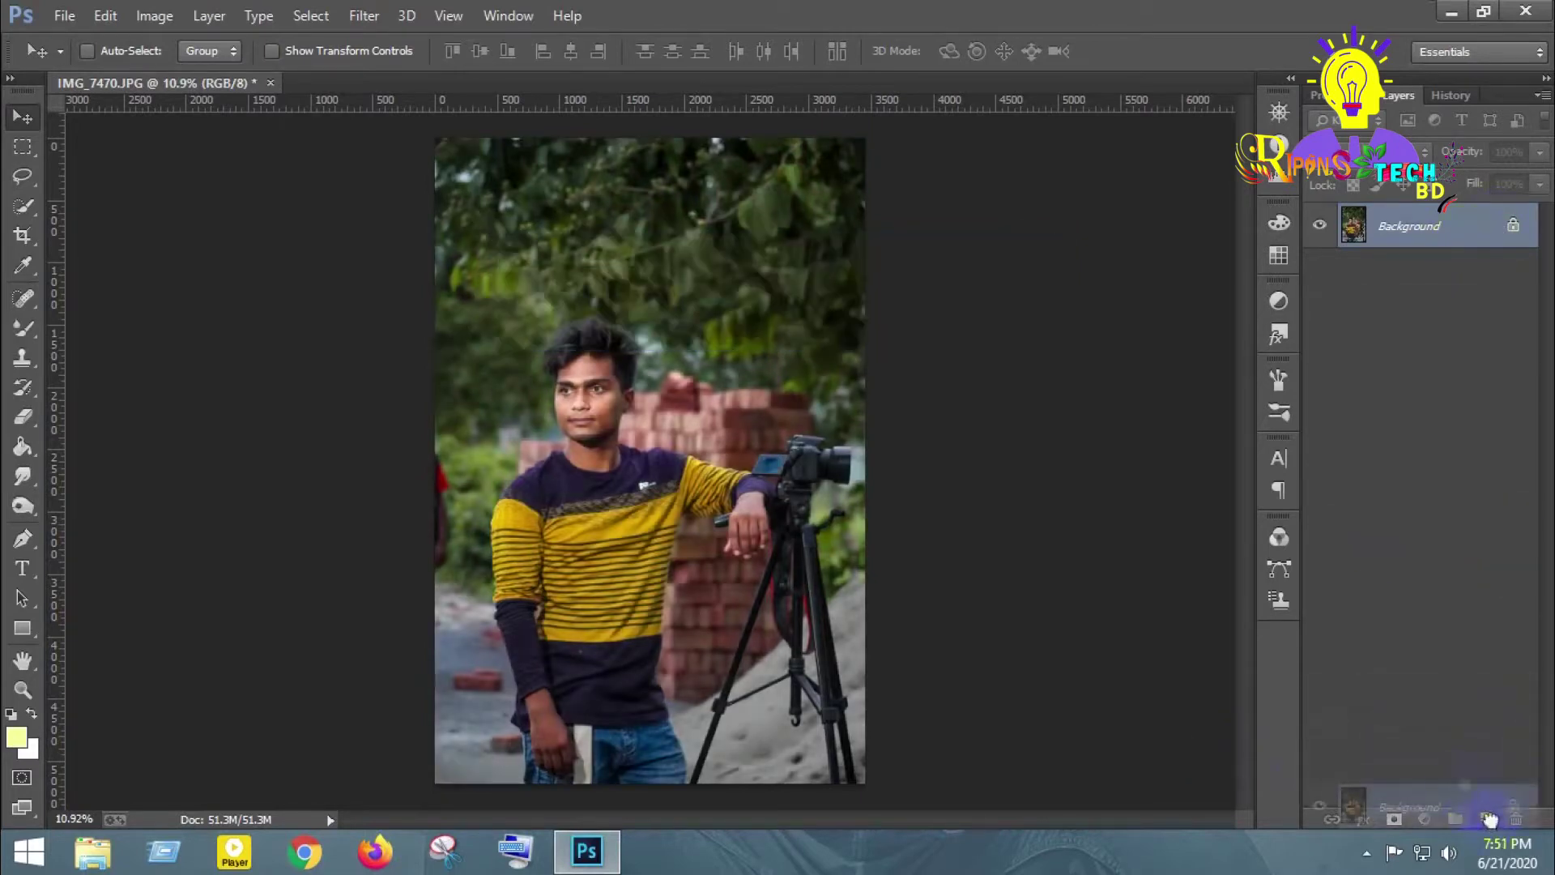
Duplicate the Background layer and open the Diffuse filter, zooming the preview onto the face
{"action": "left_click_drag", "start_coordinate": [1446, 339], "coordinate": [1485, 818]}
{"action": "left_click", "coordinate": [364, 15]}
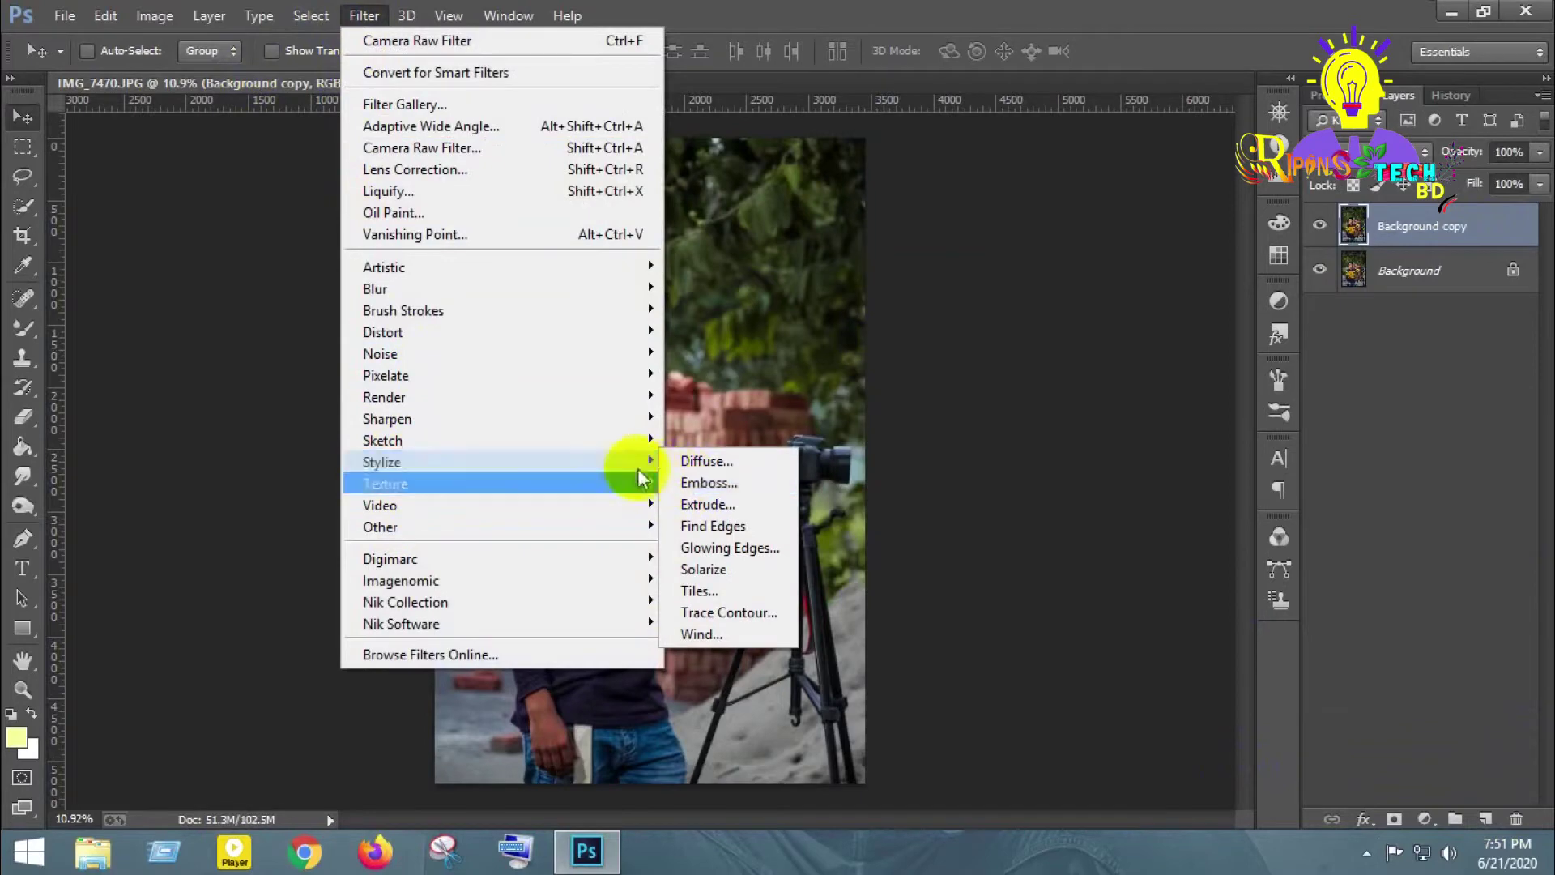
{"action": "mouse_move", "coordinate": [381, 461]}
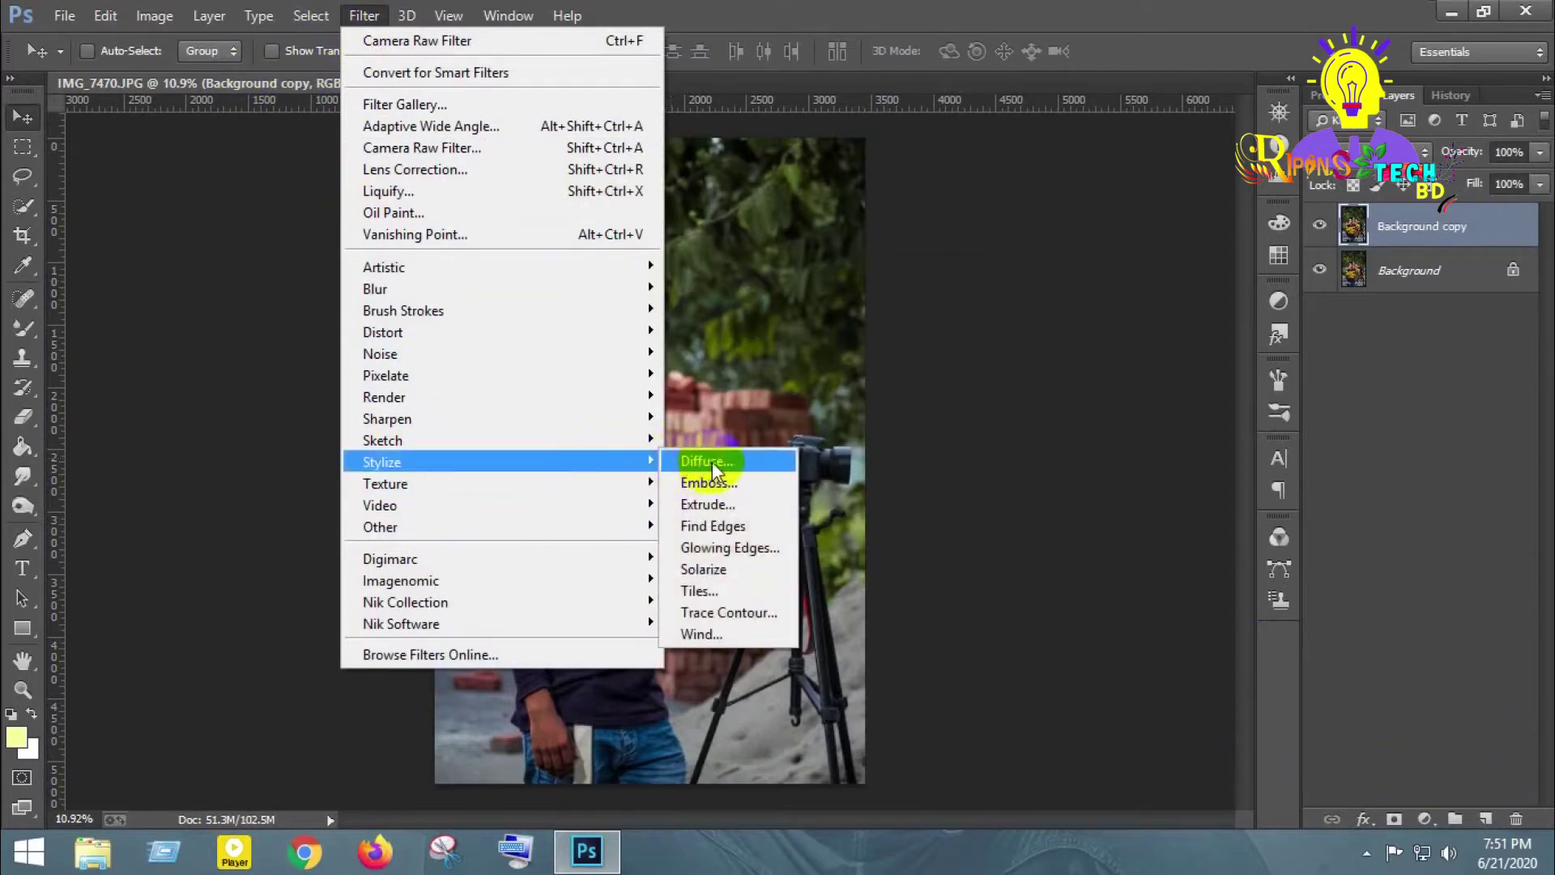
{"action": "left_click", "coordinate": [706, 461]}
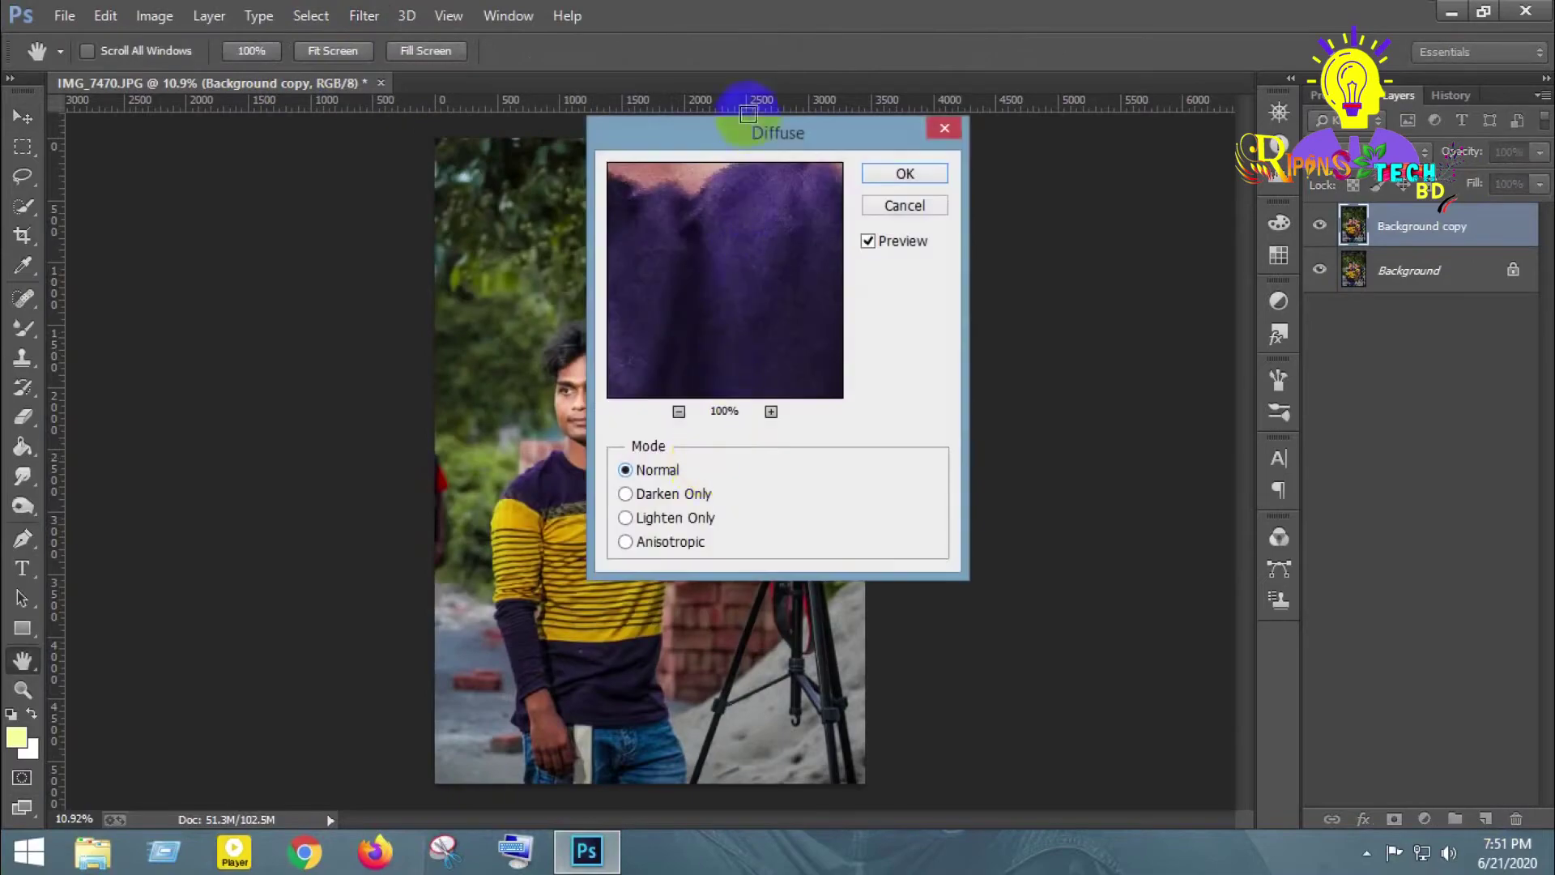
{"action": "left_click_drag", "start_coordinate": [750, 140], "coordinate": [922, 173]}
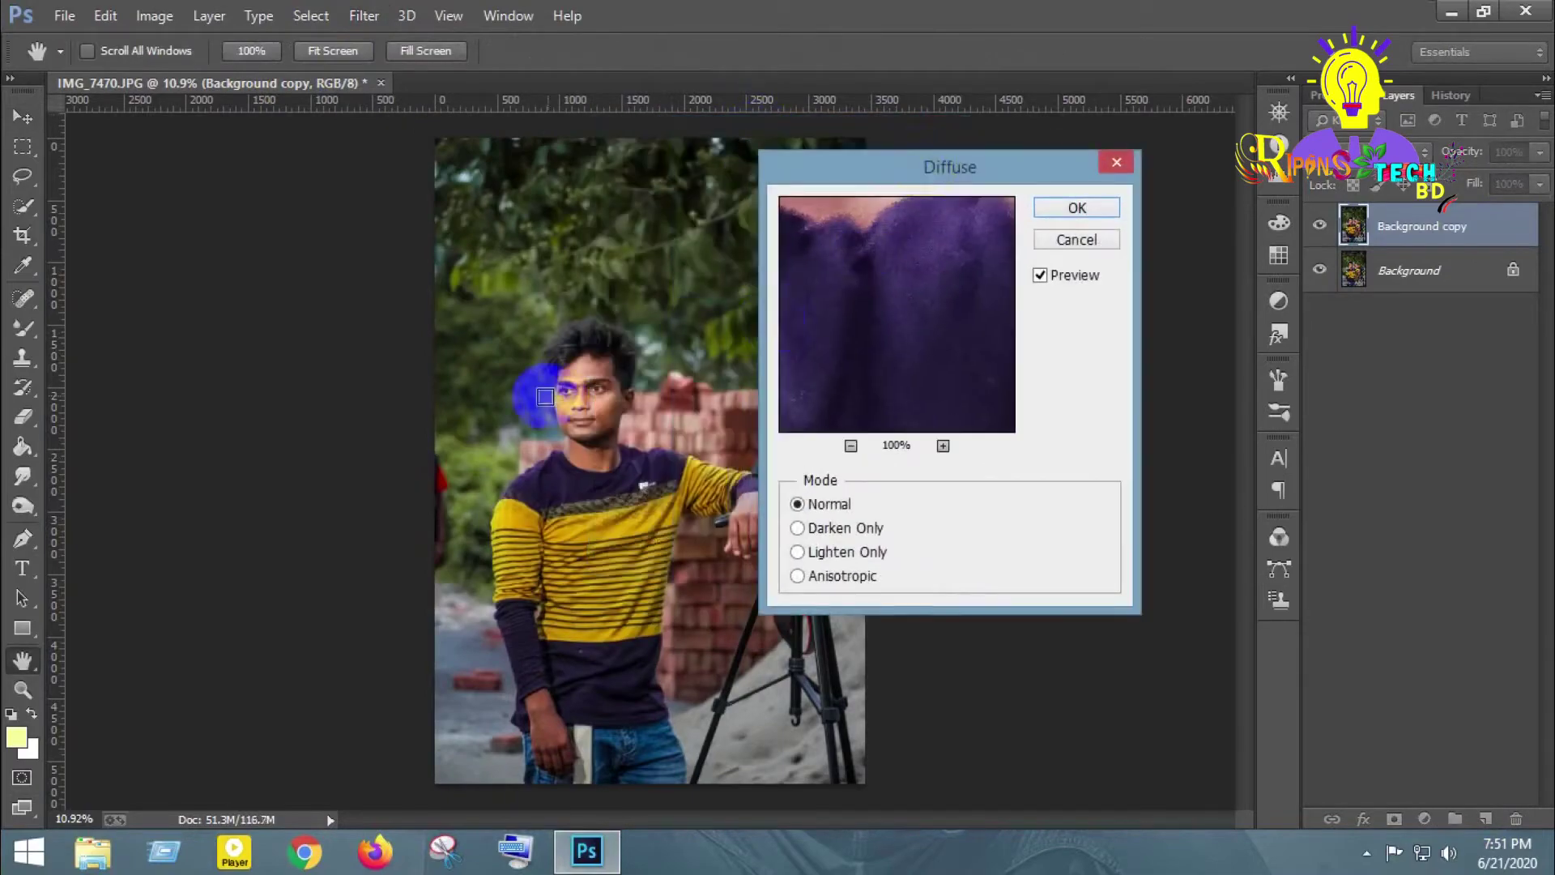
{"action": "left_click", "coordinate": [542, 370], "text": "ctrl"}
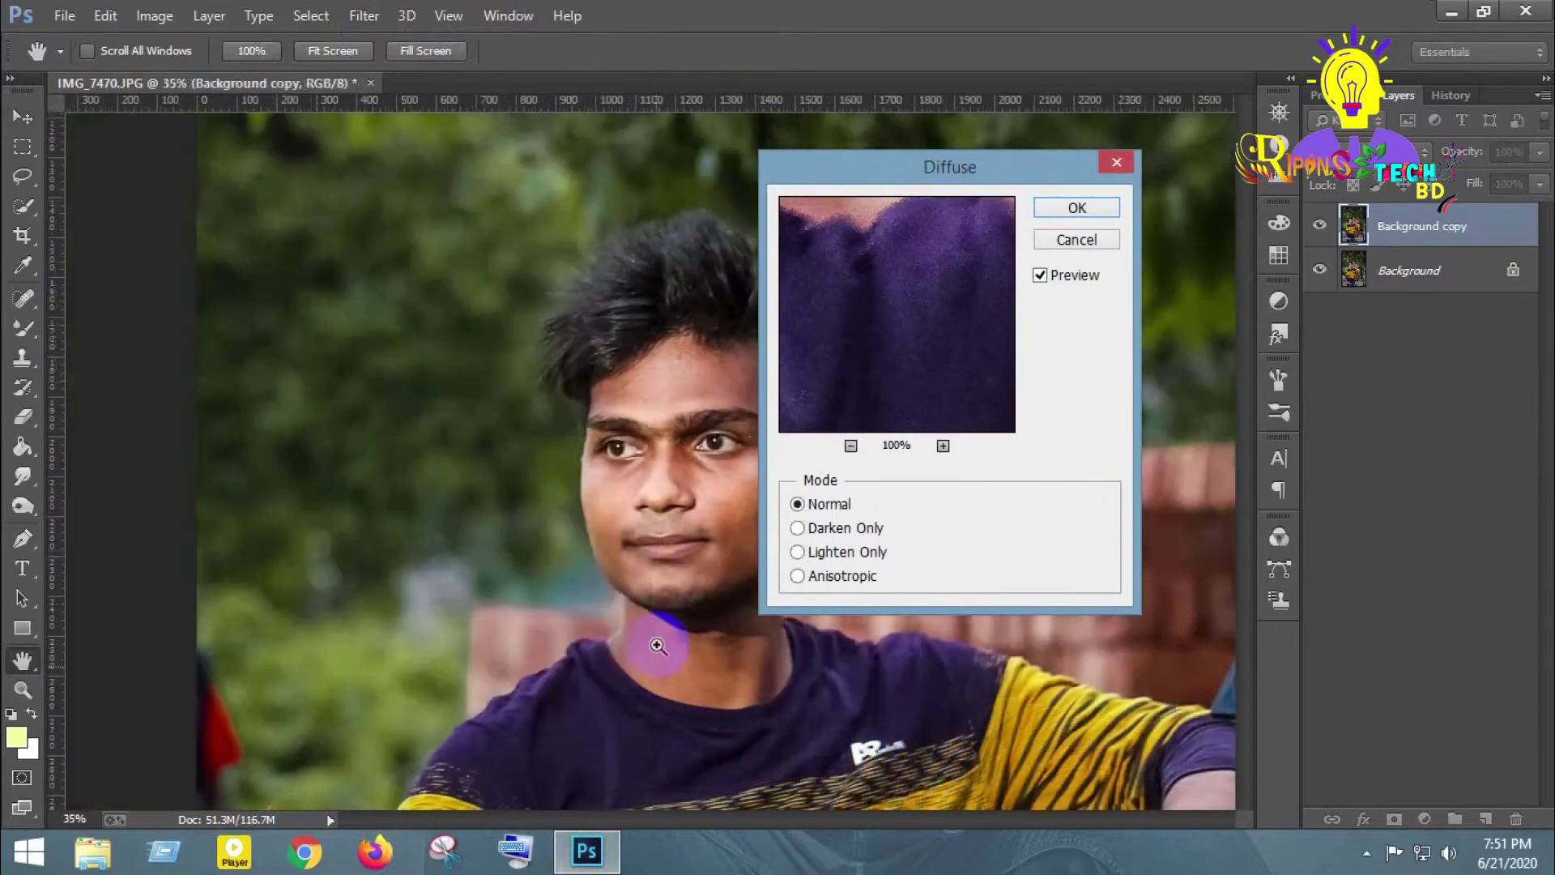
{"action": "left_click_drag", "start_coordinate": [461, 417], "coordinate": [552, 502]}
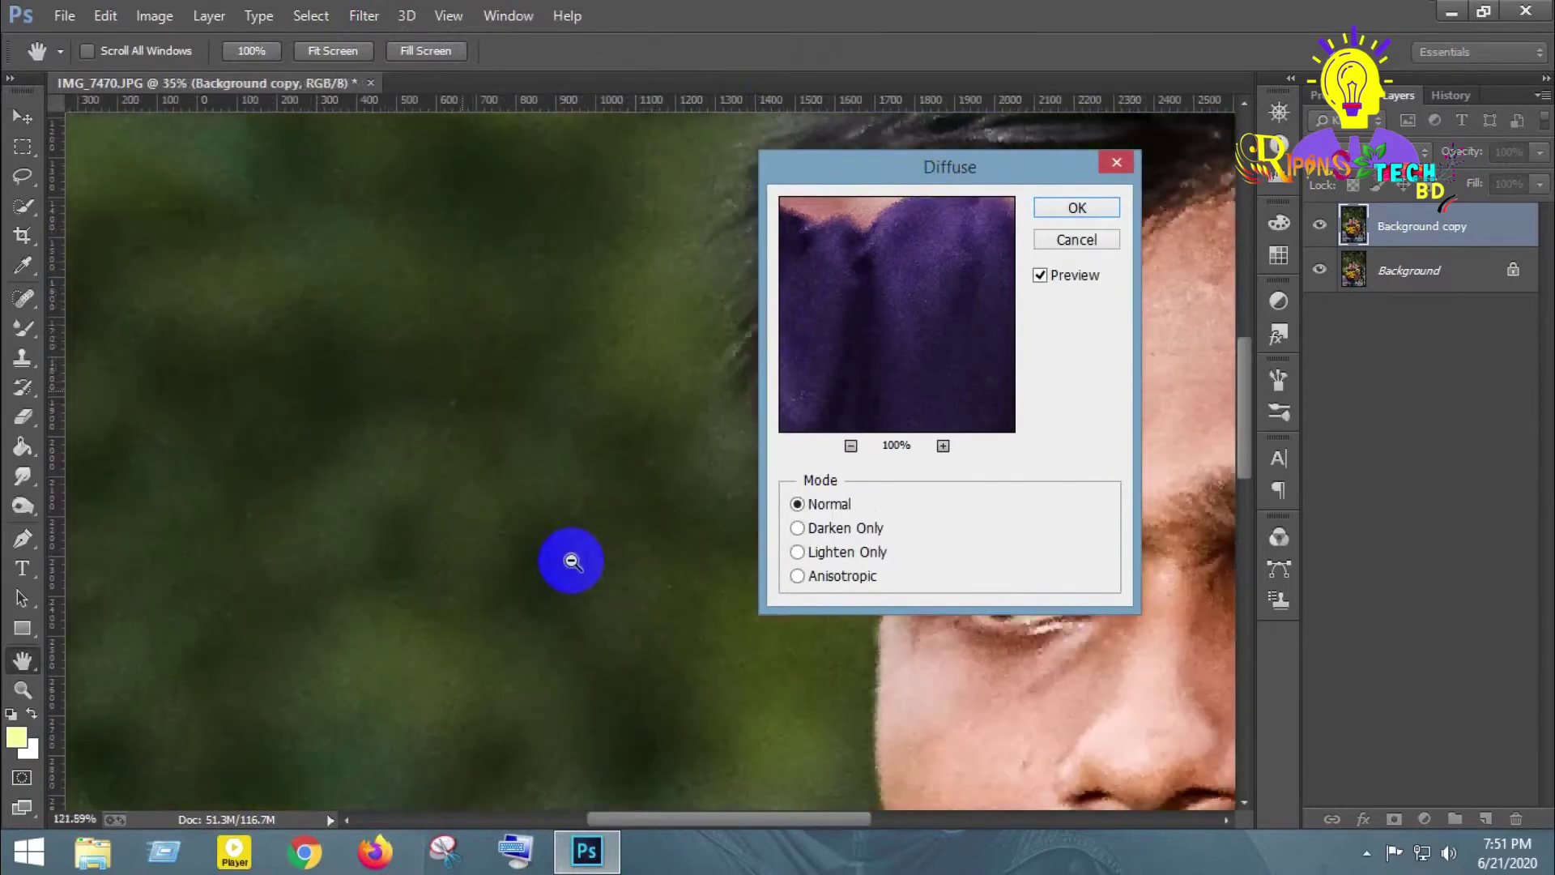
{"action": "left_click_drag", "start_coordinate": [513, 541], "coordinate": [187, 419]}
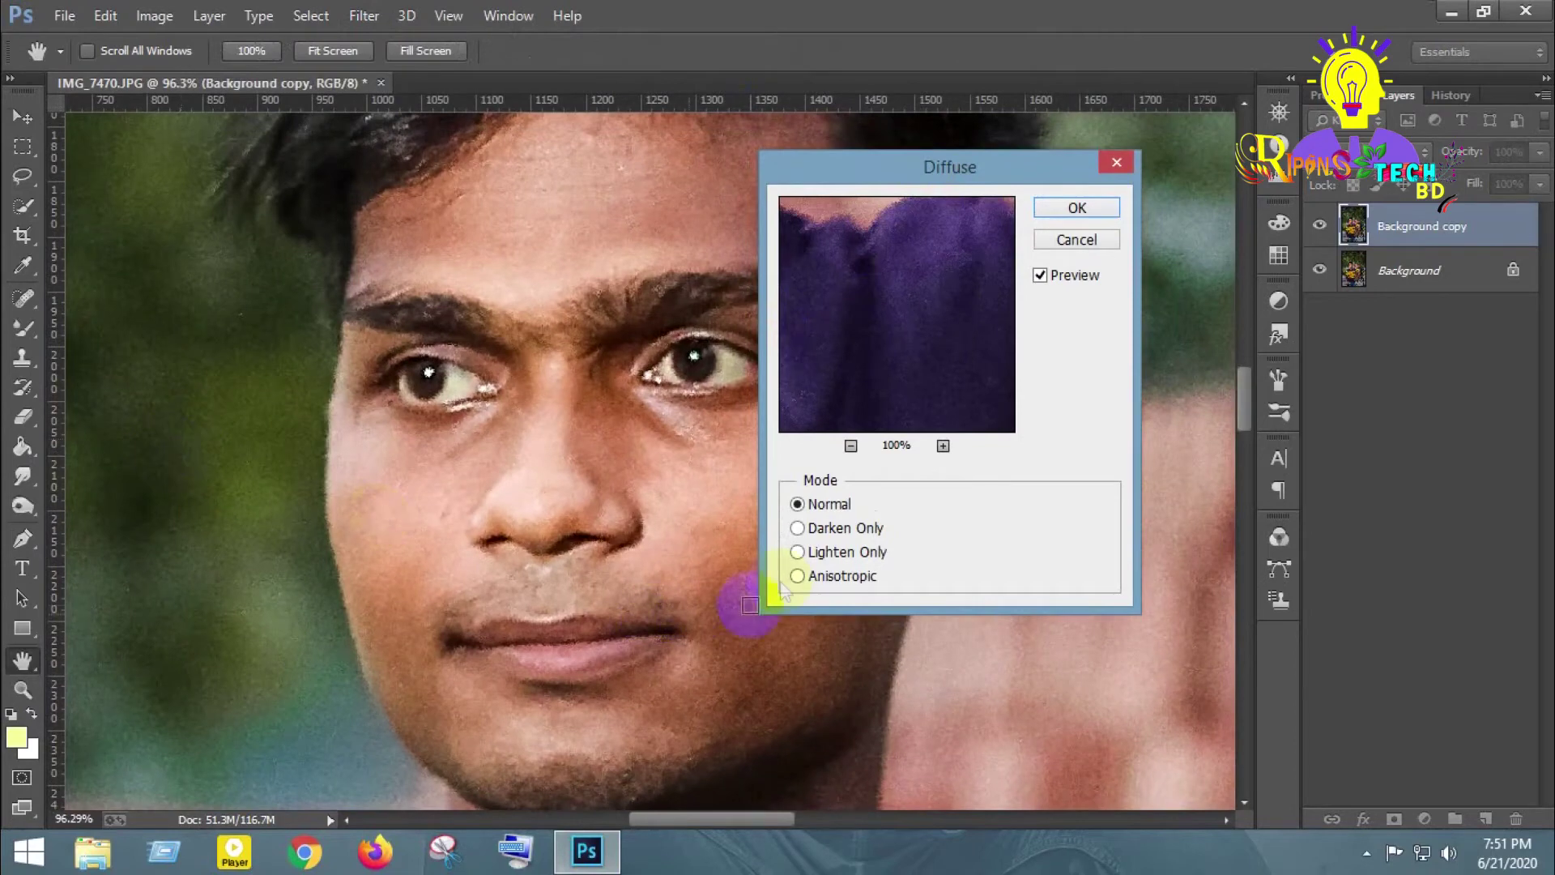
Compare Darken Only with Normal, then apply Diffuse in Normal mode
{"action": "left_click", "coordinate": [798, 531]}
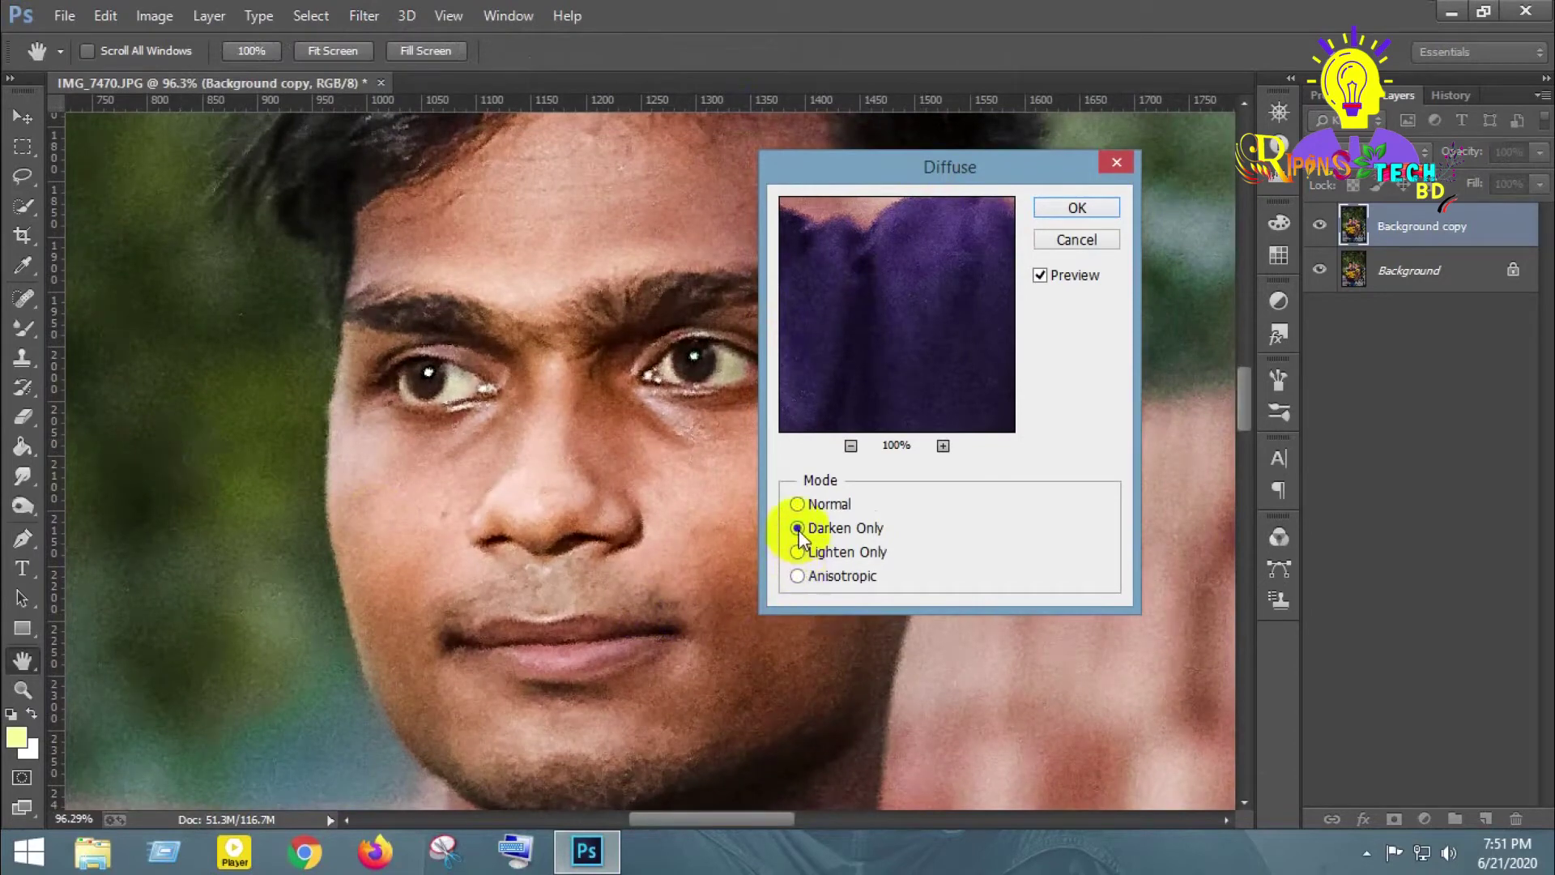
{"action": "left_click", "coordinate": [797, 504]}
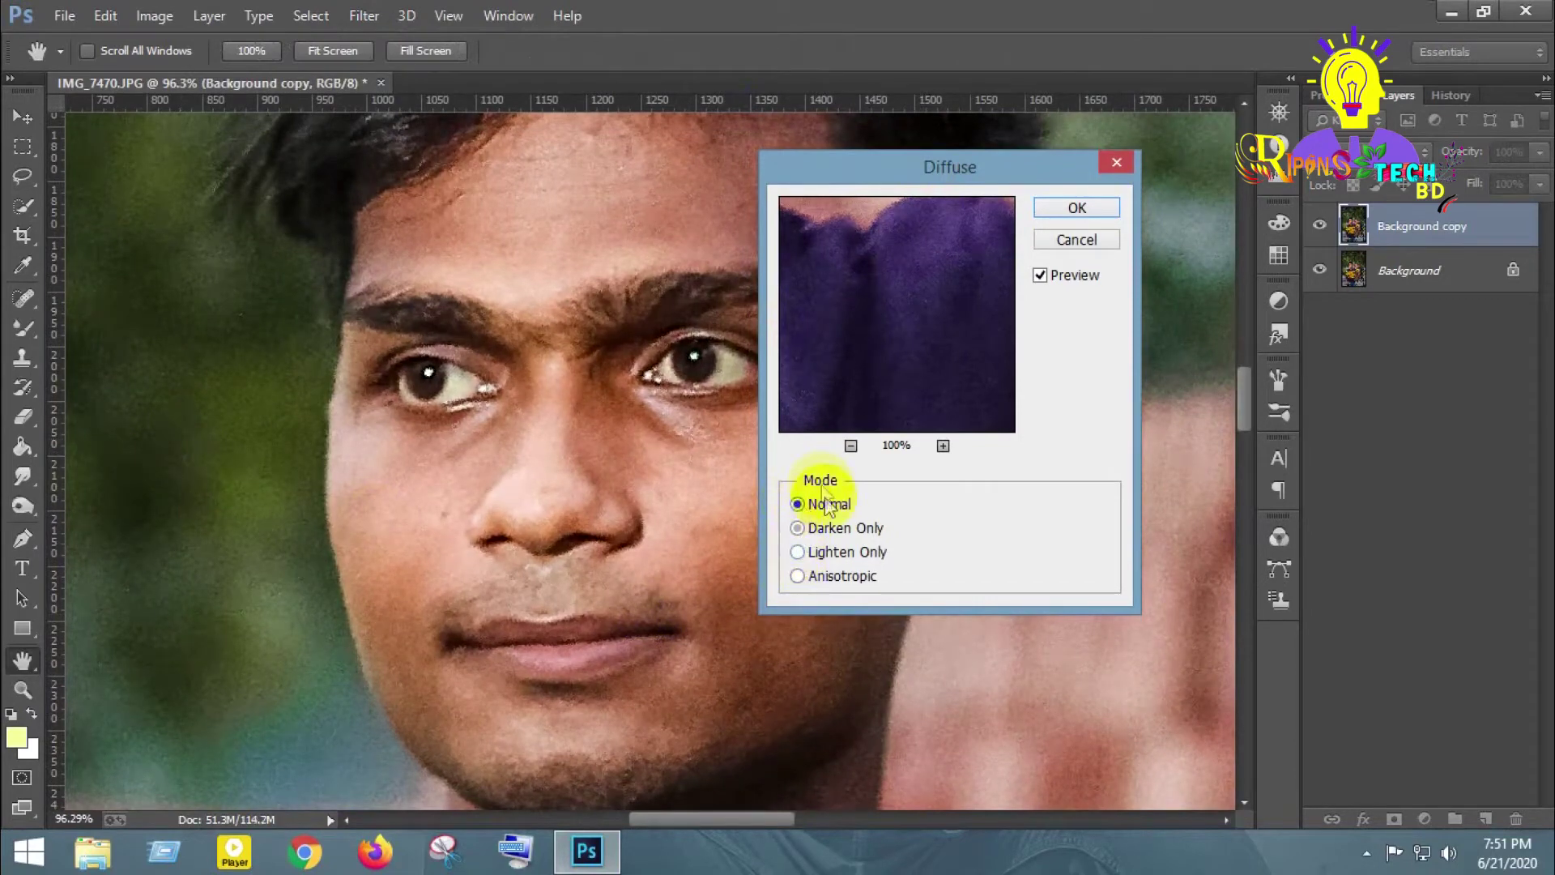
{"action": "key", "text": "v"}
{"action": "left_click", "coordinate": [1077, 211]}
{"action": "left_click", "coordinate": [363, 15]}
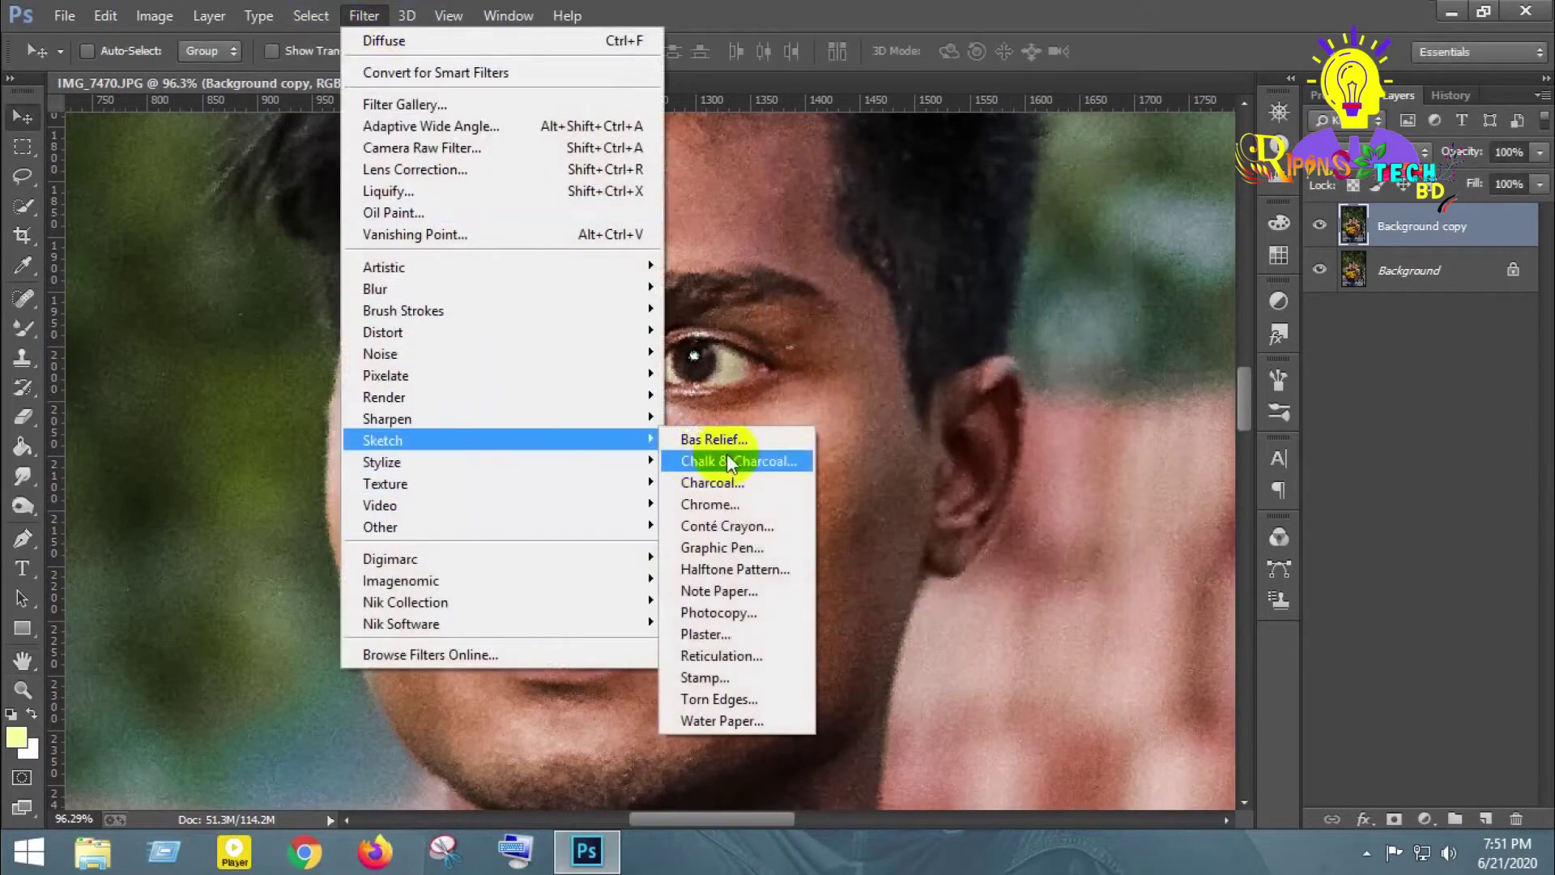
{"action": "mouse_move", "coordinate": [498, 461]}
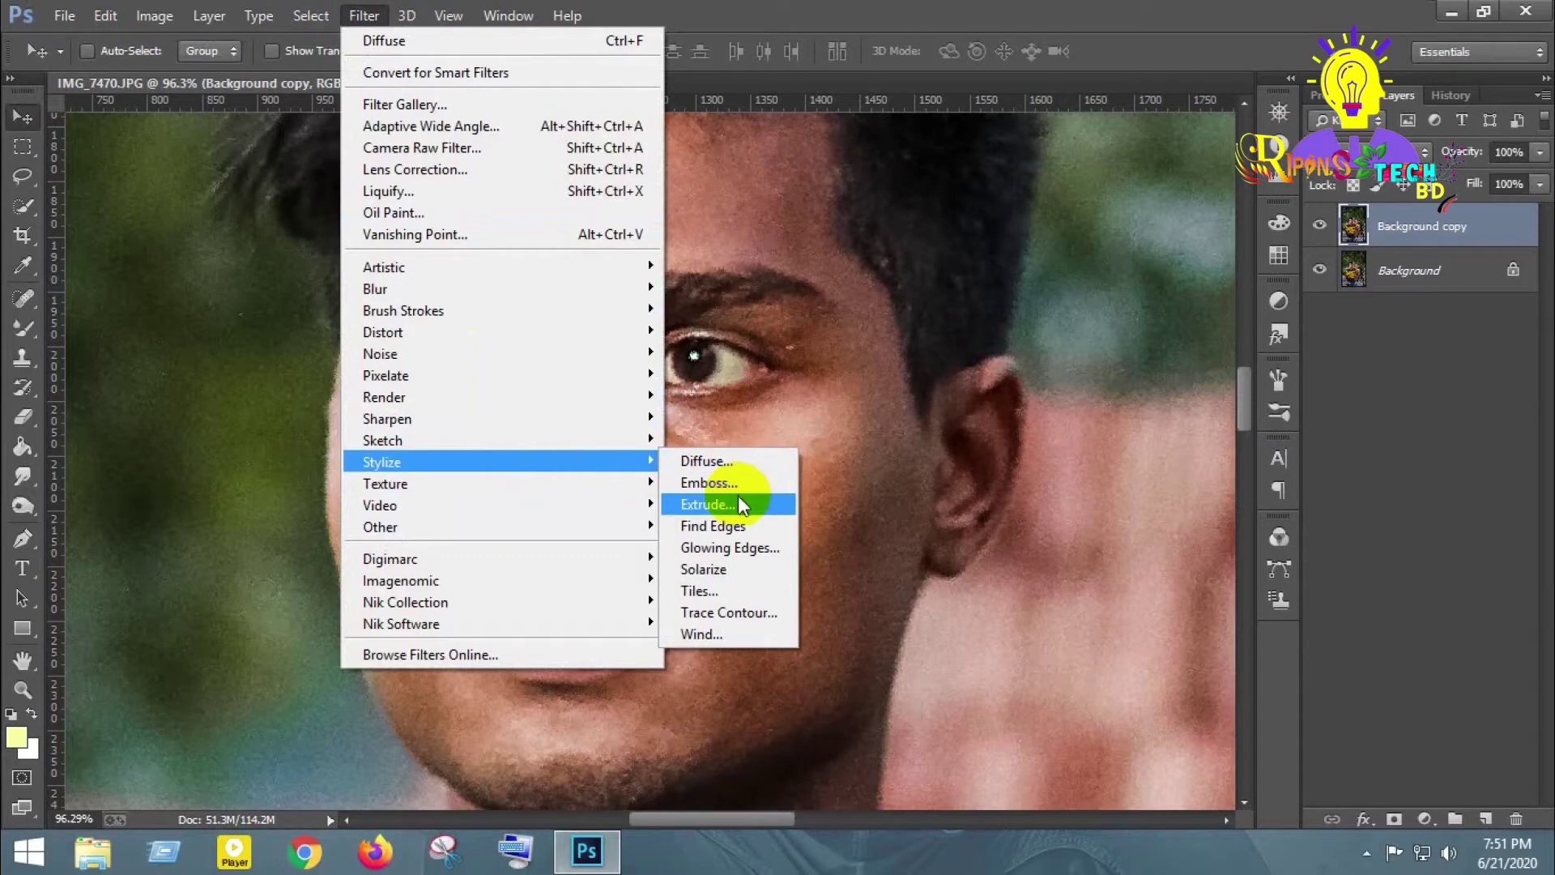
Try the Stylize > Extrude filter, cancel it, and return to the Filter menu
{"action": "left_click", "coordinate": [742, 504]}
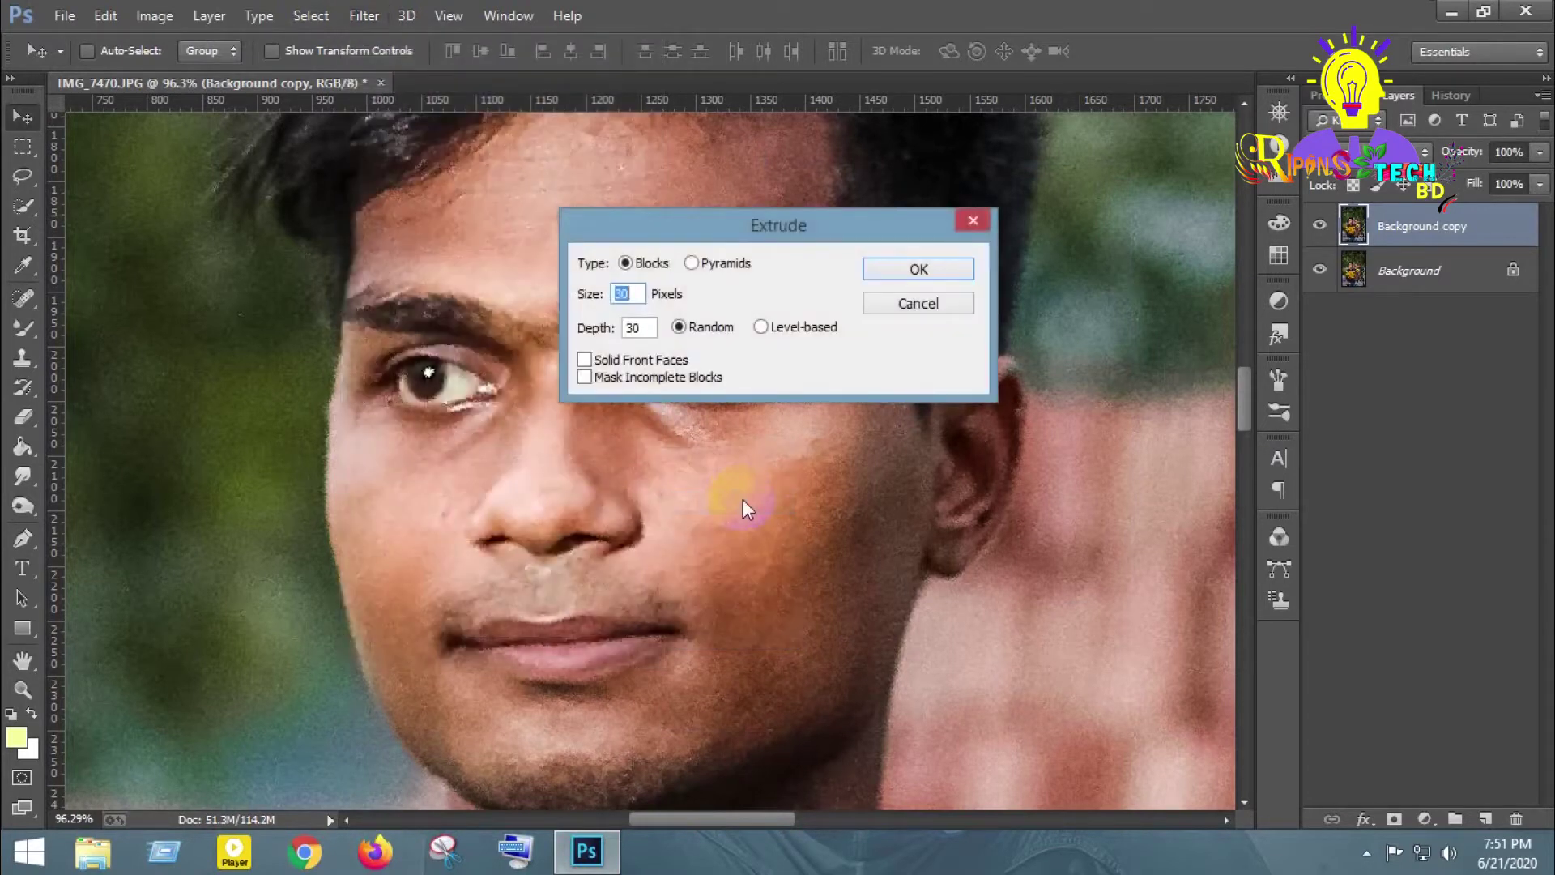
{"action": "left_click", "coordinate": [930, 308]}
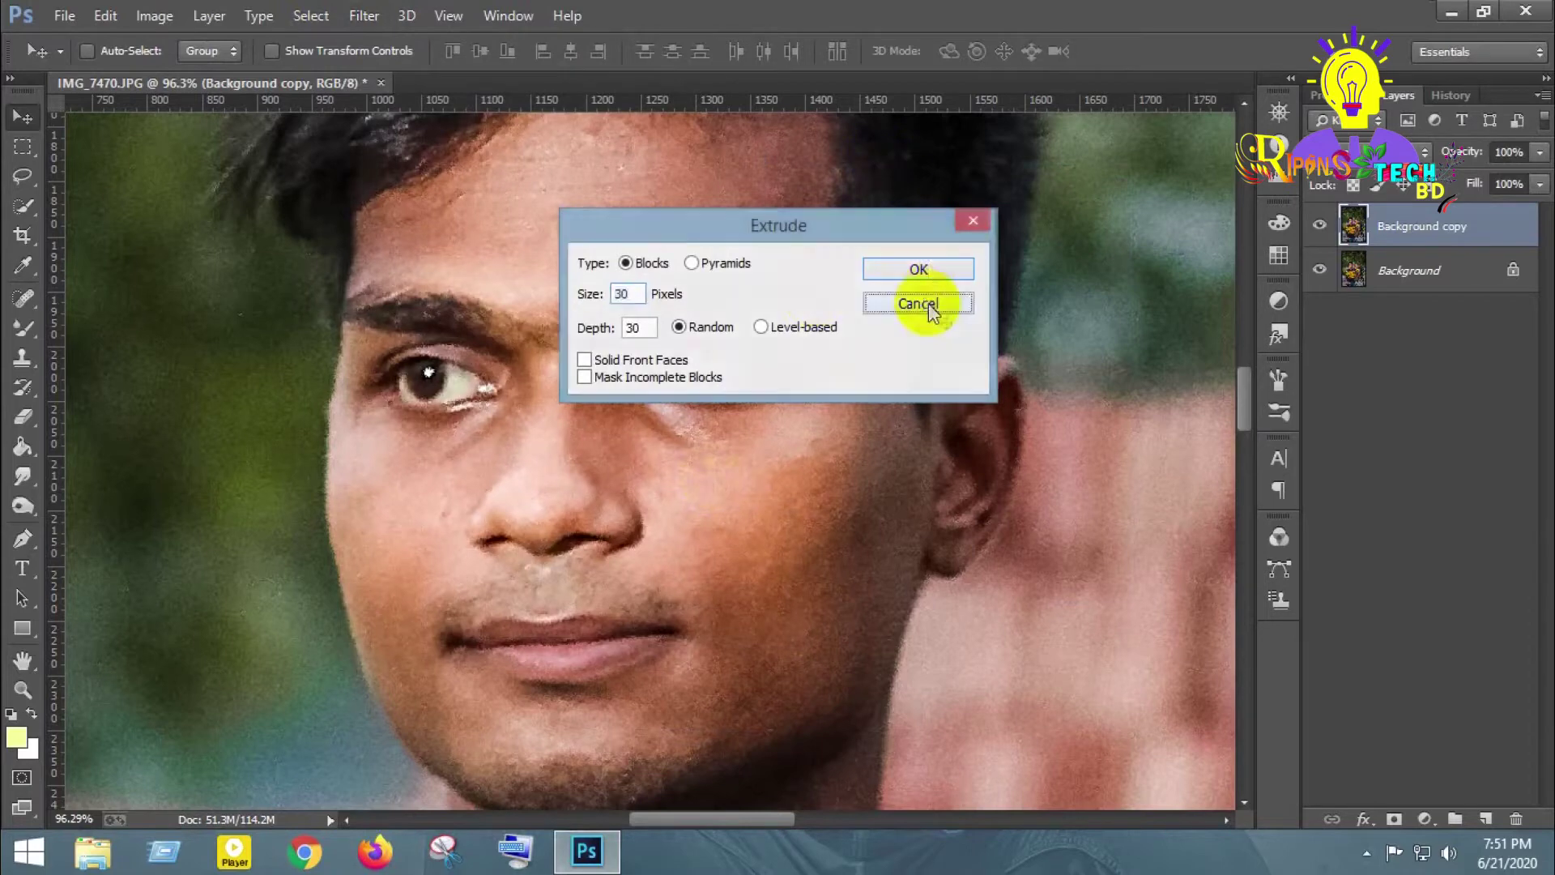
{"action": "left_click", "coordinate": [380, 18]}
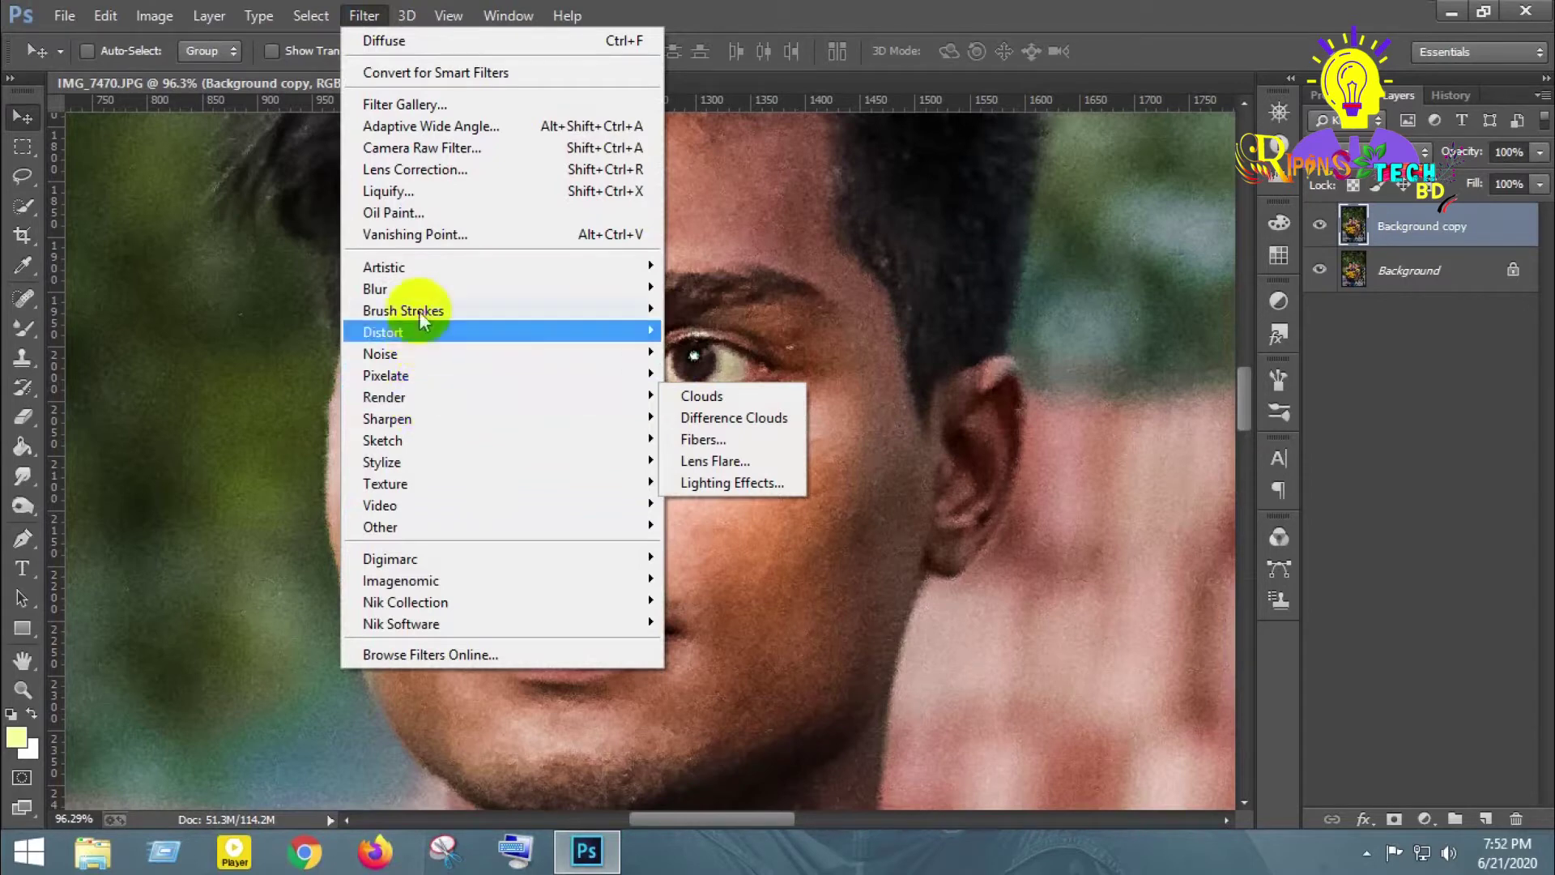
{"action": "mouse_move", "coordinate": [498, 288]}
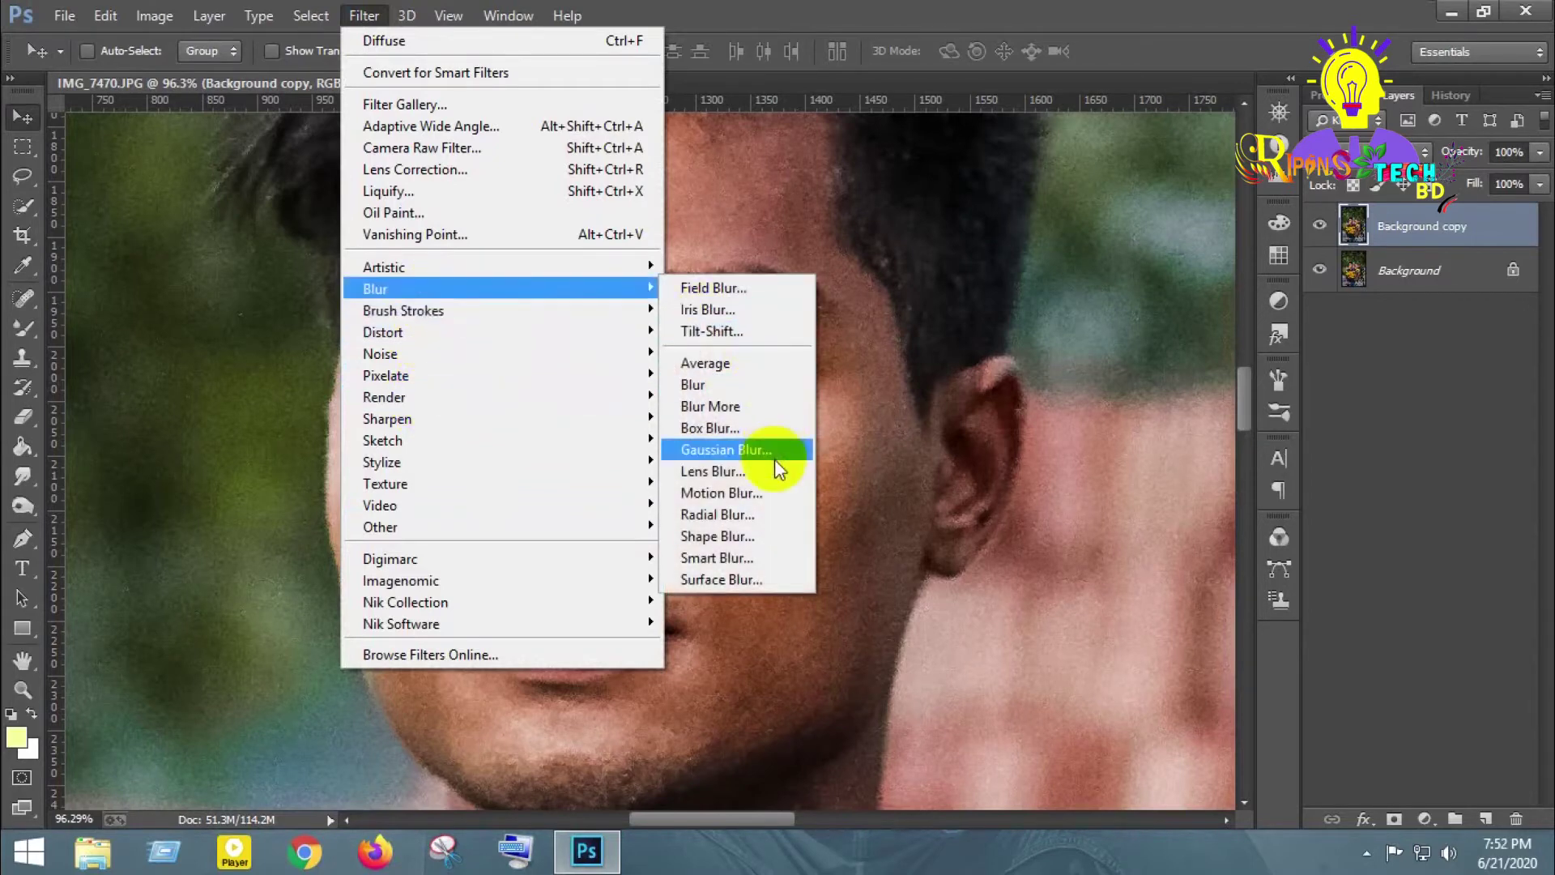
Apply a 0.9-pixel Gaussian Blur to the Background copy and view the whole portrait
{"action": "left_click", "coordinate": [774, 461]}
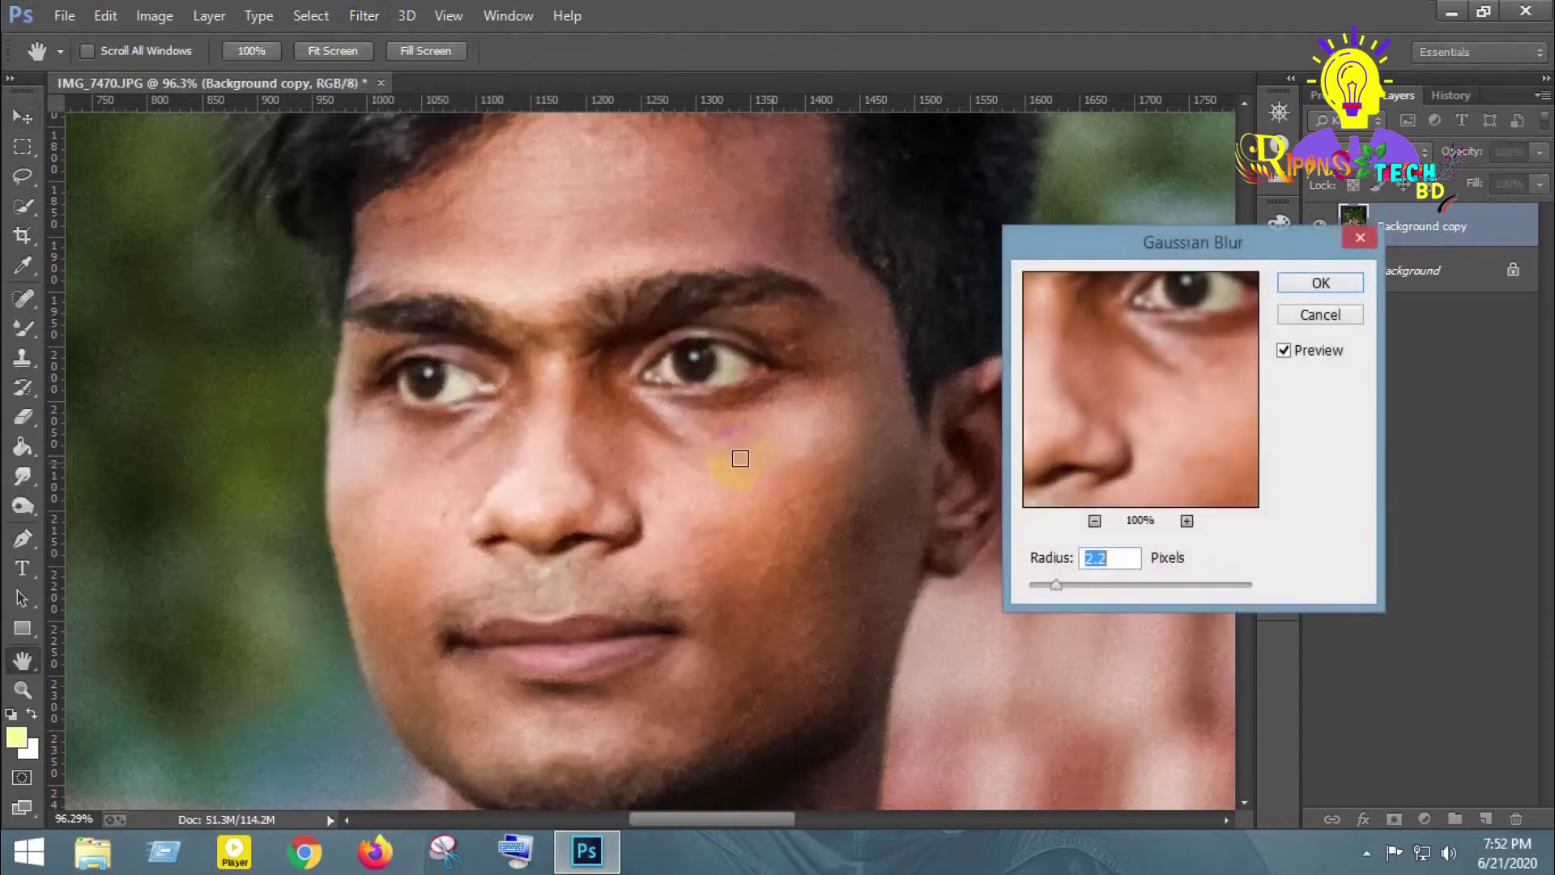
{"action": "left_click_drag", "start_coordinate": [1048, 585], "coordinate": [1040, 585]}
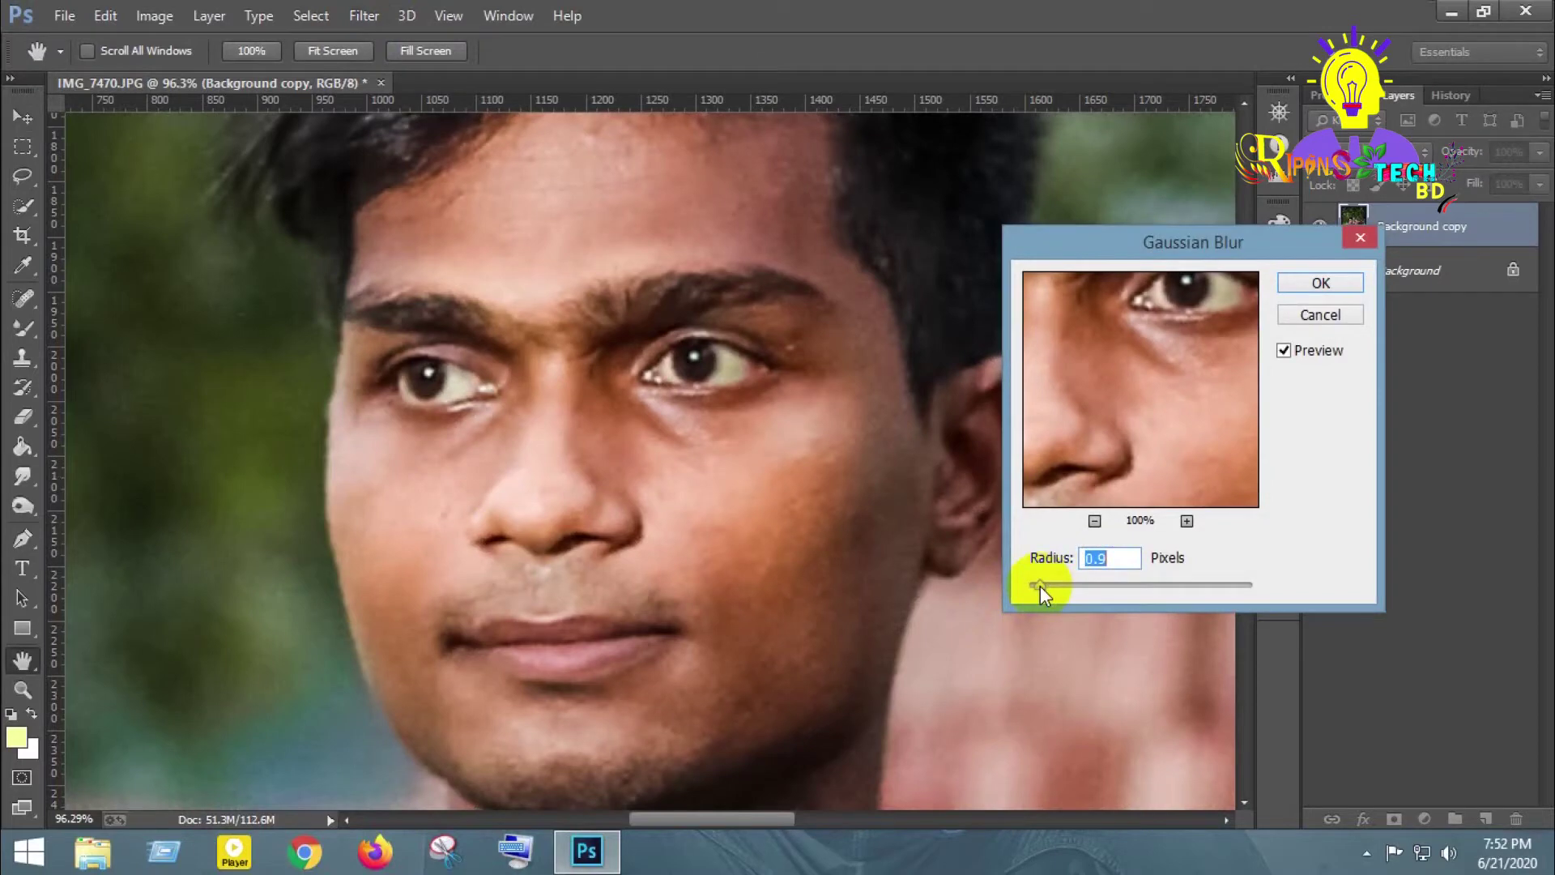
{"action": "left_click", "coordinate": [1306, 285]}
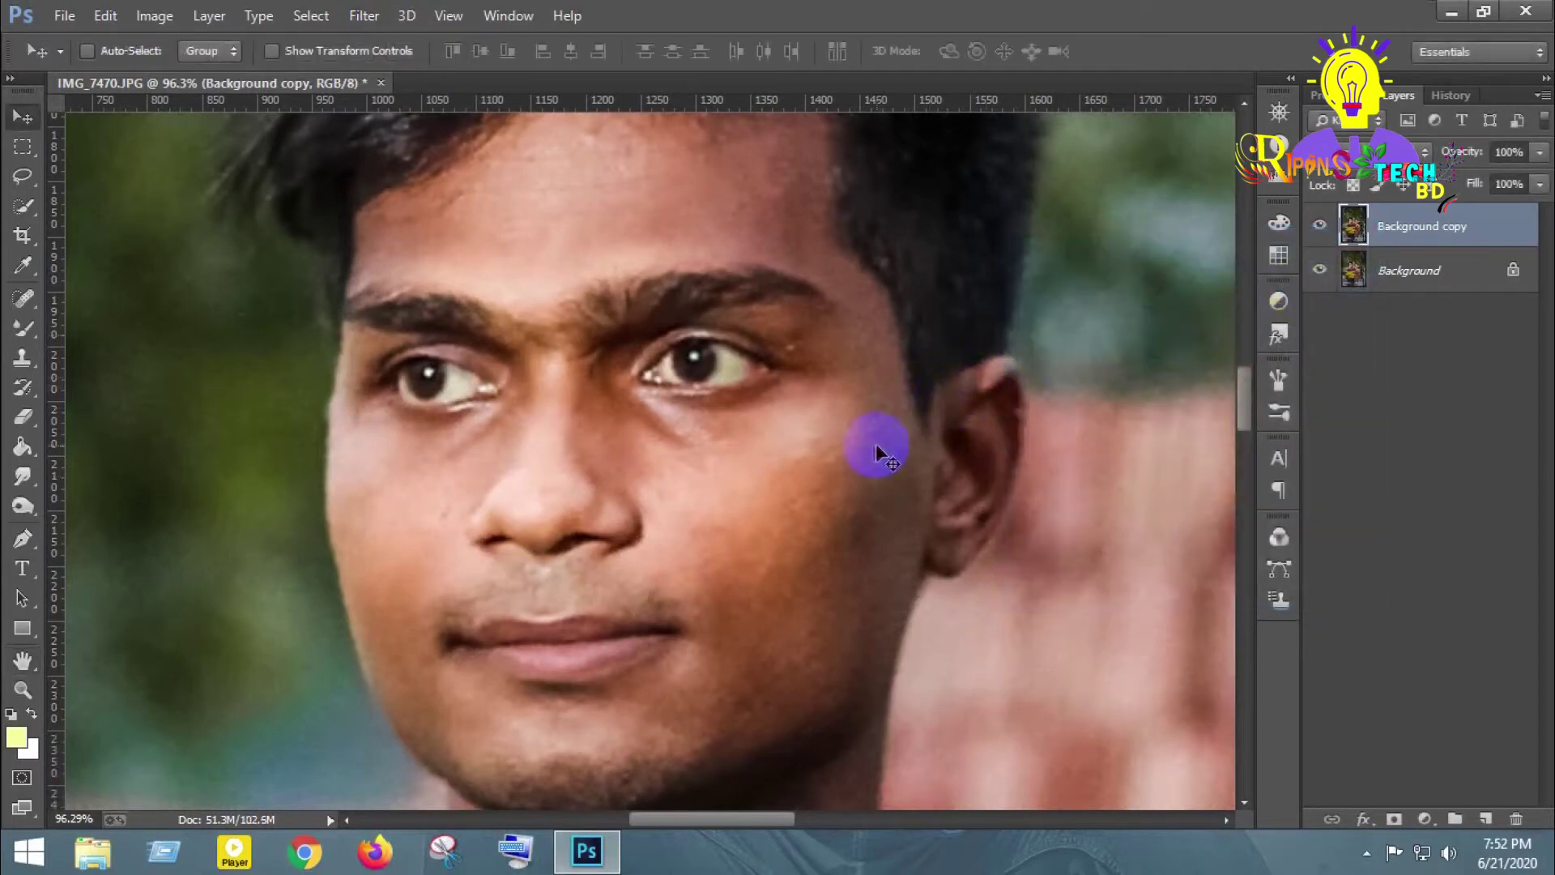
{"action": "scroll", "coordinate": [843, 417], "scroll_direction": "down", "scroll_amount": 5}
{"action": "scroll", "coordinate": [826, 421], "scroll_direction": "down", "scroll_amount": 1}
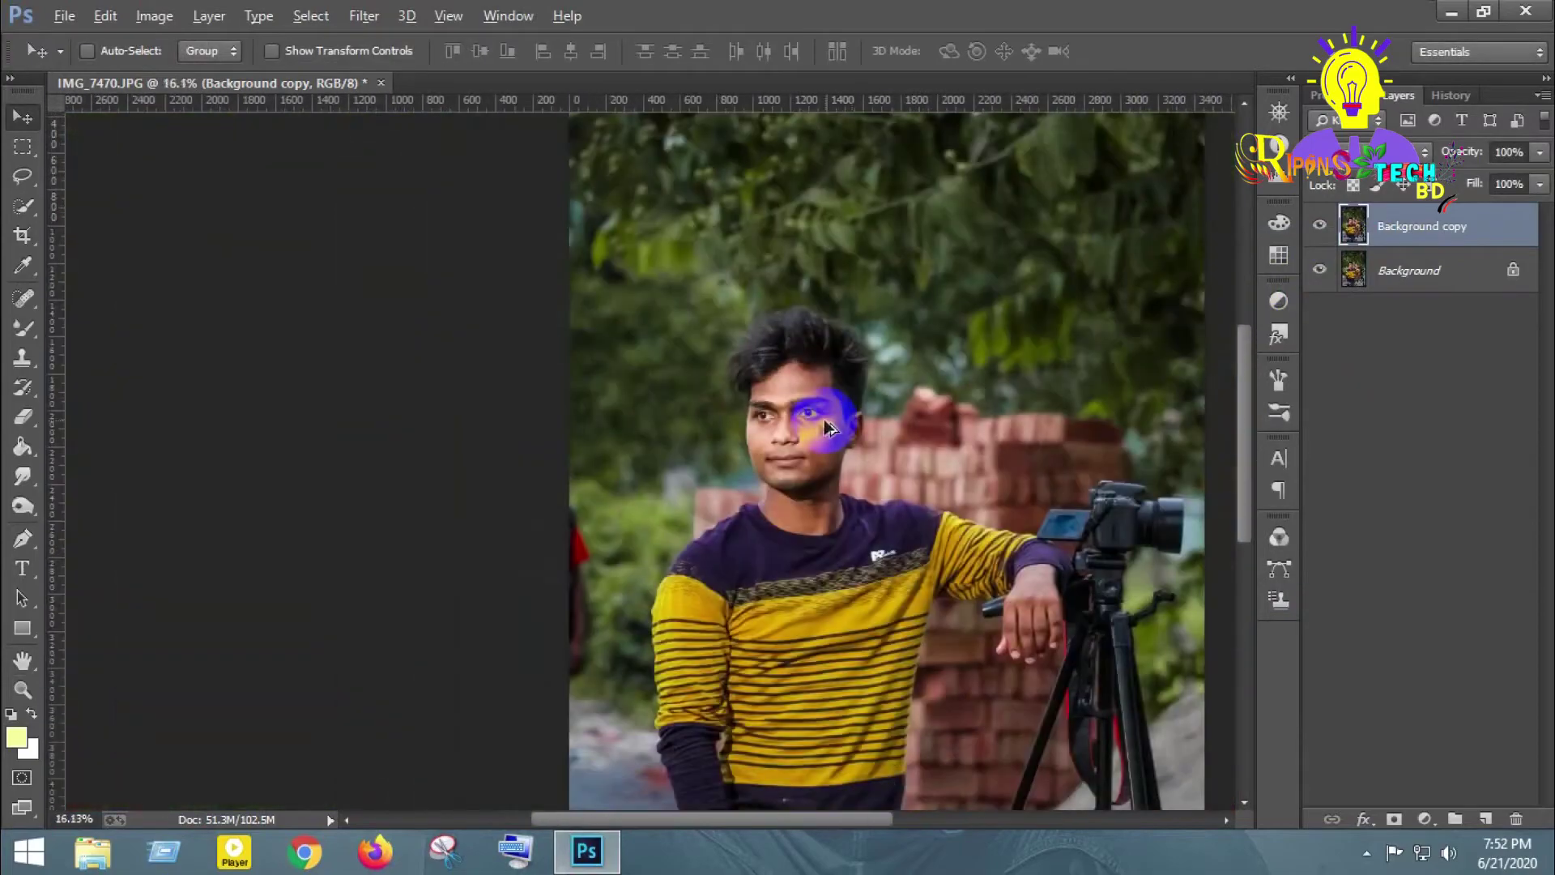
{"action": "scroll", "coordinate": [801, 425], "scroll_direction": "down", "scroll_amount": 1}
{"action": "scroll", "coordinate": [728, 441], "scroll_direction": "down", "scroll_amount": 1}
{"action": "scroll", "coordinate": [575, 385], "scroll_direction": "up", "scroll_amount": 2}
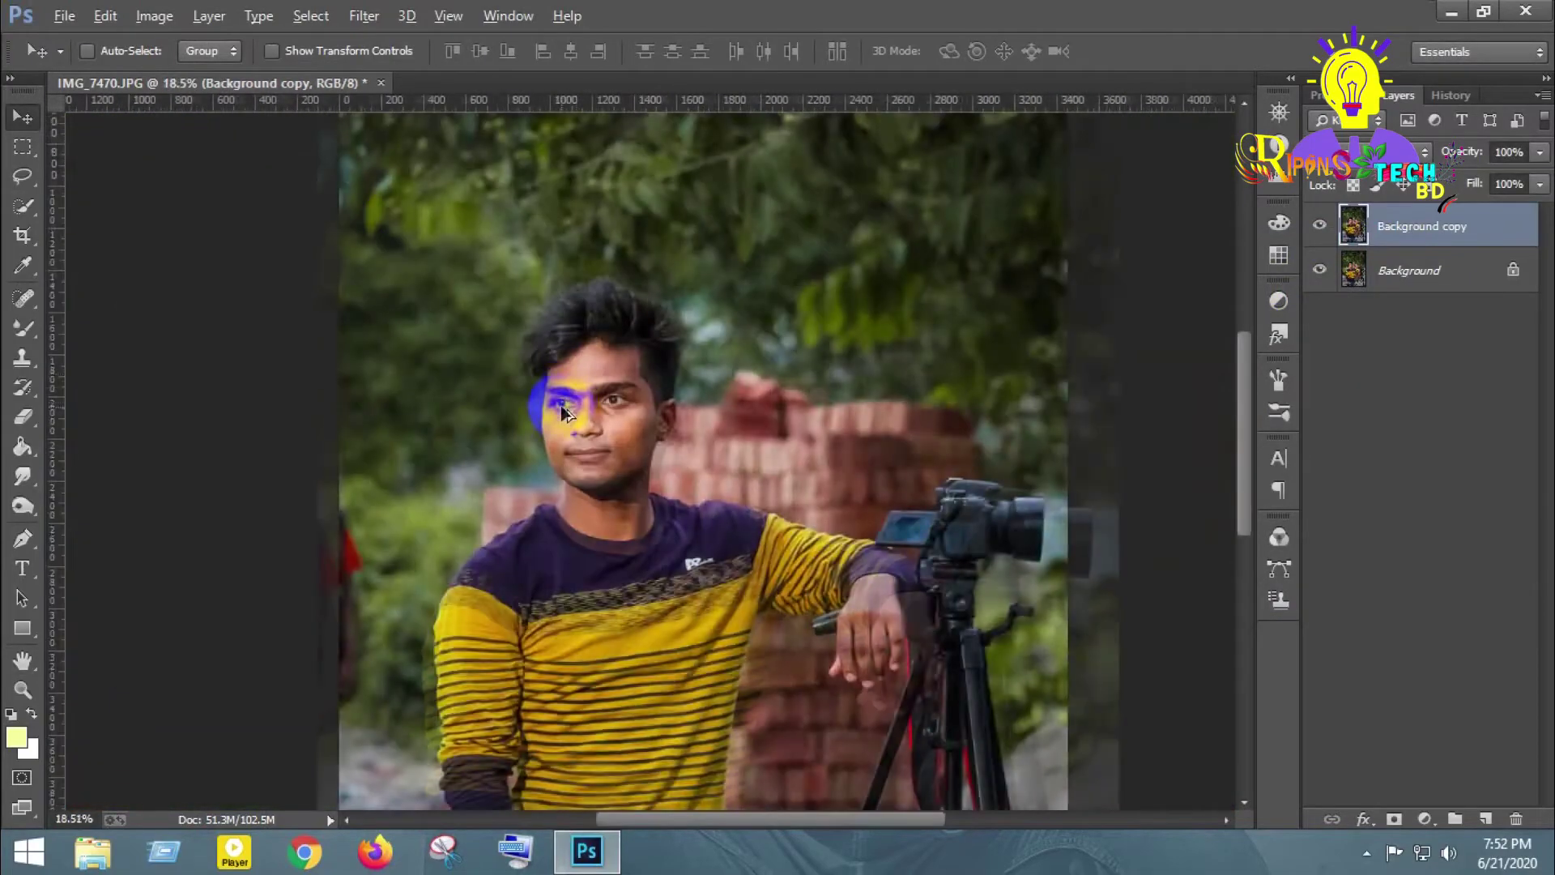
{"action": "scroll", "coordinate": [573, 396], "scroll_direction": "up", "scroll_amount": 2}
{"action": "scroll", "coordinate": [571, 405], "scroll_direction": "up", "scroll_amount": 2}
{"action": "scroll", "coordinate": [571, 409], "scroll_direction": "up", "scroll_amount": 1}
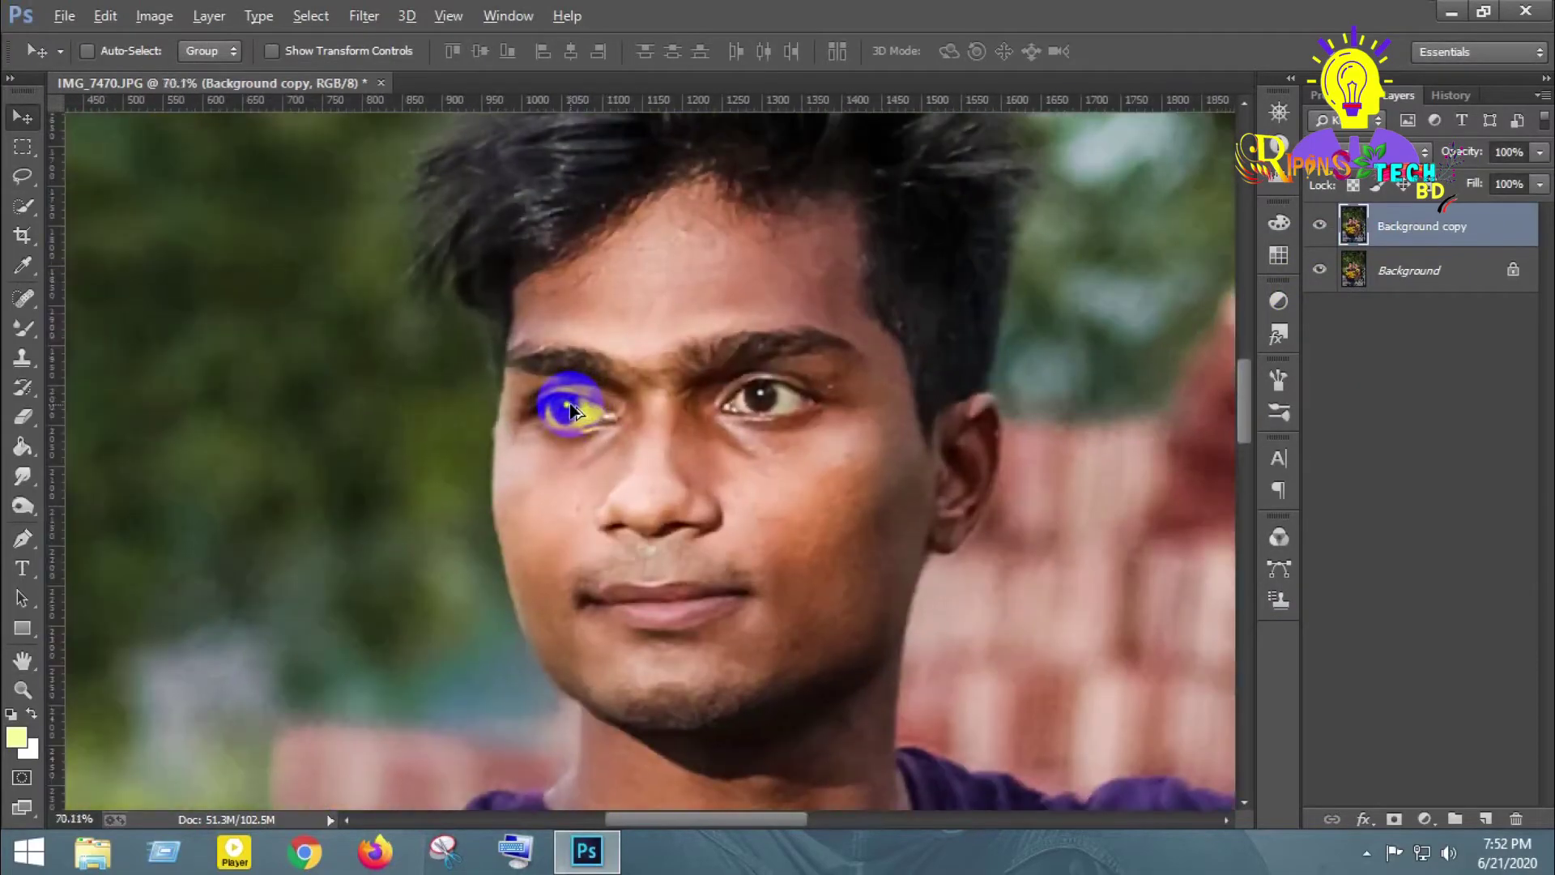
{"action": "scroll", "coordinate": [570, 409], "scroll_direction": "up", "scroll_amount": 1}
{"action": "scroll", "coordinate": [571, 411], "scroll_direction": "down", "scroll_amount": 1}
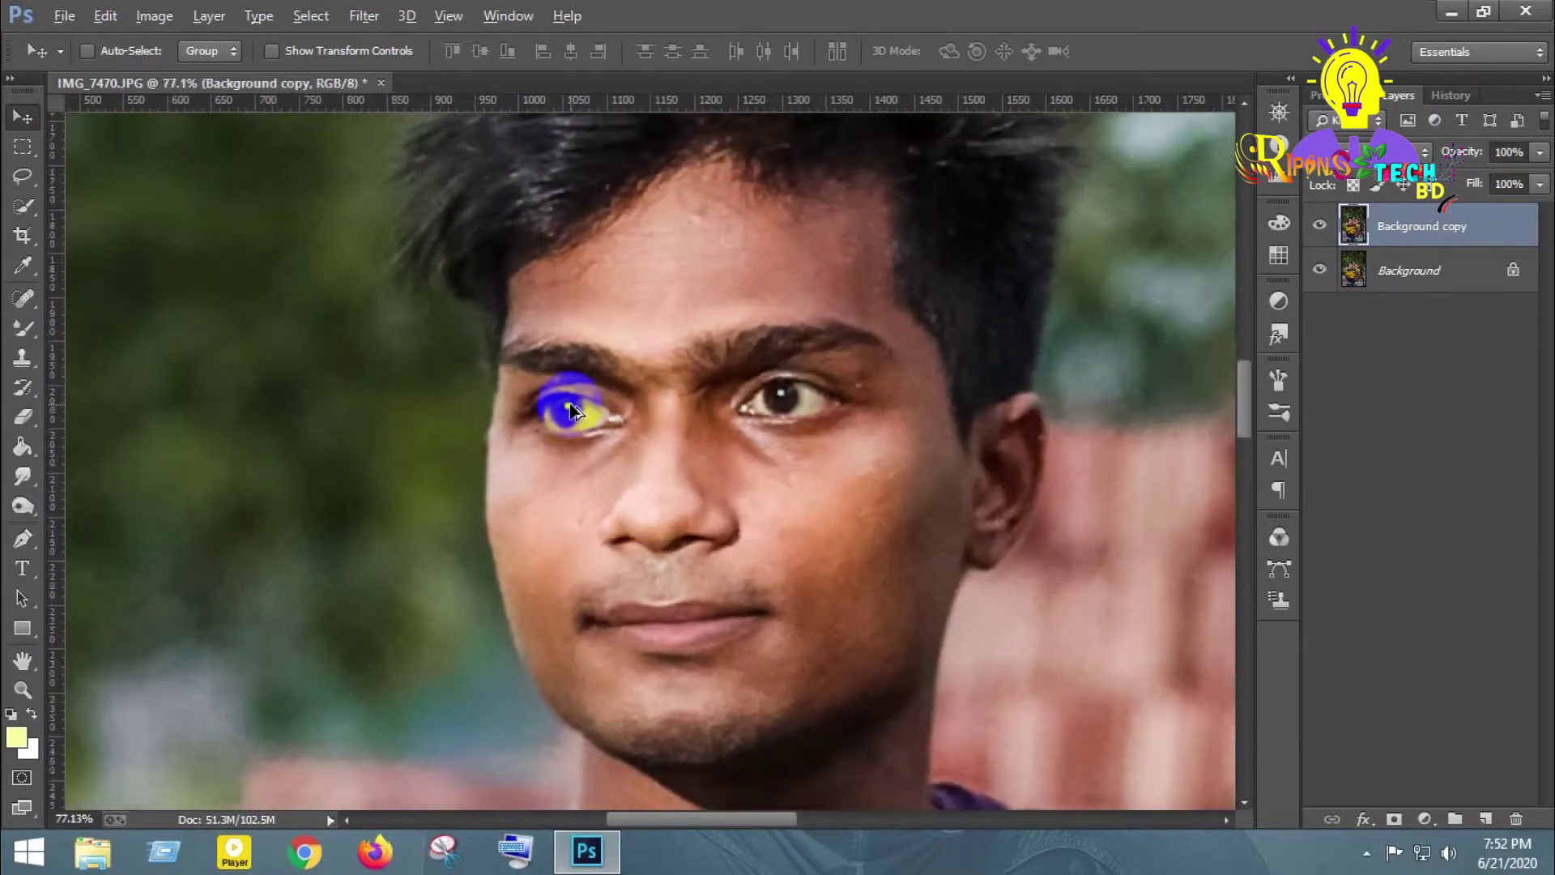
{"action": "scroll", "coordinate": [571, 410], "scroll_direction": "up", "scroll_amount": 1}
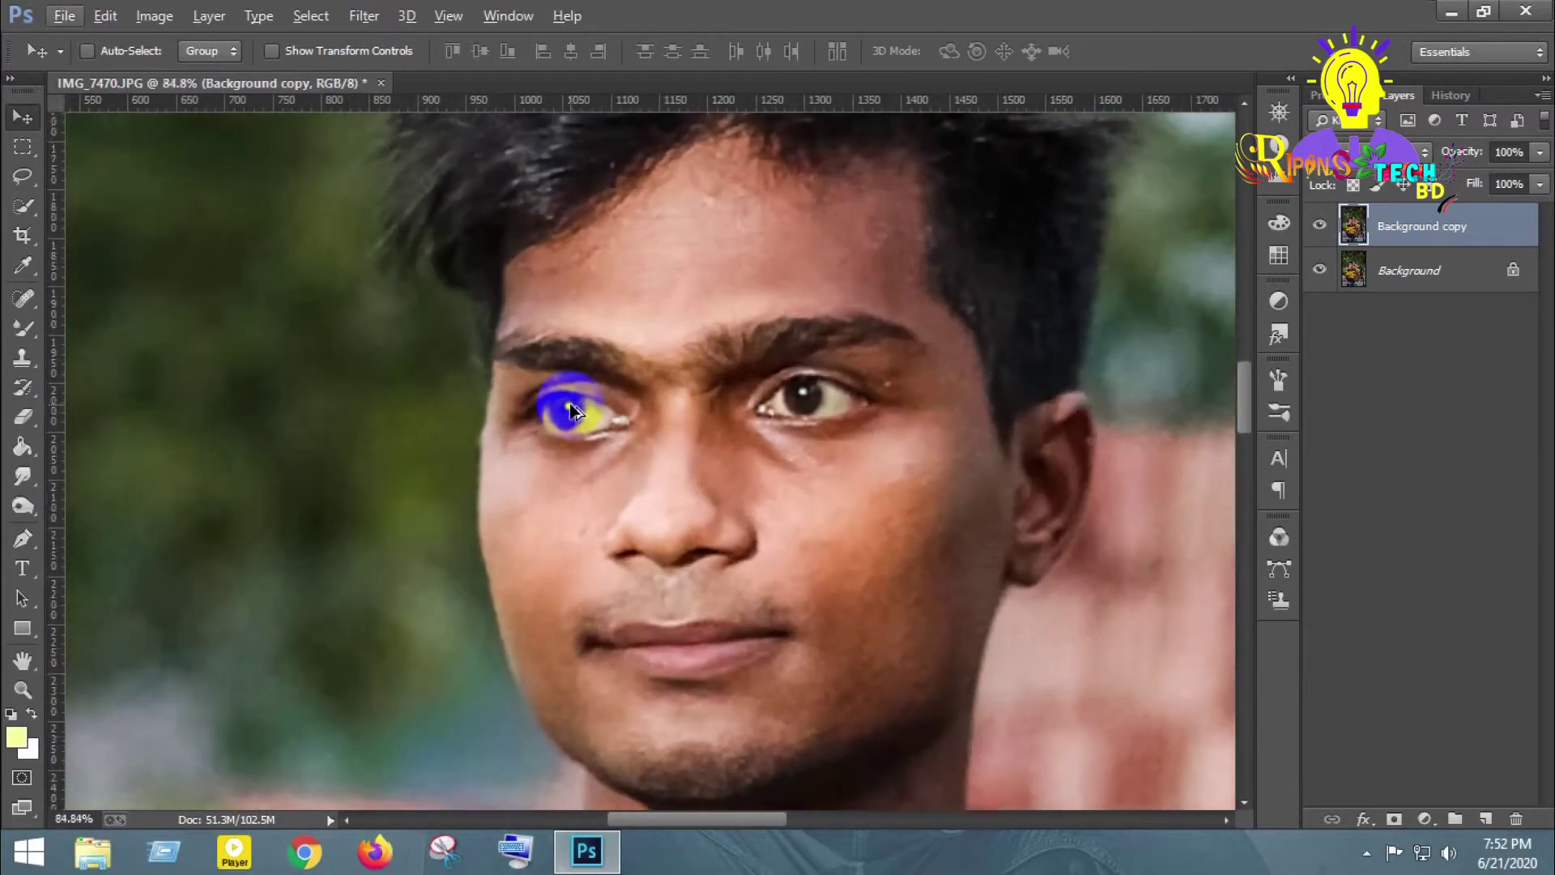
{"action": "left_click_drag", "start_coordinate": [573, 403], "coordinate": [582, 399]}
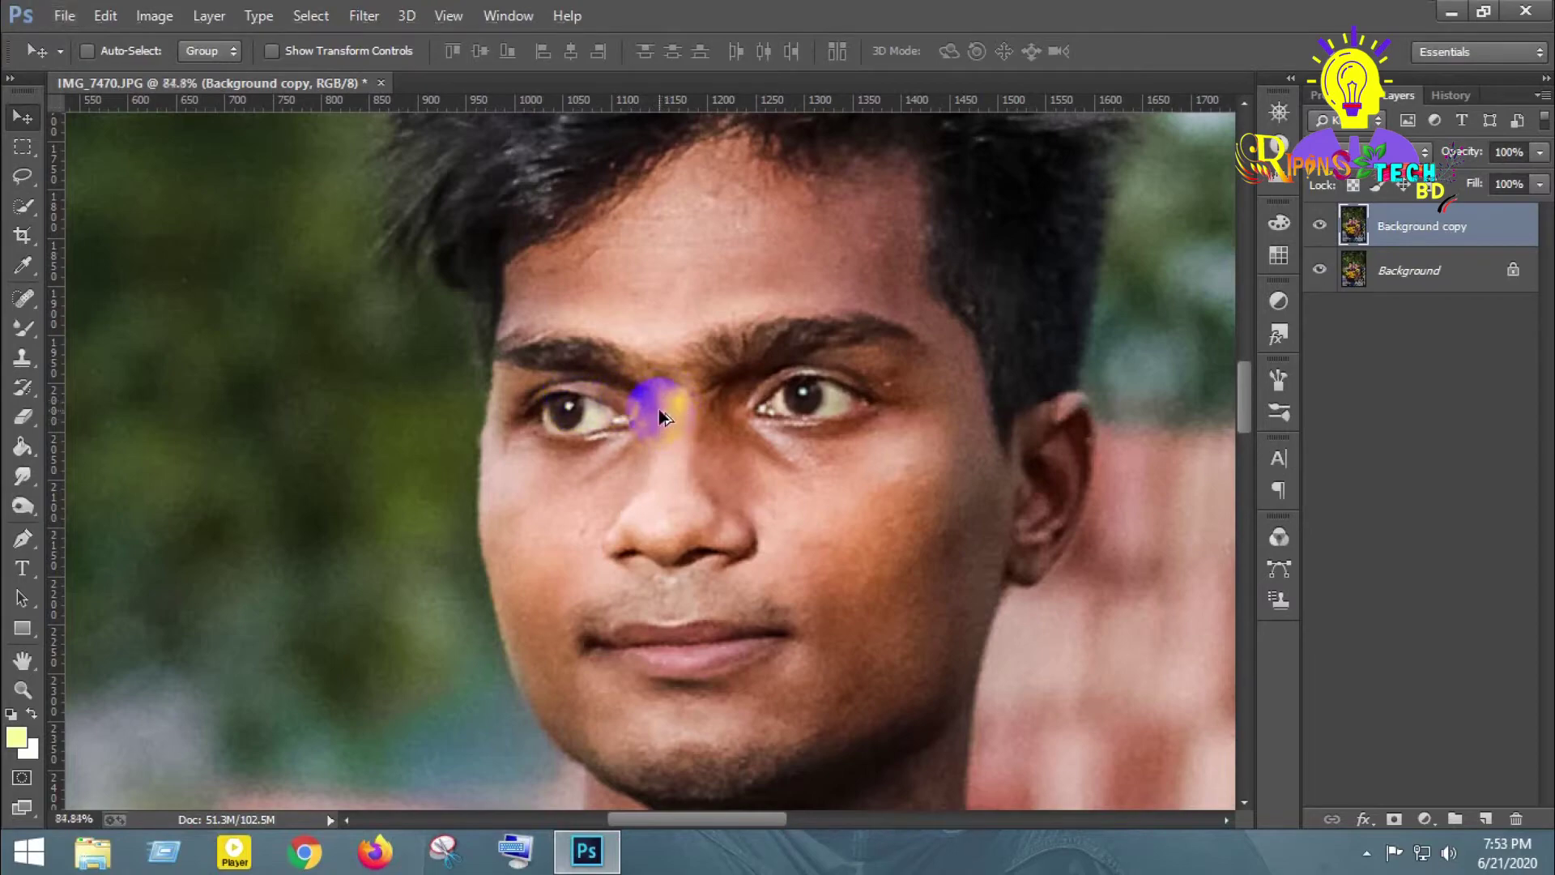
{"action": "scroll", "coordinate": [658, 410], "scroll_direction": "down", "scroll_amount": 3, "text": "alt"}
{"action": "mouse_move", "coordinate": [735, 488]}
{"action": "left_mouse_down"}
{"action": "mouse_move", "coordinate": [666, 574]}
{"action": "mouse_move", "coordinate": [746, 452]}
{"action": "left_mouse_up"}
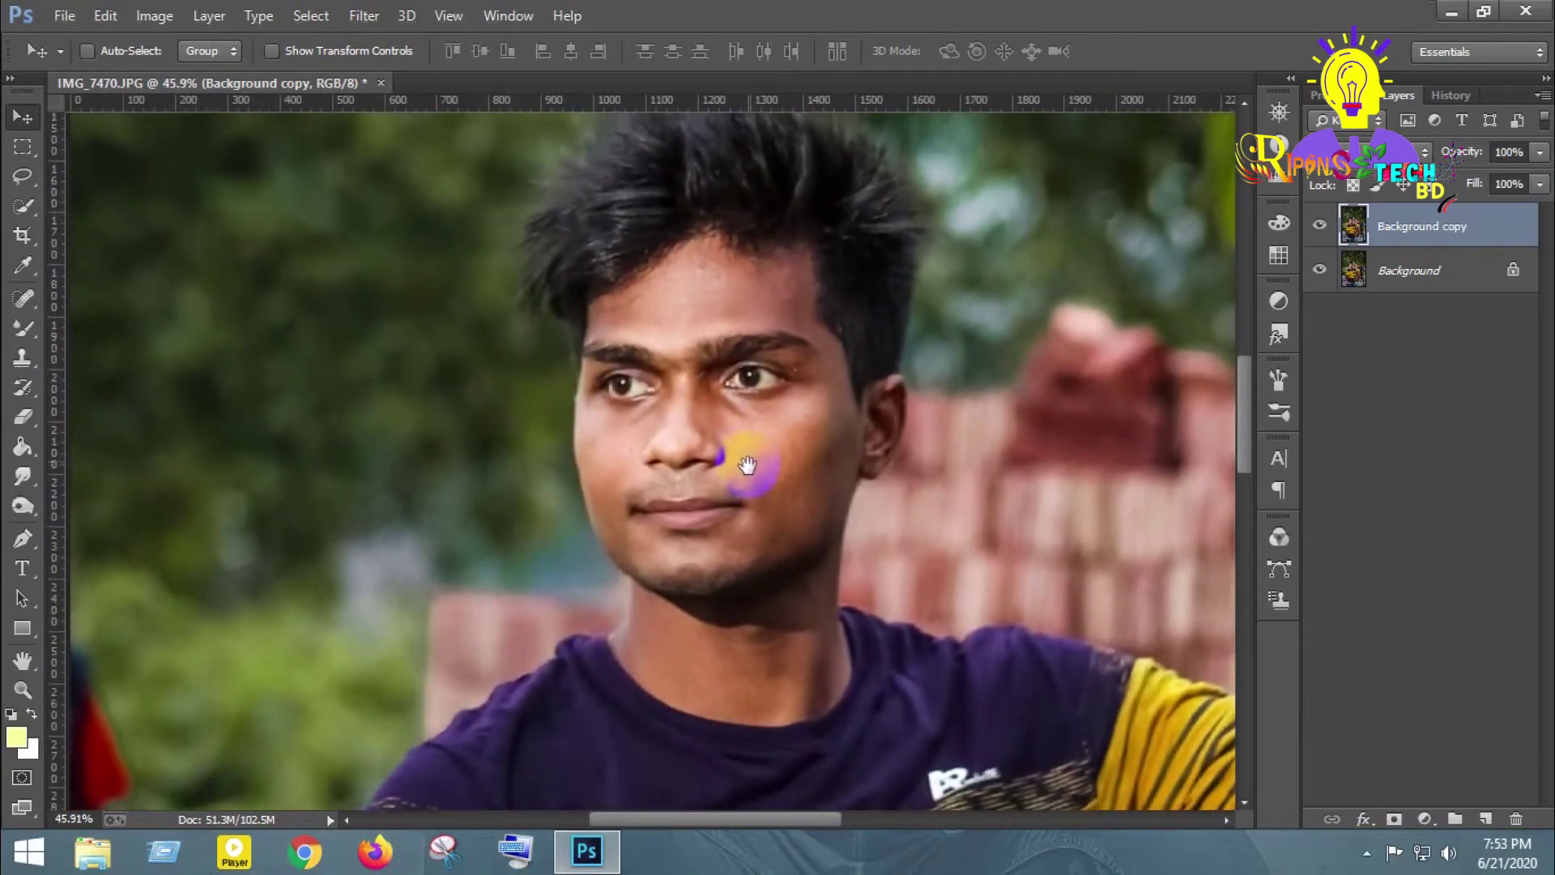
{"action": "left_click_drag", "start_coordinate": [747, 452], "coordinate": [779, 470]}
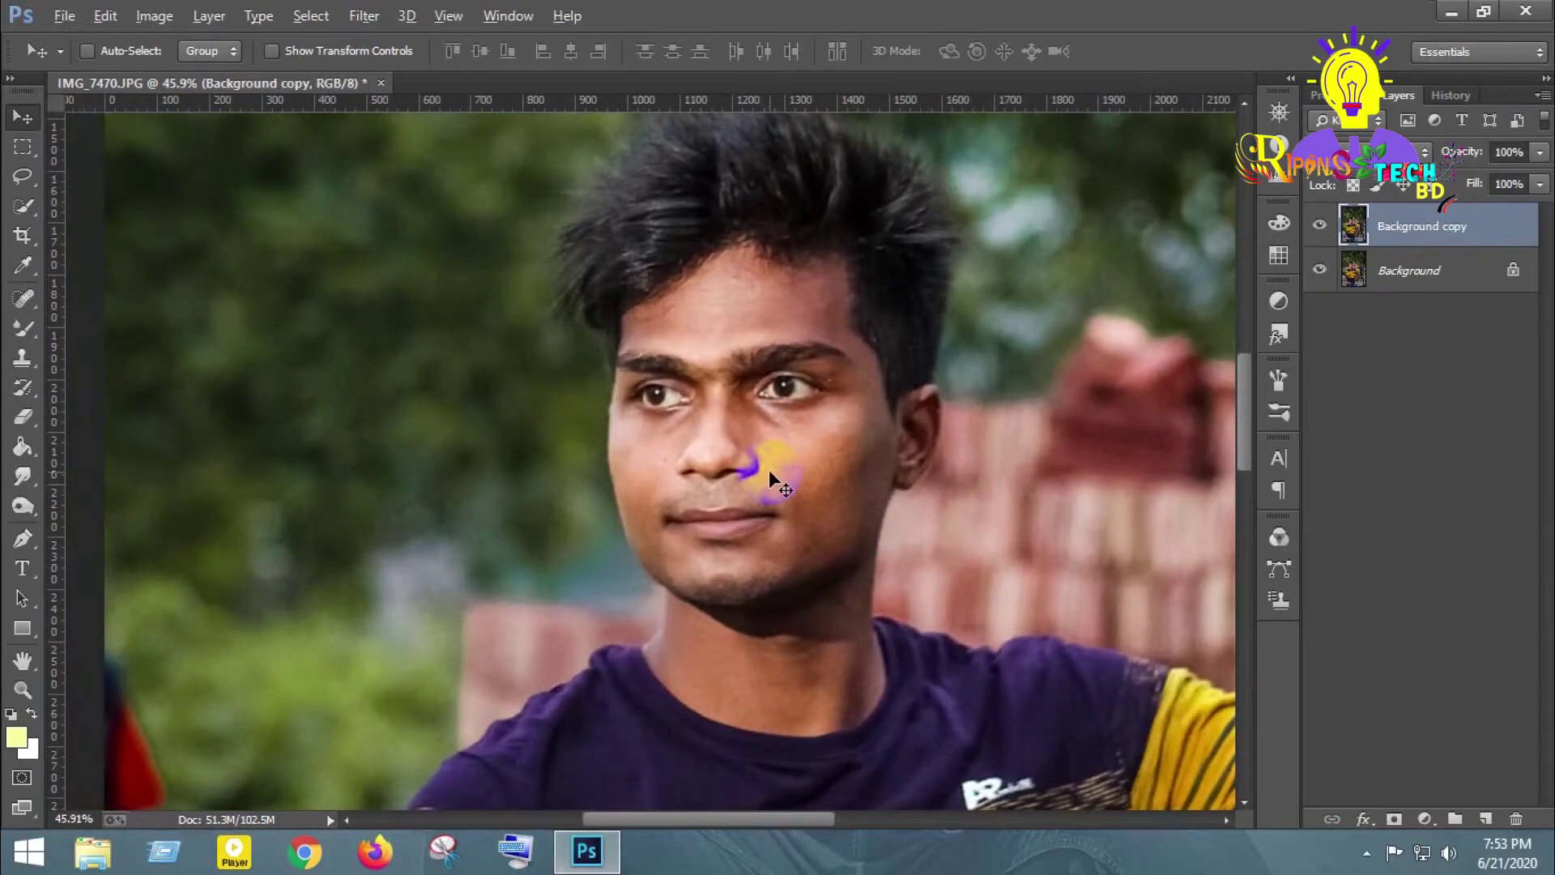
{"action": "scroll", "coordinate": [779, 470], "scroll_direction": "up", "scroll_amount": 3}
{"action": "scroll", "coordinate": [757, 486], "scroll_direction": "down", "scroll_amount": 2}
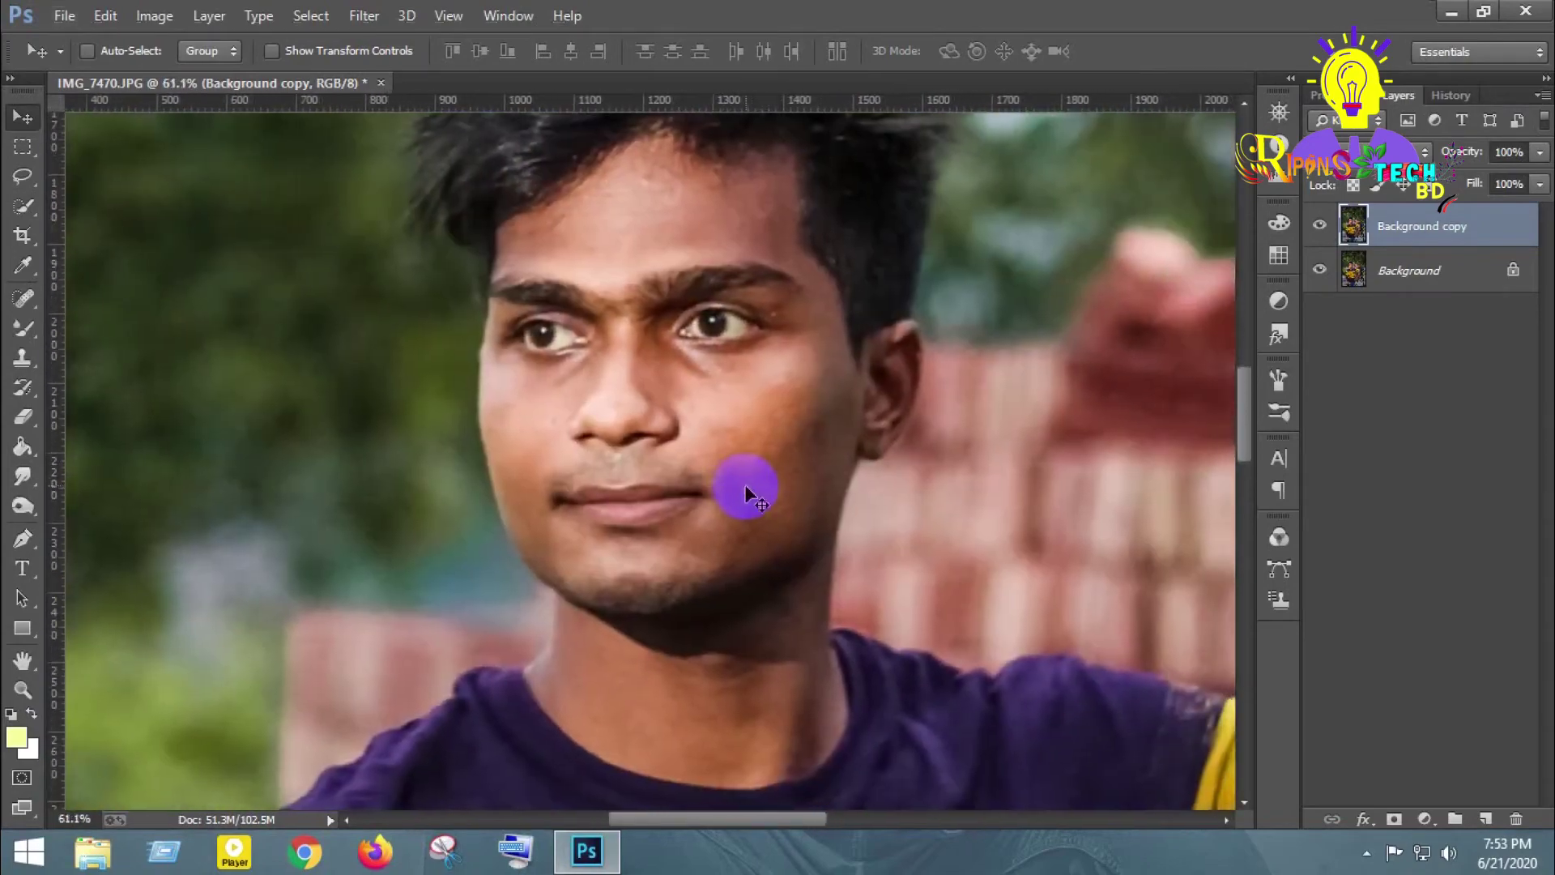
{"action": "scroll", "coordinate": [741, 483], "scroll_direction": "down", "scroll_amount": 2}
{"action": "scroll", "coordinate": [729, 474], "scroll_direction": "up", "scroll_amount": 1}
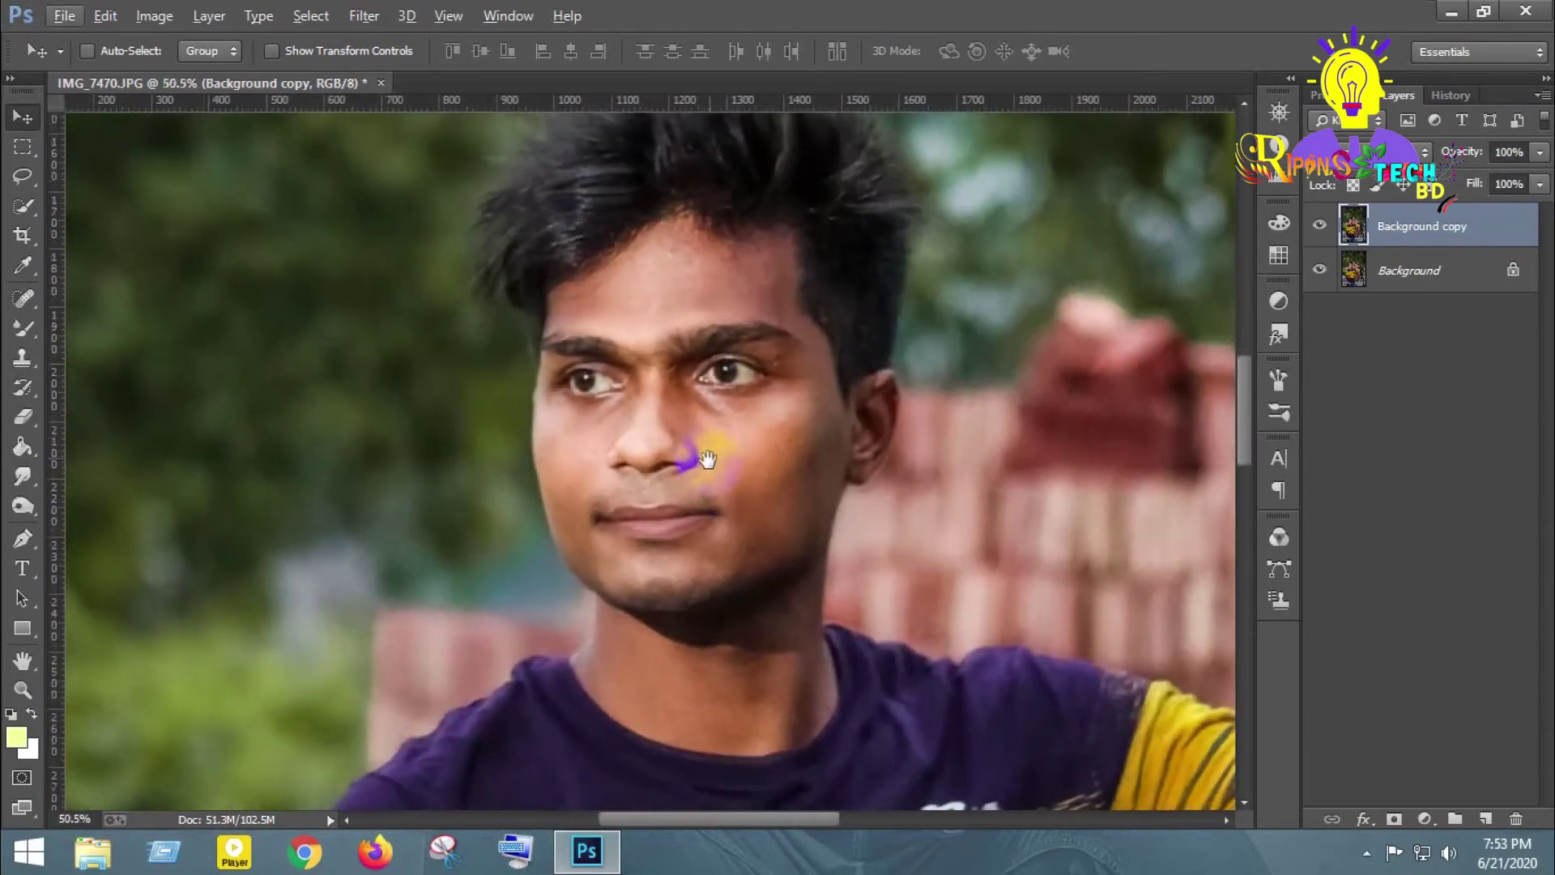
{"action": "left_click_drag", "start_coordinate": [696, 438], "coordinate": [710, 470]}
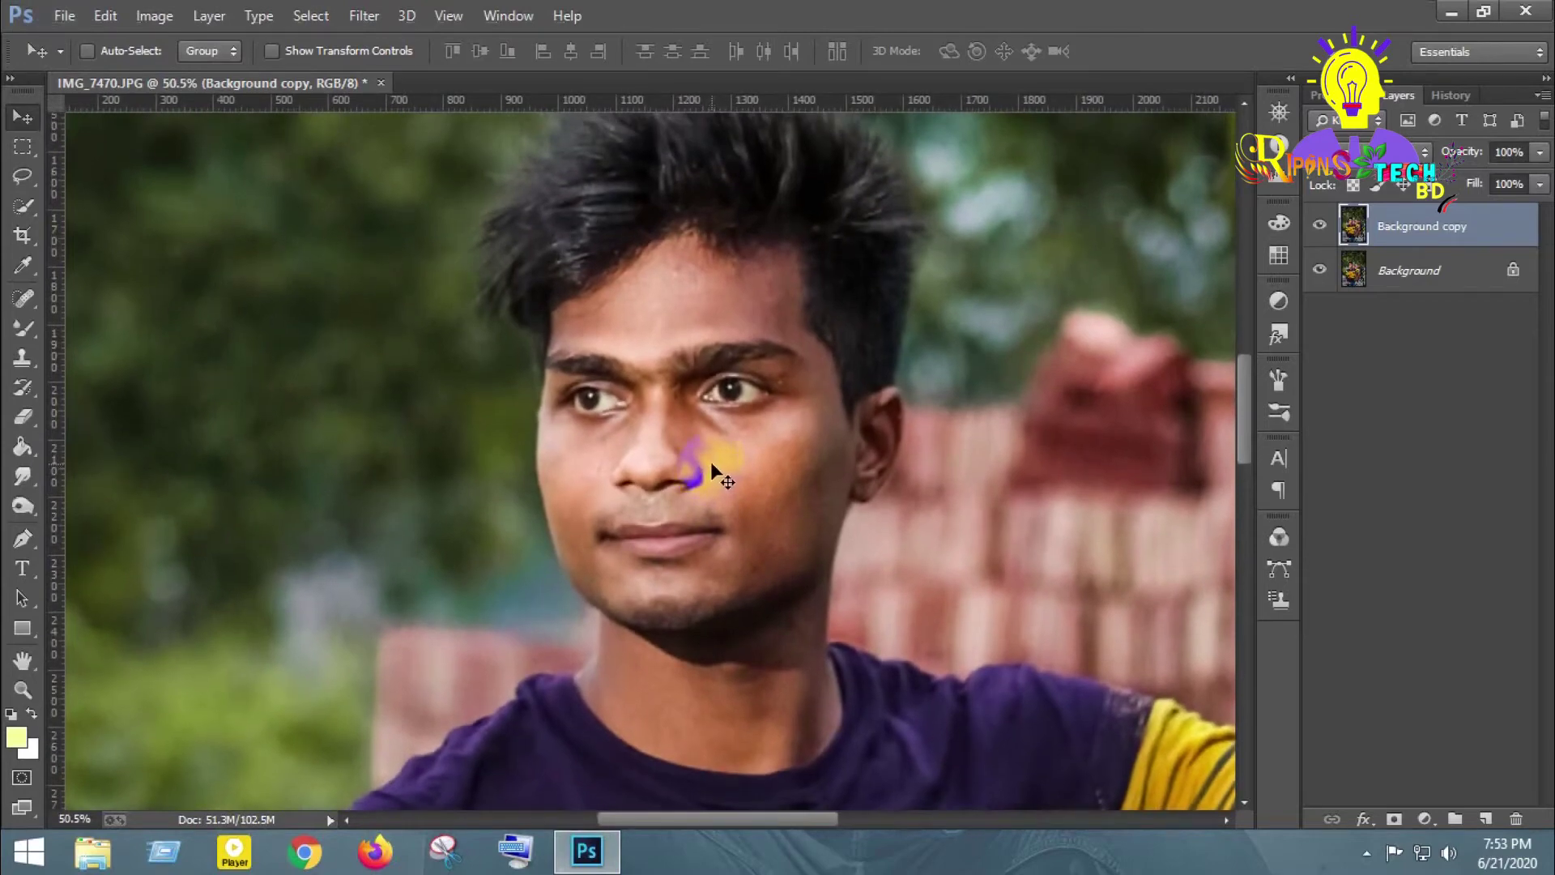
{"action": "scroll", "coordinate": [710, 376], "scroll_direction": "up", "scroll_amount": 5}
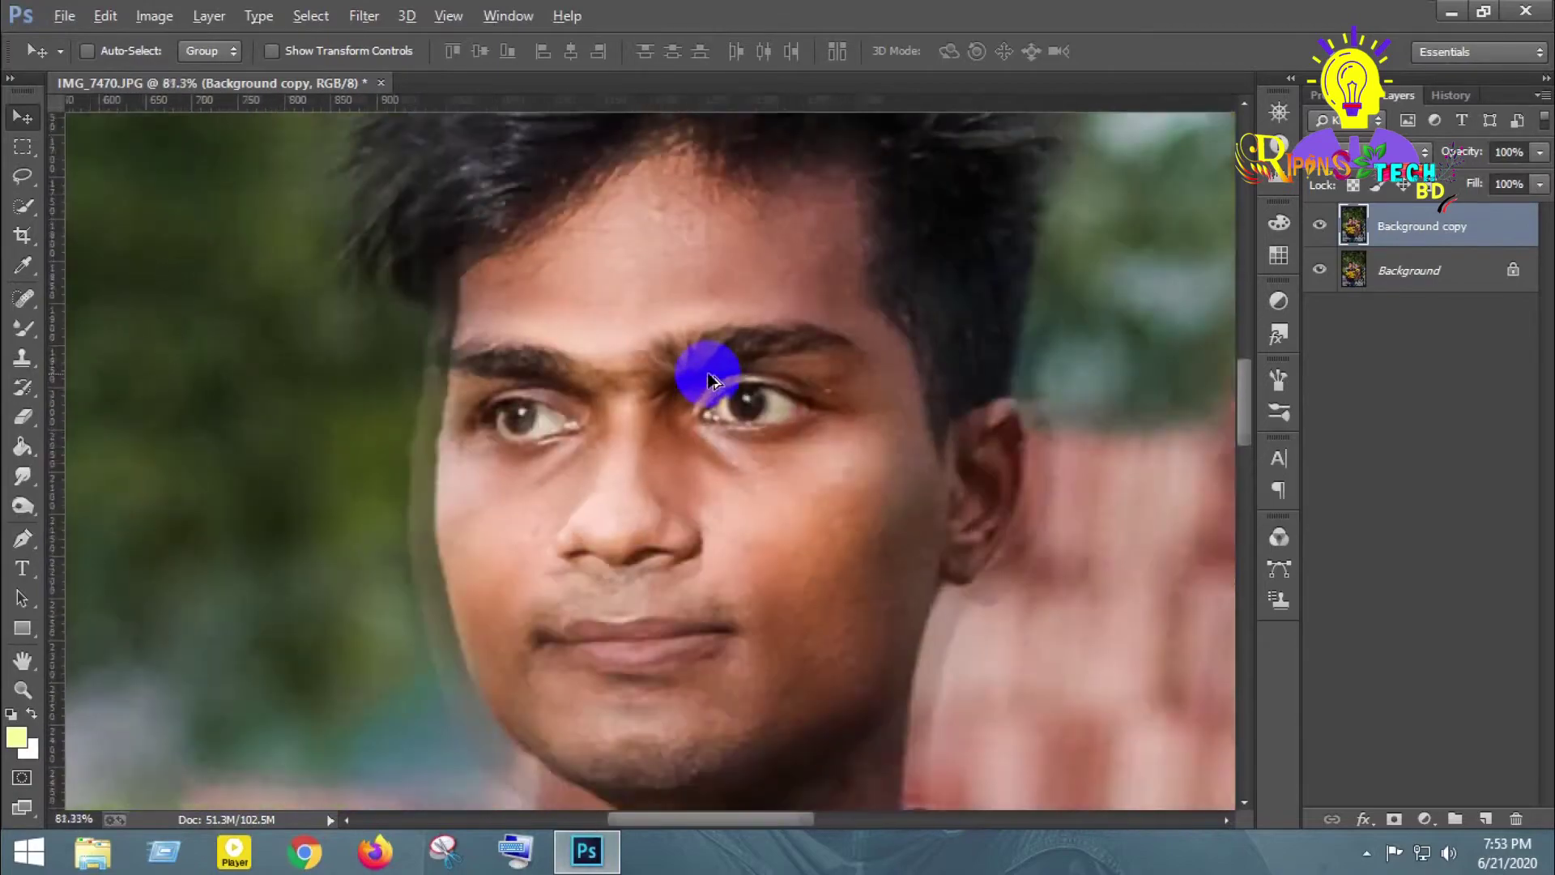
{"action": "scroll", "coordinate": [710, 377], "scroll_direction": "up", "scroll_amount": 2}
{"action": "scroll", "coordinate": [591, 423], "scroll_direction": "up", "scroll_amount": 3}
{"action": "scroll", "coordinate": [591, 423], "scroll_direction": "down", "scroll_amount": 2}
{"action": "scroll", "coordinate": [591, 423], "scroll_direction": "down", "scroll_amount": 1}
{"action": "scroll", "coordinate": [590, 425], "scroll_direction": "down", "scroll_amount": 1}
{"action": "scroll", "coordinate": [587, 427], "scroll_direction": "down", "scroll_amount": 1}
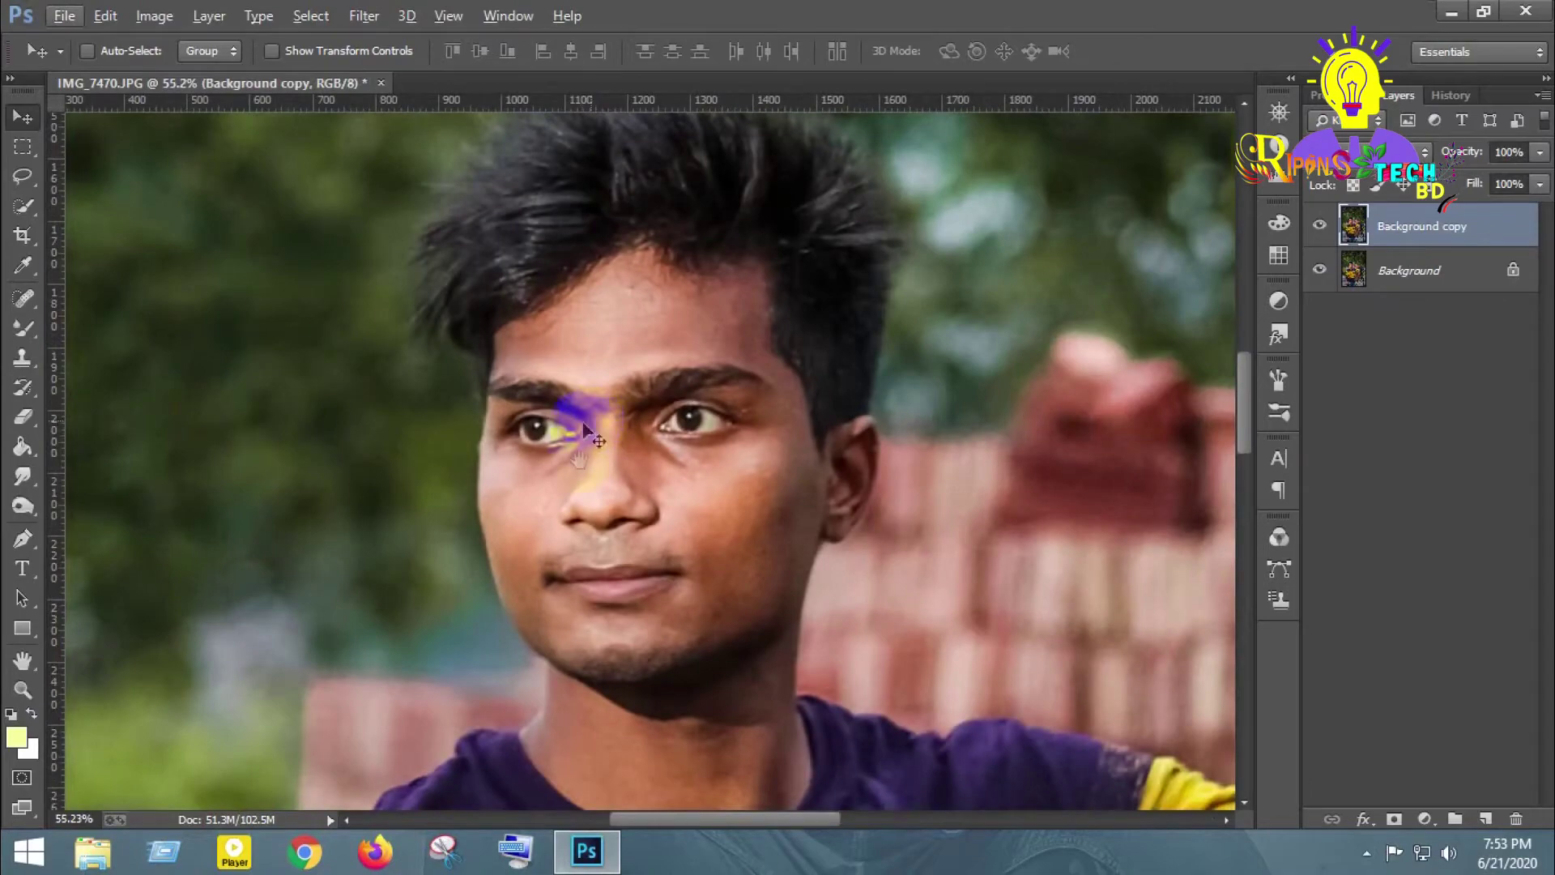
{"action": "left_click_drag", "start_coordinate": [583, 426], "coordinate": [662, 456]}
{"action": "scroll", "coordinate": [668, 453], "scroll_direction": "down", "scroll_amount": 2}
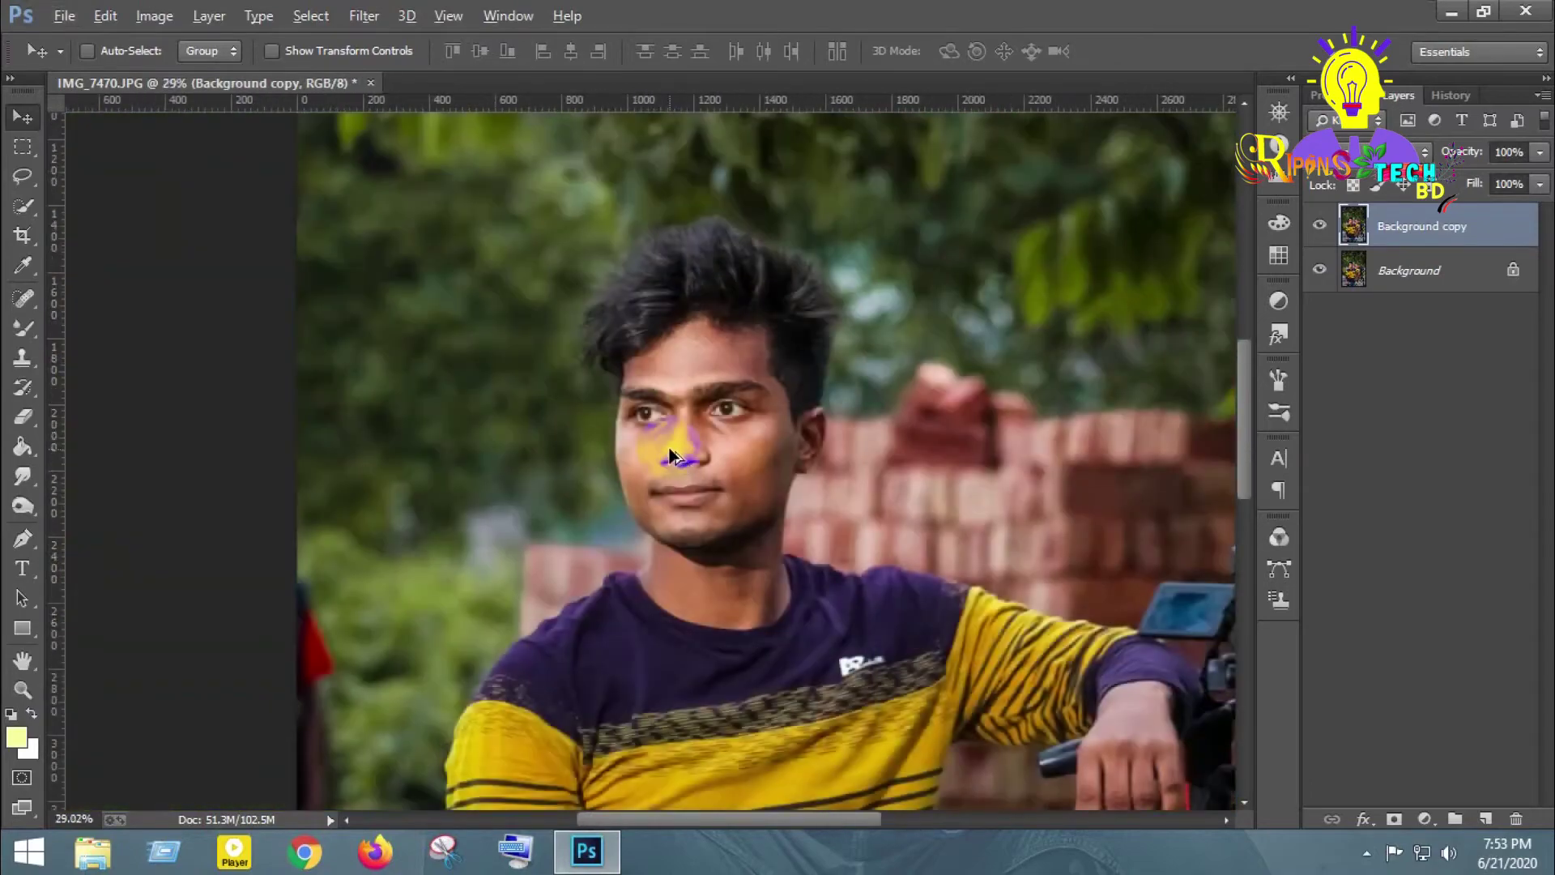
{"action": "scroll", "coordinate": [660, 433], "scroll_direction": "up", "scroll_amount": 1}
{"action": "scroll", "coordinate": [669, 444], "scroll_direction": "up", "scroll_amount": 1}
{"action": "scroll", "coordinate": [697, 429], "scroll_direction": "up", "scroll_amount": 1}
{"action": "scroll", "coordinate": [697, 427], "scroll_direction": "up", "scroll_amount": 1}
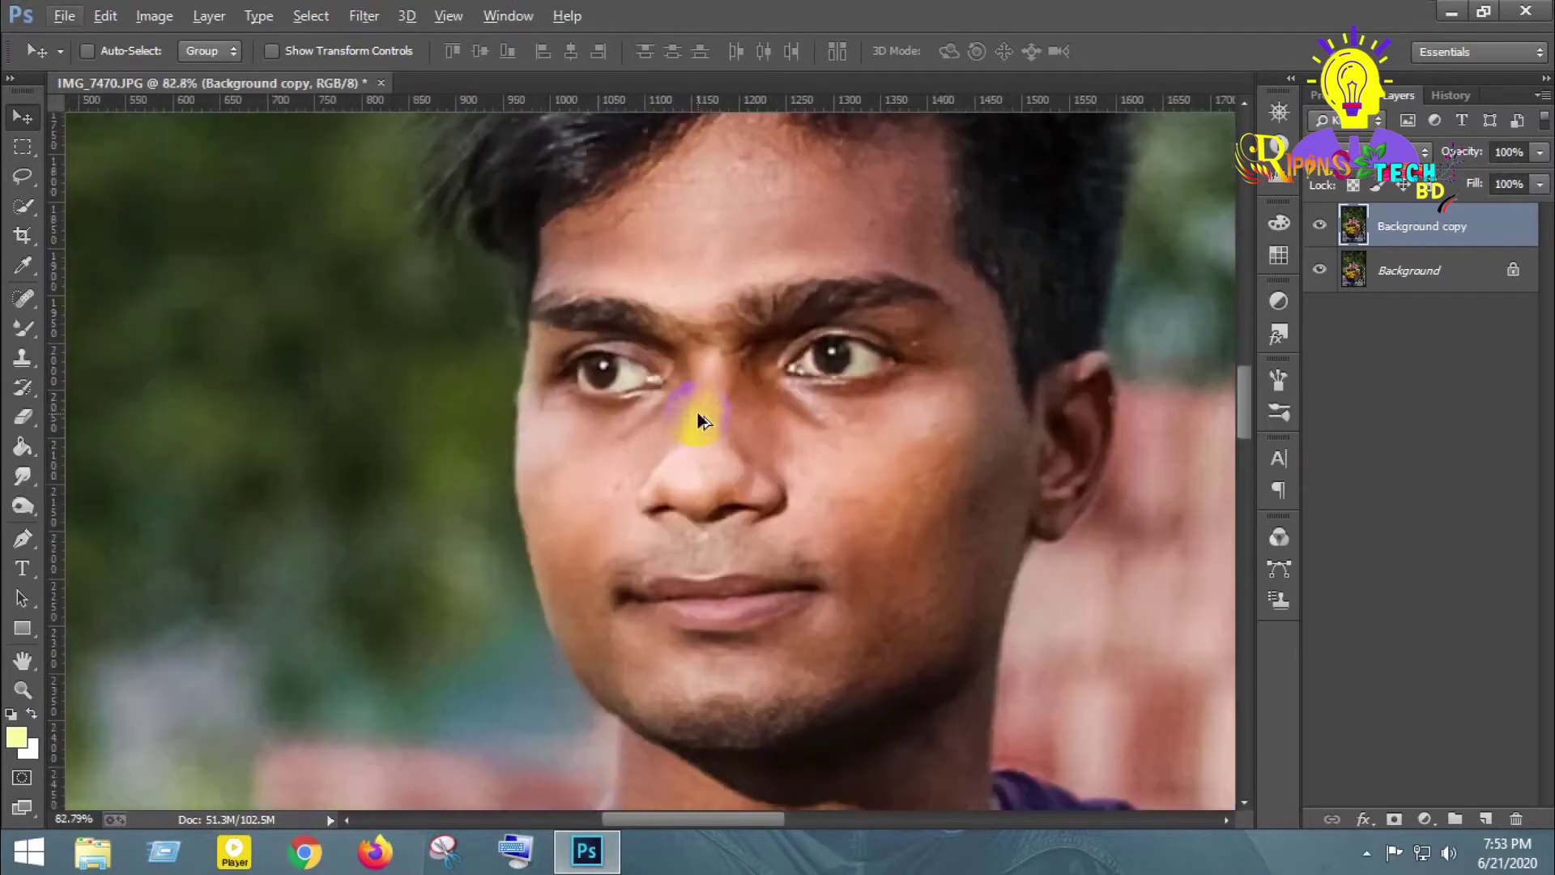
{"action": "scroll", "coordinate": [693, 421], "scroll_direction": "up", "scroll_amount": 1}
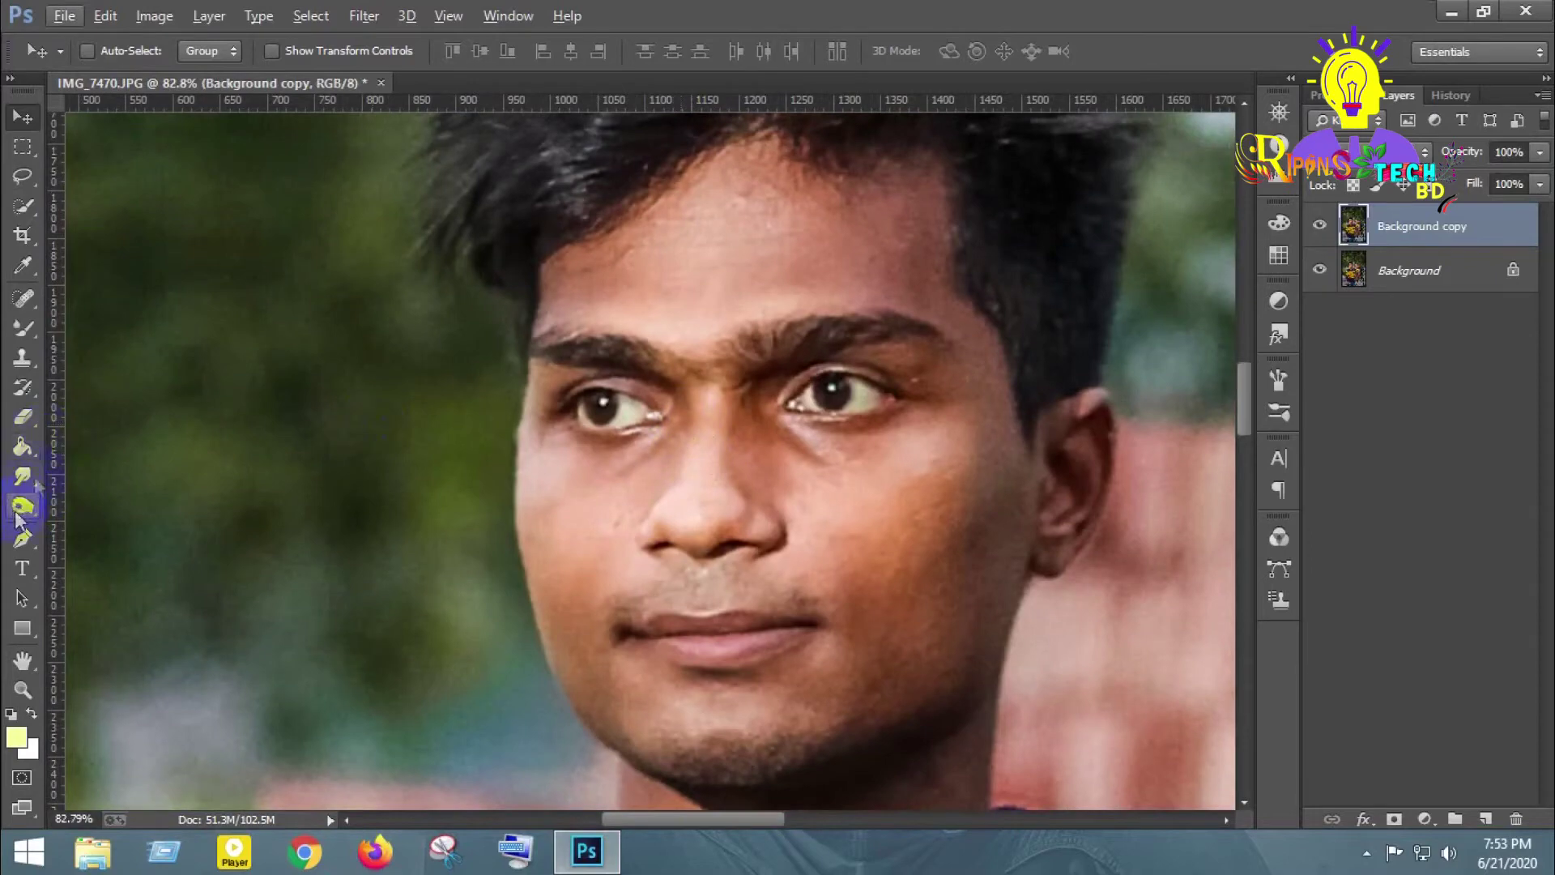
Select the Smudge tool, enlarge the brush to 100, and bring up the brush presets
{"action": "left_click", "coordinate": [104, 465]}
{"action": "key", "text": "bracketright"}
{"action": "key", "text": "bracketright"}
{"action": "key", "text": "bracketright"}
{"action": "key", "text": "bracketright"}
{"action": "key", "text": "bracketright"}
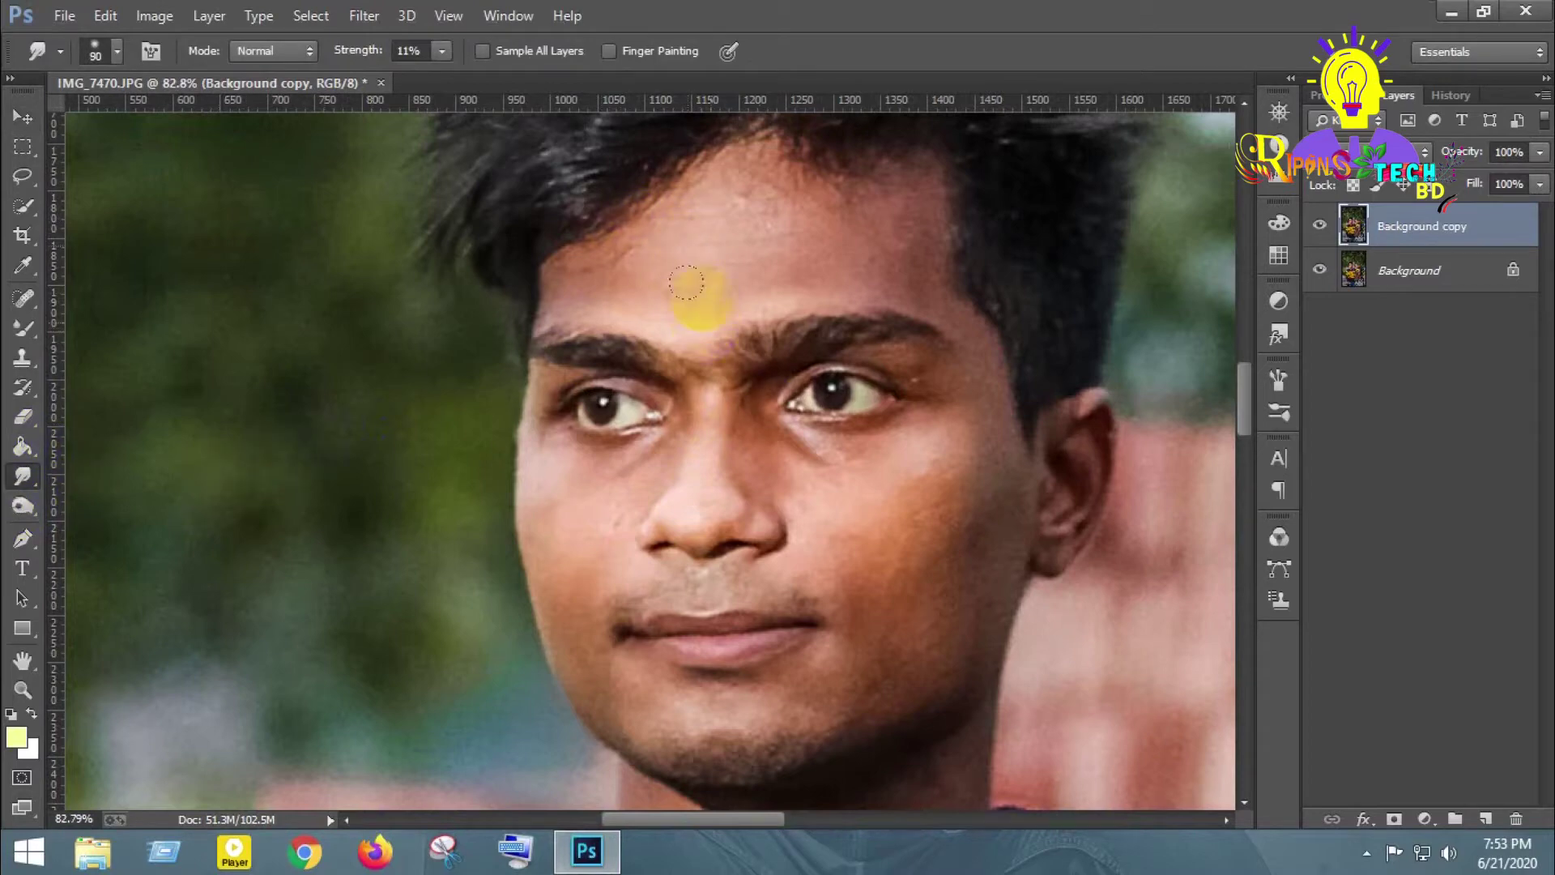
{"action": "key", "text": "bracketright"}
{"action": "key", "text": "bracketright"}
{"action": "right_click", "coordinate": [681, 280]}
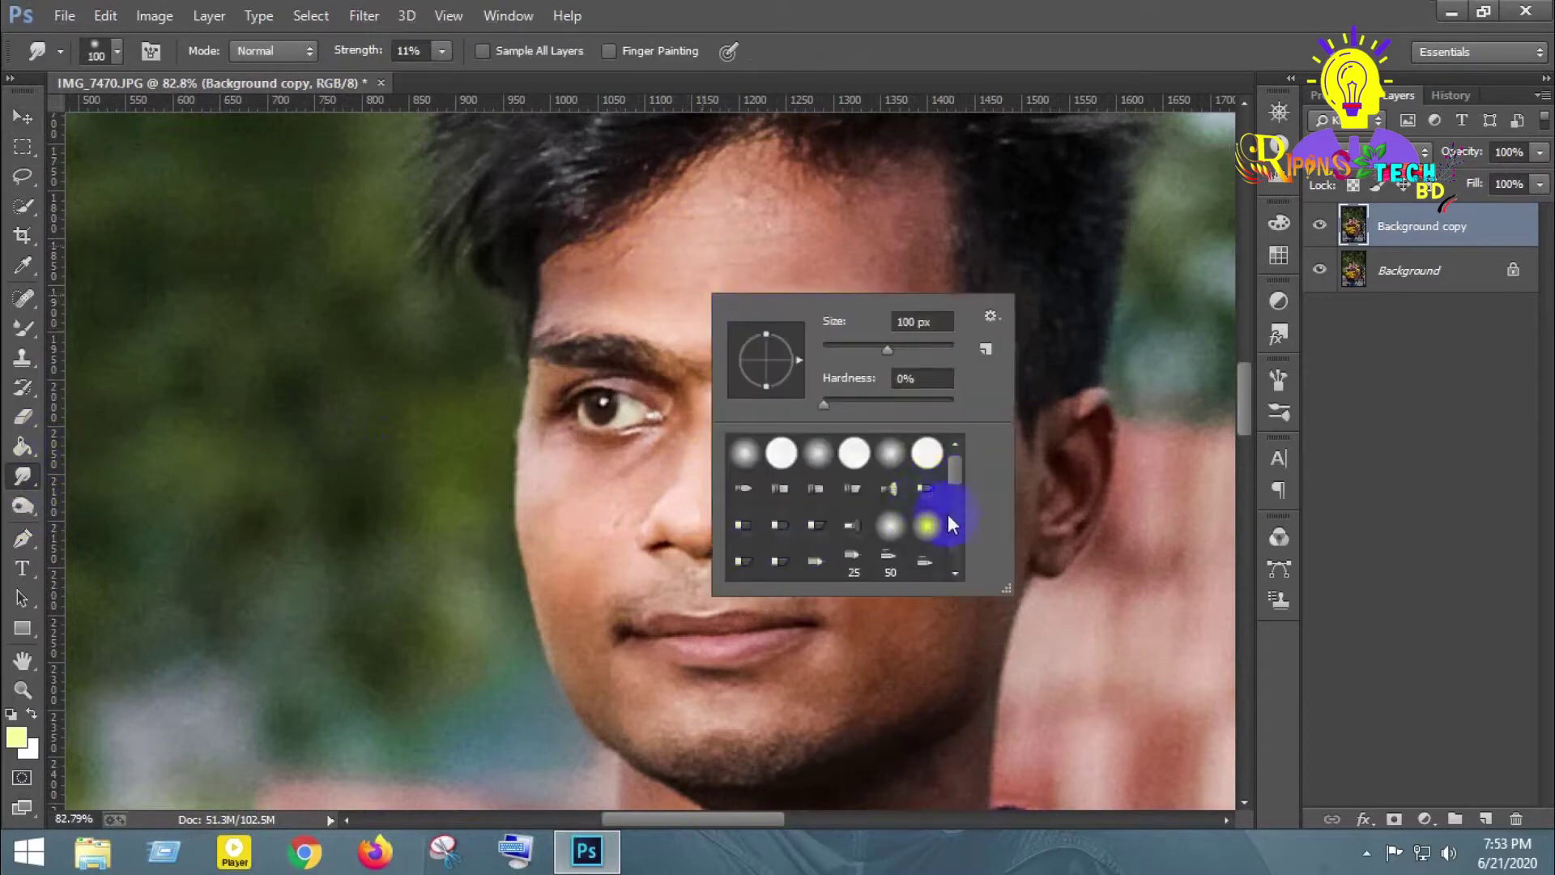
{"action": "left_click_drag", "start_coordinate": [953, 486], "coordinate": [953, 556]}
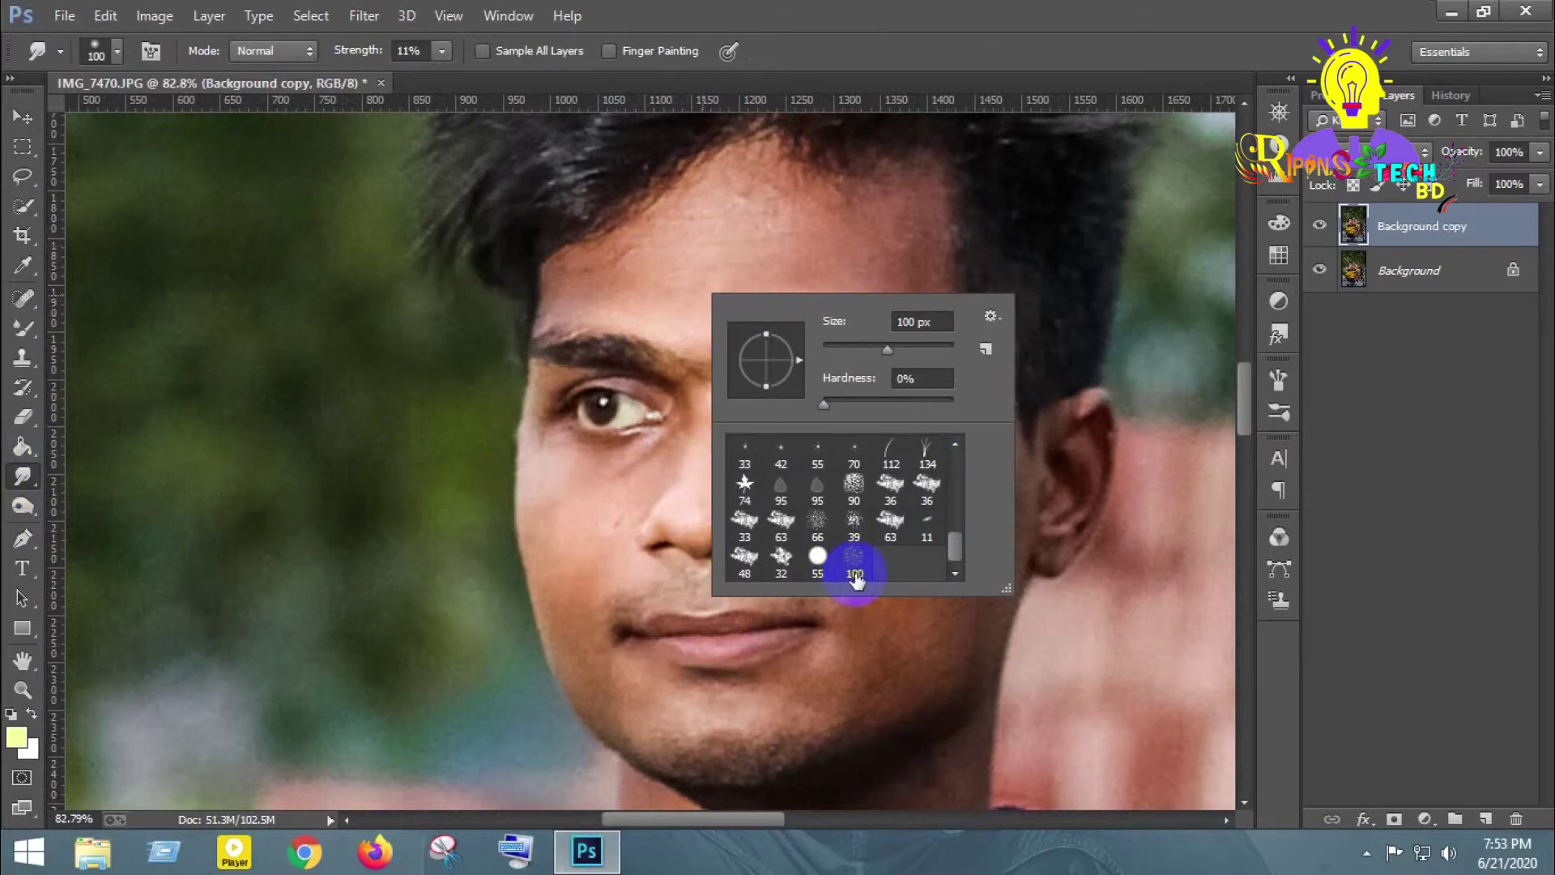
Load Smooth Skin Smudge Brush.abr and pick its 104 px brush
{"action": "left_click", "coordinate": [989, 316]}
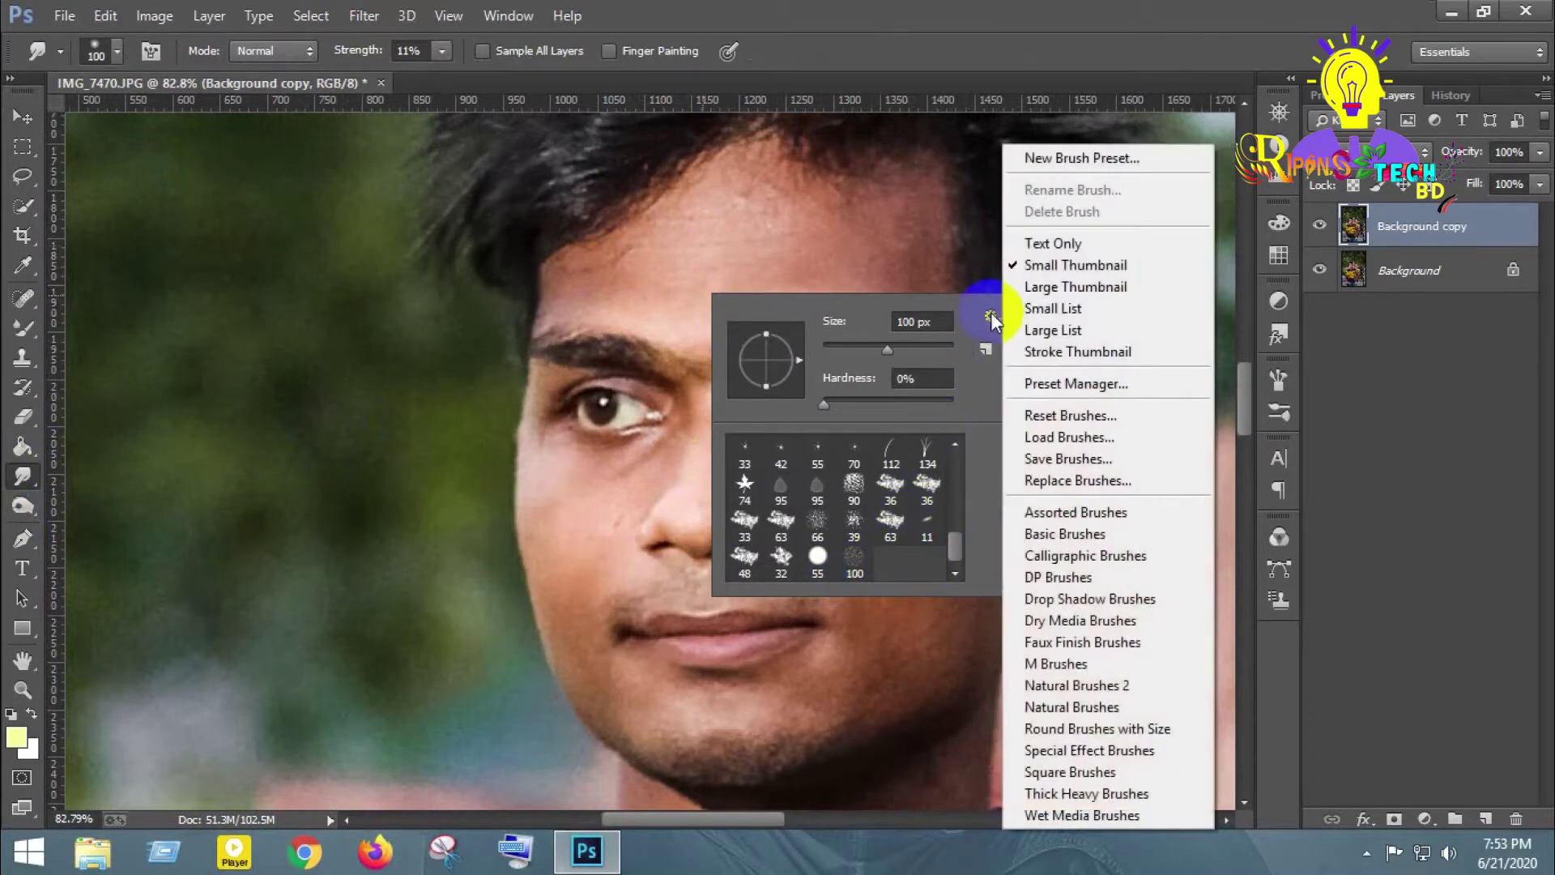
{"action": "left_click", "coordinate": [1067, 442]}
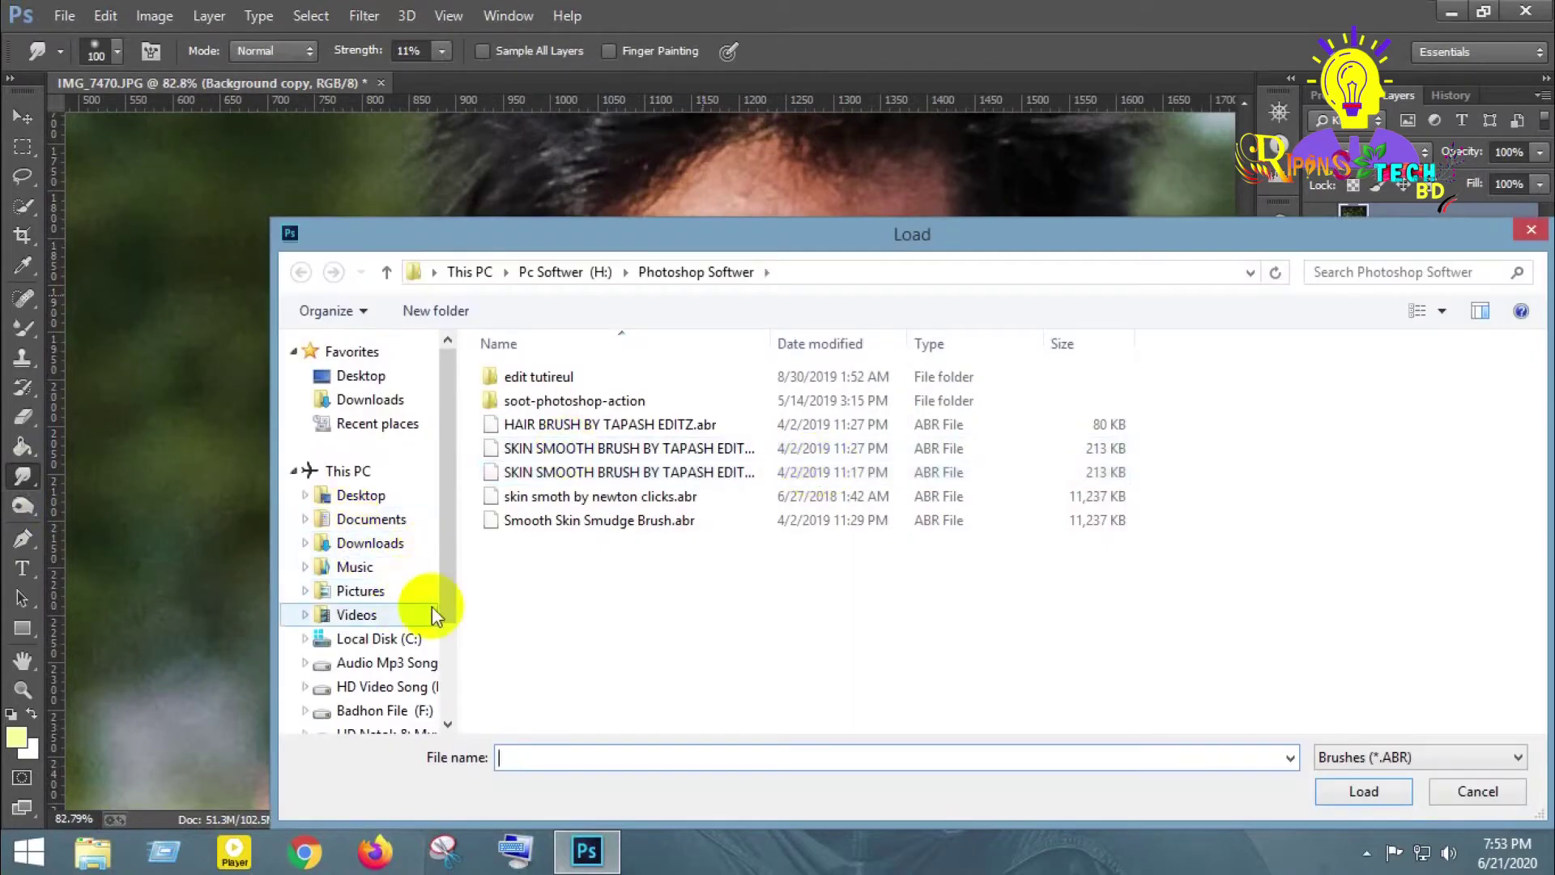
{"action": "double_click", "coordinate": [570, 526]}
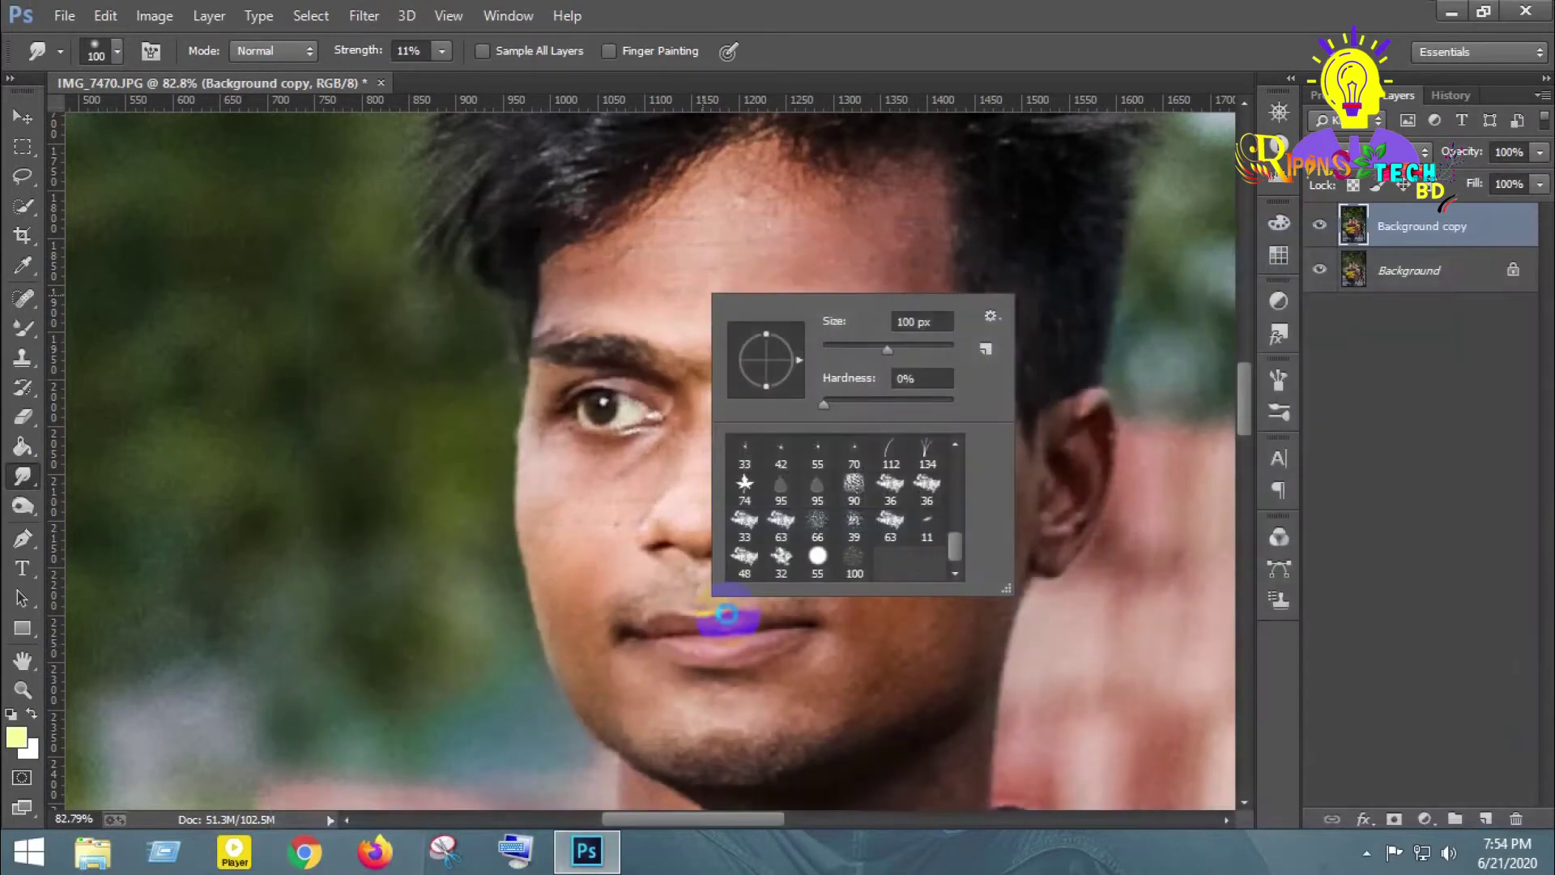
{"action": "double_click", "coordinate": [890, 557]}
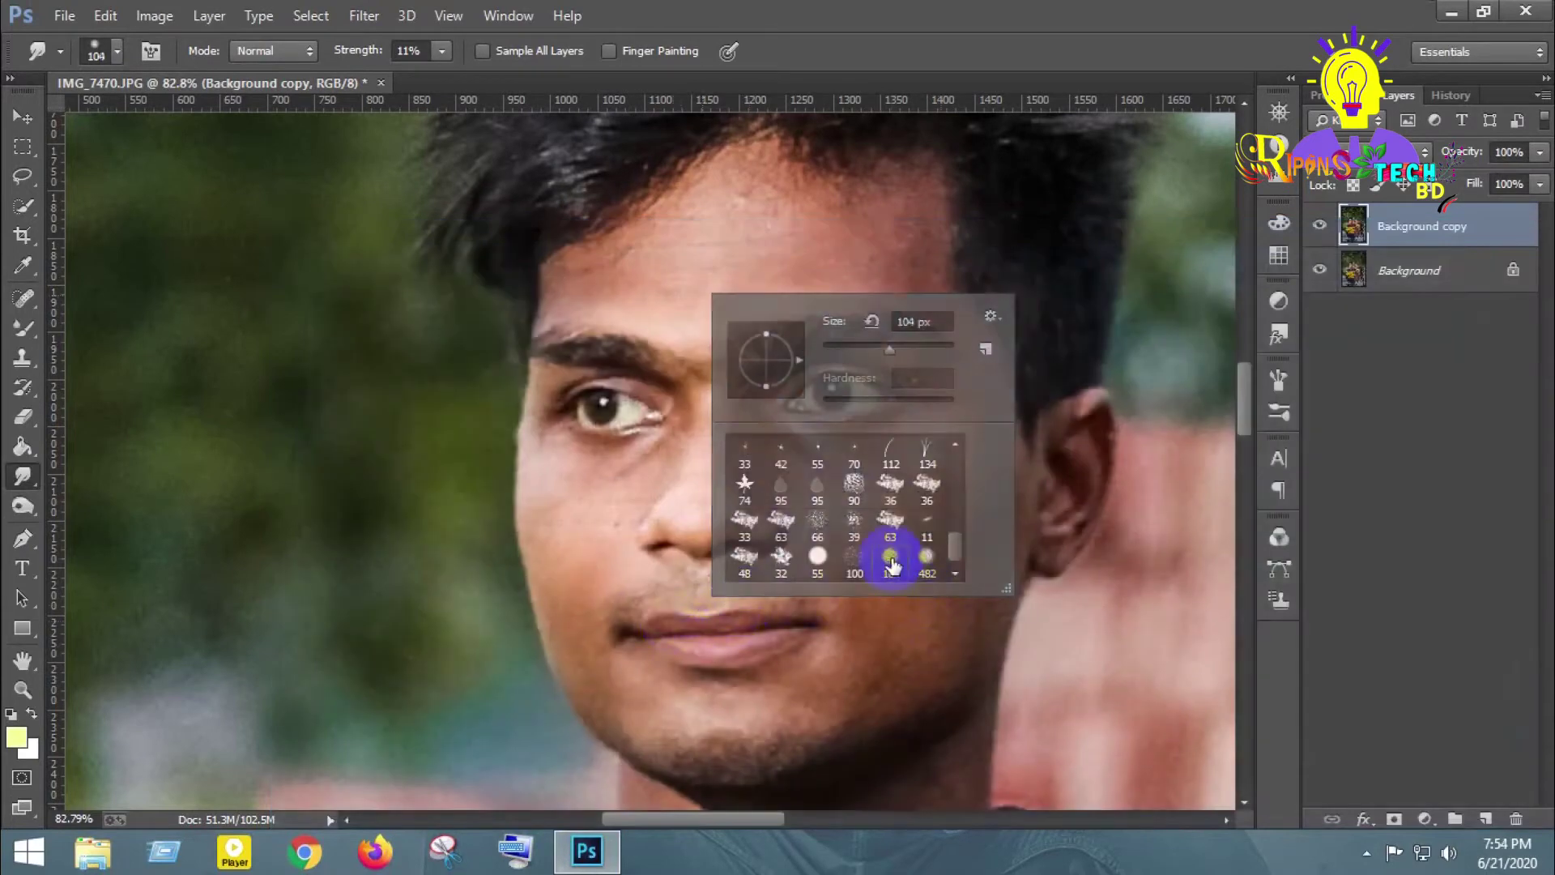
Smudge the skin from between the brows up across the whole forehead
{"action": "left_click_drag", "start_coordinate": [713, 440], "coordinate": [702, 291]}
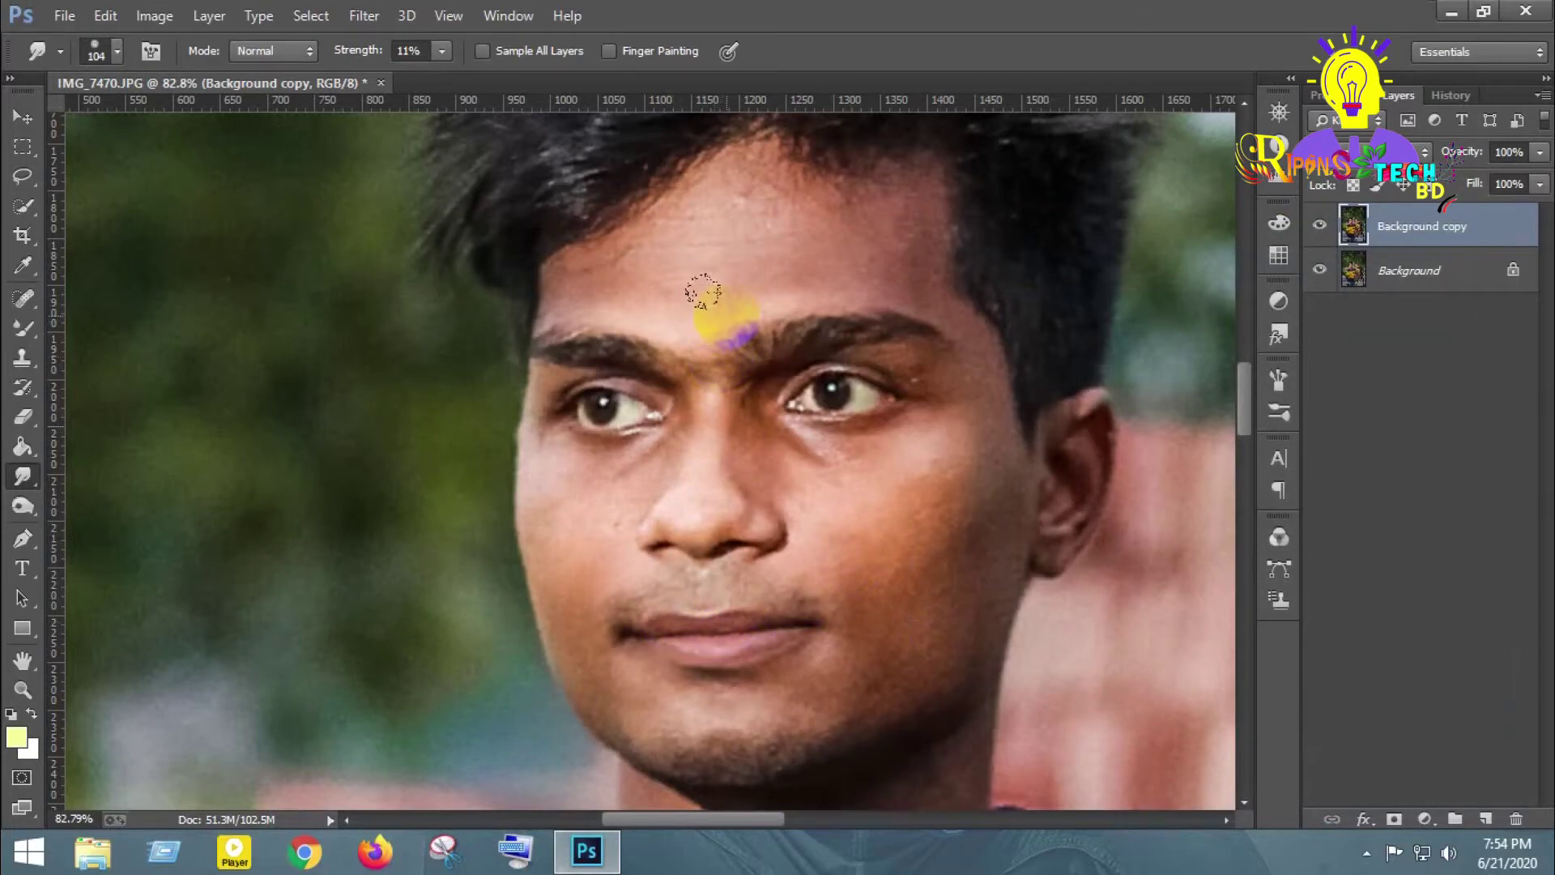
{"action": "left_click_drag", "start_coordinate": [701, 292], "coordinate": [695, 222]}
{"action": "left_click_drag", "start_coordinate": [745, 180], "coordinate": [770, 187]}
{"action": "left_click_drag", "start_coordinate": [884, 184], "coordinate": [844, 253]}
{"action": "mouse_move", "coordinate": [784, 210]}
{"action": "left_mouse_down"}
{"action": "mouse_move", "coordinate": [705, 236]}
{"action": "mouse_move", "coordinate": [723, 162]}
{"action": "left_mouse_up"}
{"action": "left_click_drag", "start_coordinate": [869, 217], "coordinate": [848, 206]}
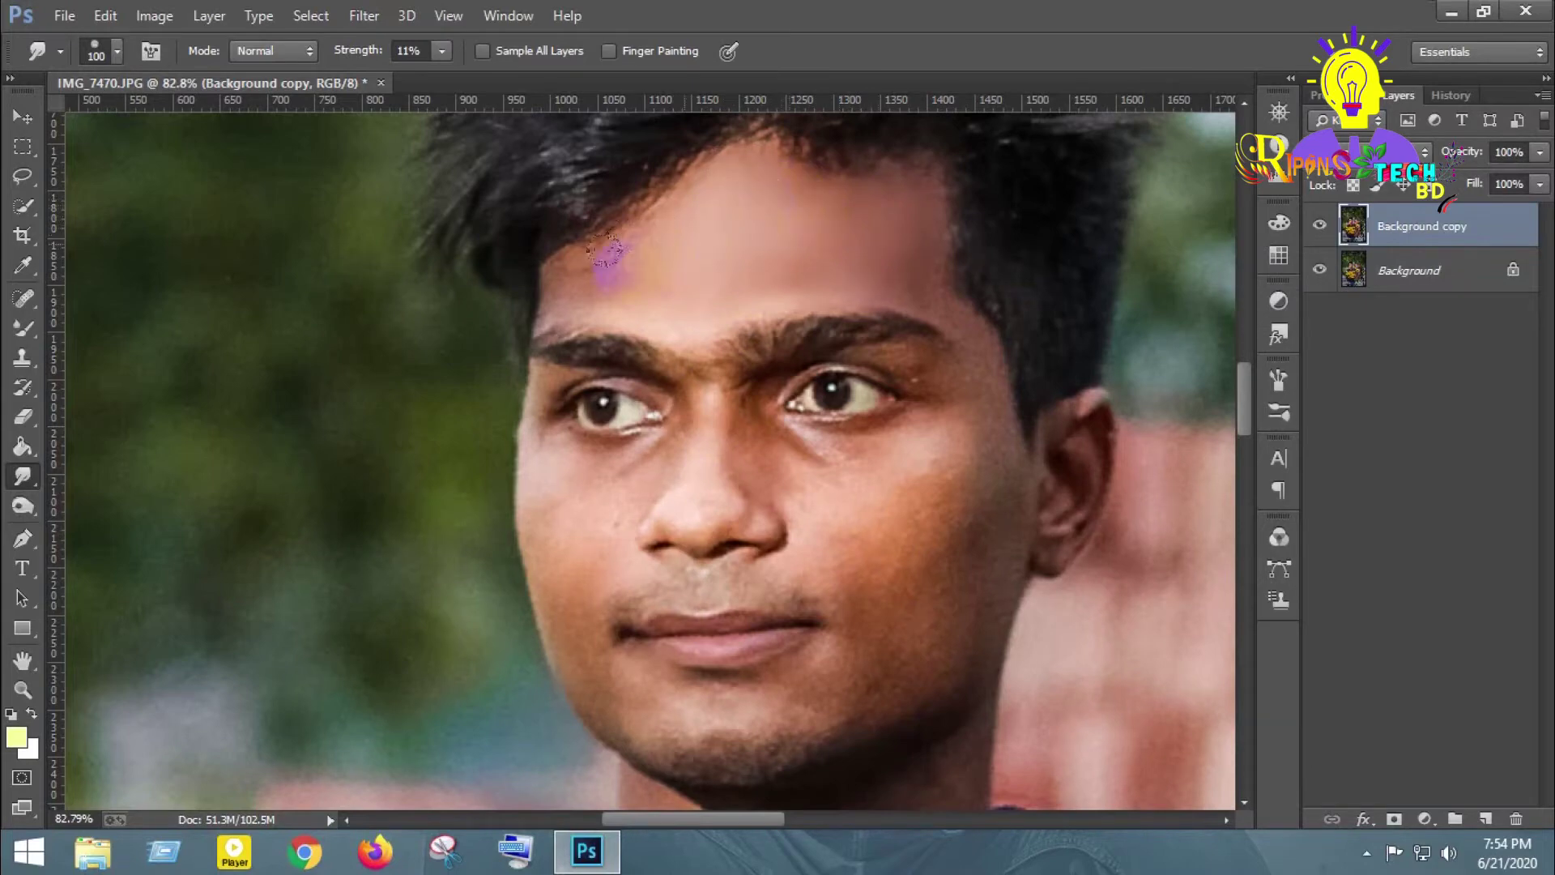
Smooth the hairline, left temple and cheek, resizing the brush between 50 and 100
{"action": "left_click_drag", "start_coordinate": [555, 269], "coordinate": [633, 244]}
{"action": "mouse_move", "coordinate": [569, 269]}
{"action": "left_mouse_down"}
{"action": "mouse_move", "coordinate": [803, 197]}
{"action": "mouse_move", "coordinate": [830, 233]}
{"action": "mouse_move", "coordinate": [958, 305]}
{"action": "mouse_move", "coordinate": [926, 226]}
{"action": "mouse_move", "coordinate": [920, 260]}
{"action": "mouse_move", "coordinate": [866, 275]}
{"action": "mouse_move", "coordinate": [976, 342]}
{"action": "mouse_move", "coordinate": [944, 315]}
{"action": "mouse_move", "coordinate": [982, 372]}
{"action": "mouse_move", "coordinate": [937, 304]}
{"action": "mouse_move", "coordinate": [916, 208]}
{"action": "mouse_move", "coordinate": [836, 282]}
{"action": "left_mouse_up"}
{"action": "key", "text": "bracketleft"}
{"action": "key", "text": "bracketleft"}
{"action": "key", "text": "bracketleft"}
{"action": "key", "text": "bracketleft"}
{"action": "key", "text": "bracketleft"}
{"action": "scroll", "coordinate": [954, 324], "scroll_direction": "down", "scroll_amount": 3}
{"action": "key", "text": "bracketright"}
{"action": "key", "text": "bracketright"}
{"action": "key", "text": "bracketright"}
{"action": "mouse_move", "coordinate": [841, 395]}
{"action": "left_mouse_down"}
{"action": "mouse_move", "coordinate": [922, 283]}
{"action": "mouse_move", "coordinate": [964, 298]}
{"action": "mouse_move", "coordinate": [942, 440]}
{"action": "mouse_move", "coordinate": [891, 395]}
{"action": "mouse_move", "coordinate": [902, 329]}
{"action": "mouse_move", "coordinate": [817, 299]}
{"action": "mouse_move", "coordinate": [826, 372]}
{"action": "mouse_move", "coordinate": [809, 381]}
{"action": "mouse_move", "coordinate": [843, 375]}
{"action": "mouse_move", "coordinate": [888, 430]}
{"action": "mouse_move", "coordinate": [860, 472]}
{"action": "mouse_move", "coordinate": [870, 413]}
{"action": "mouse_move", "coordinate": [808, 526]}
{"action": "mouse_move", "coordinate": [909, 499]}
{"action": "mouse_move", "coordinate": [828, 500]}
{"action": "mouse_move", "coordinate": [833, 410]}
{"action": "mouse_move", "coordinate": [770, 385]}
{"action": "mouse_move", "coordinate": [794, 403]}
{"action": "mouse_move", "coordinate": [797, 357]}
{"action": "mouse_move", "coordinate": [749, 299]}
{"action": "mouse_move", "coordinate": [756, 250]}
{"action": "mouse_move", "coordinate": [721, 236]}
{"action": "mouse_move", "coordinate": [737, 314]}
{"action": "mouse_move", "coordinate": [711, 375]}
{"action": "left_mouse_up"}
{"action": "key", "text": "bracketright"}
{"action": "key", "text": "bracketleft"}
{"action": "key", "text": "bracketleft"}
{"action": "key", "text": "bracketleft"}
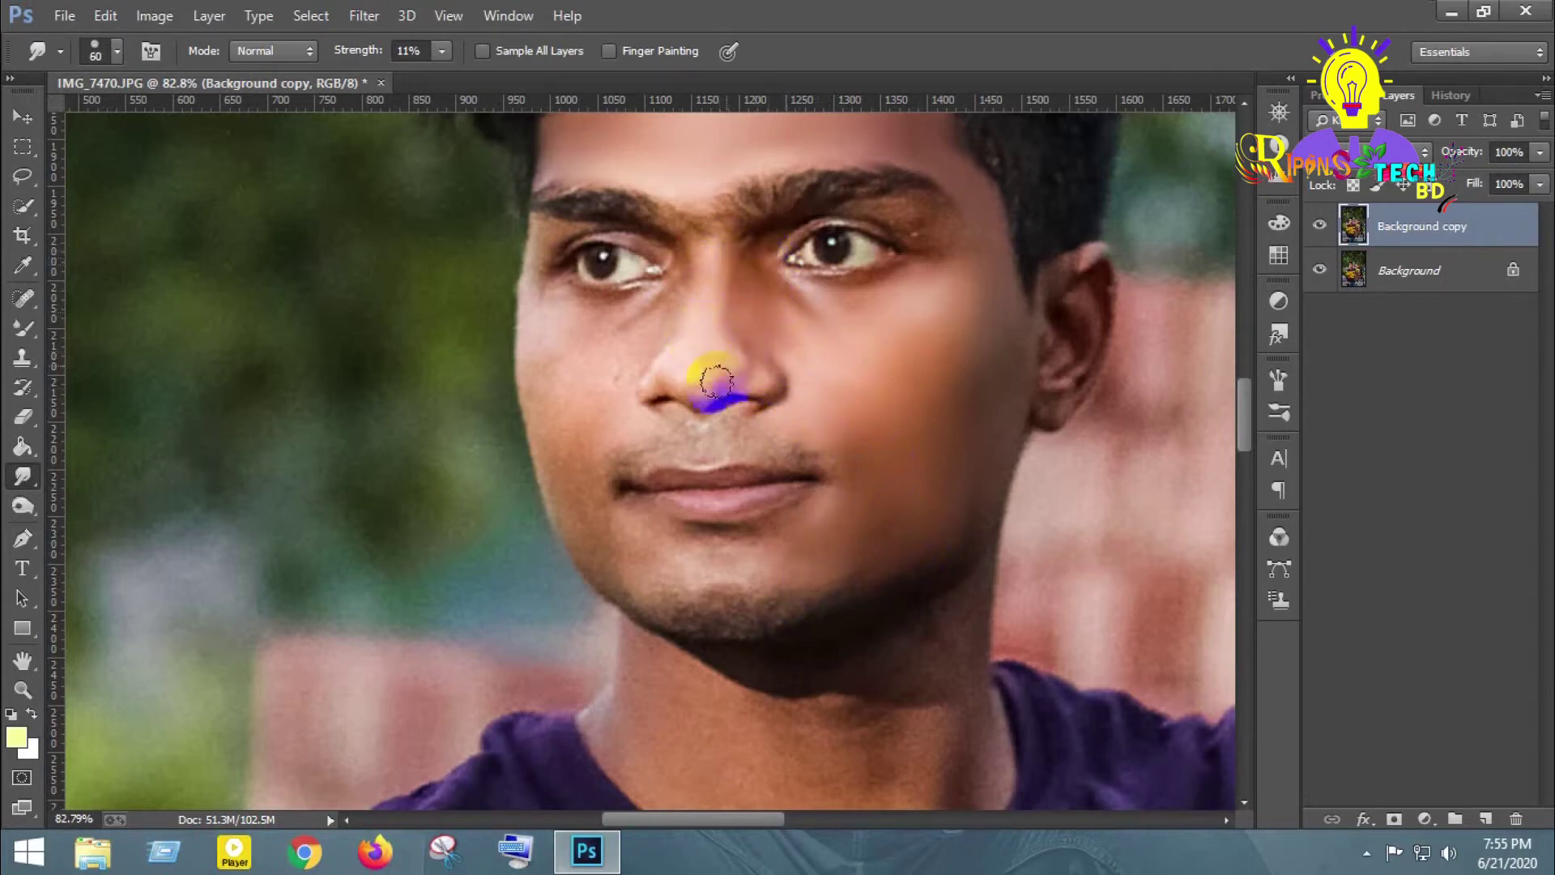
Smudge the skin beside the nose, upper lip, cheek, mouth corner and eyebrow at 50-70 px
{"action": "left_click_drag", "start_coordinate": [694, 254], "coordinate": [687, 278]}
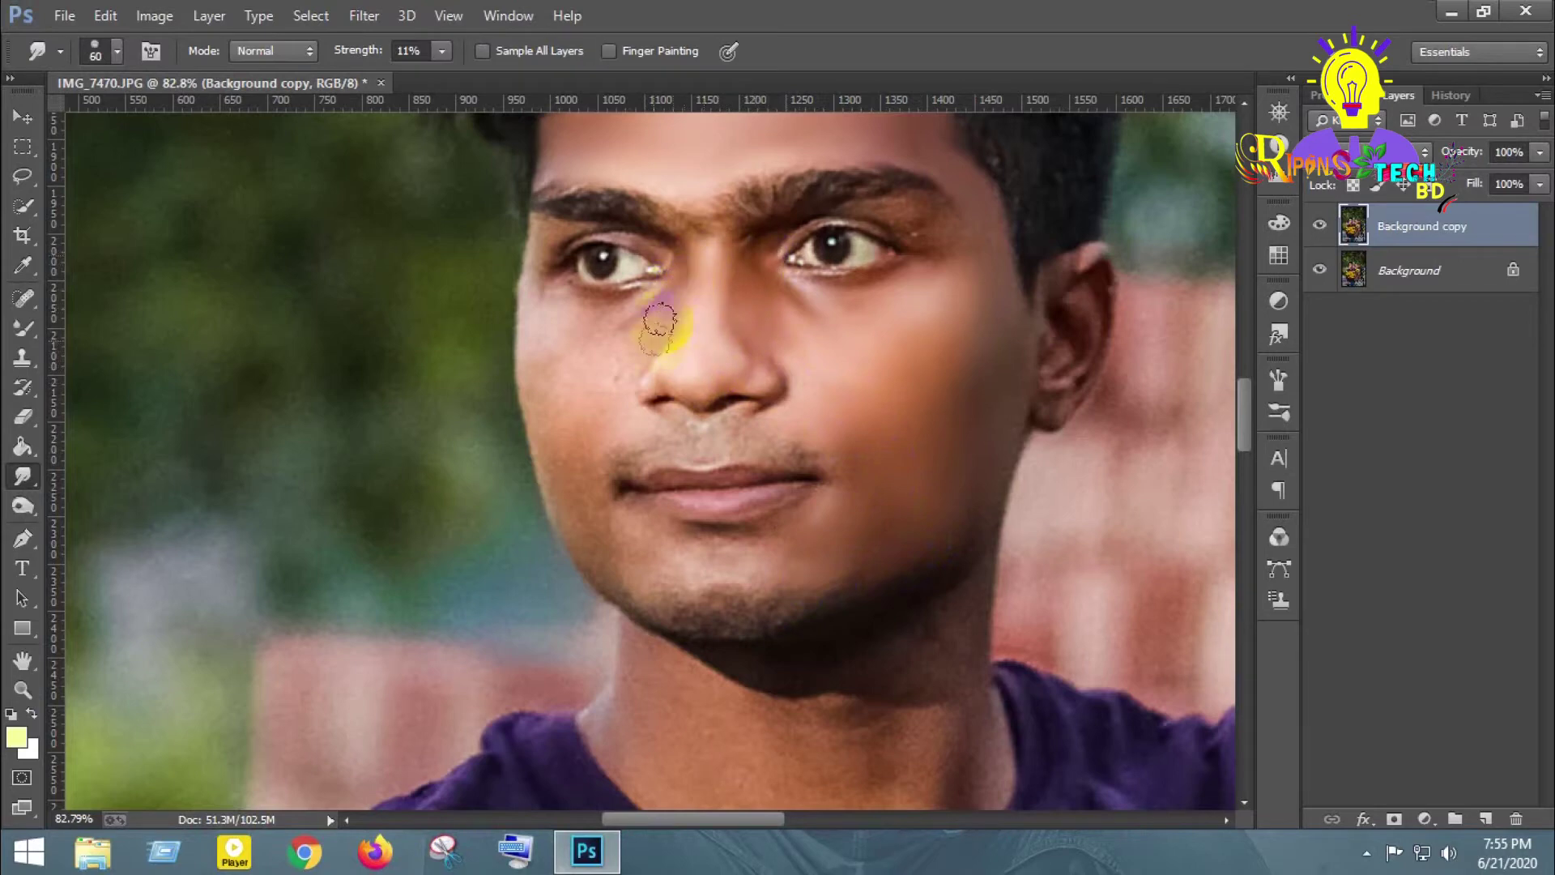
{"action": "mouse_move", "coordinate": [618, 368]}
{"action": "left_mouse_down"}
{"action": "mouse_move", "coordinate": [617, 420]}
{"action": "mouse_move", "coordinate": [625, 324]}
{"action": "left_mouse_up"}
{"action": "left_click_drag", "start_coordinate": [599, 382], "coordinate": [589, 313]}
{"action": "key", "text": "bracketright"}
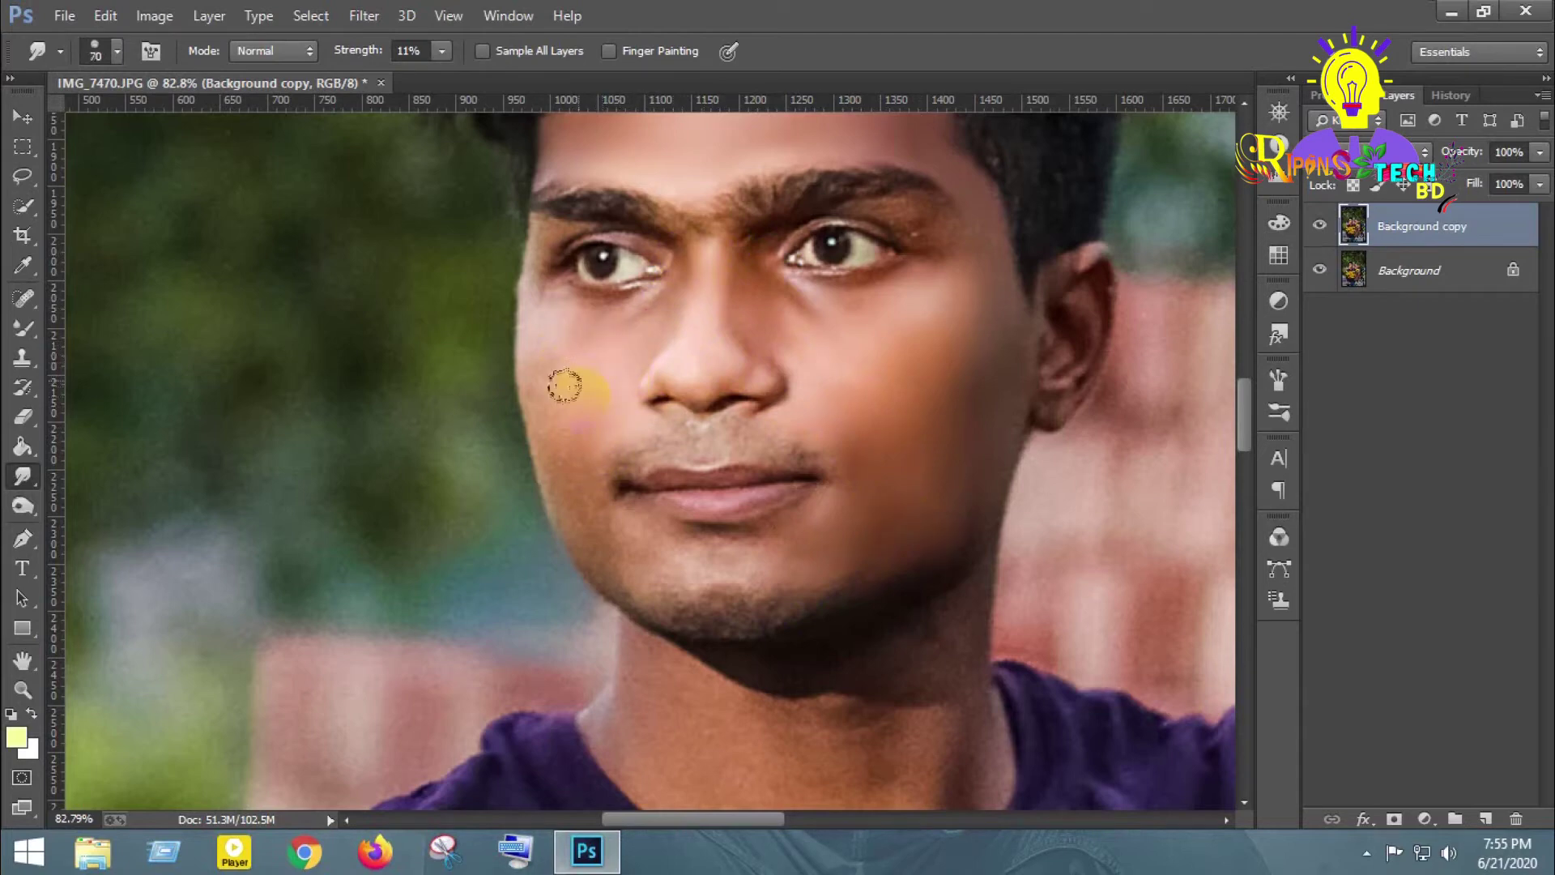
{"action": "mouse_move", "coordinate": [544, 329]}
{"action": "left_mouse_down"}
{"action": "mouse_move", "coordinate": [534, 412]}
{"action": "mouse_move", "coordinate": [573, 503]}
{"action": "left_mouse_up"}
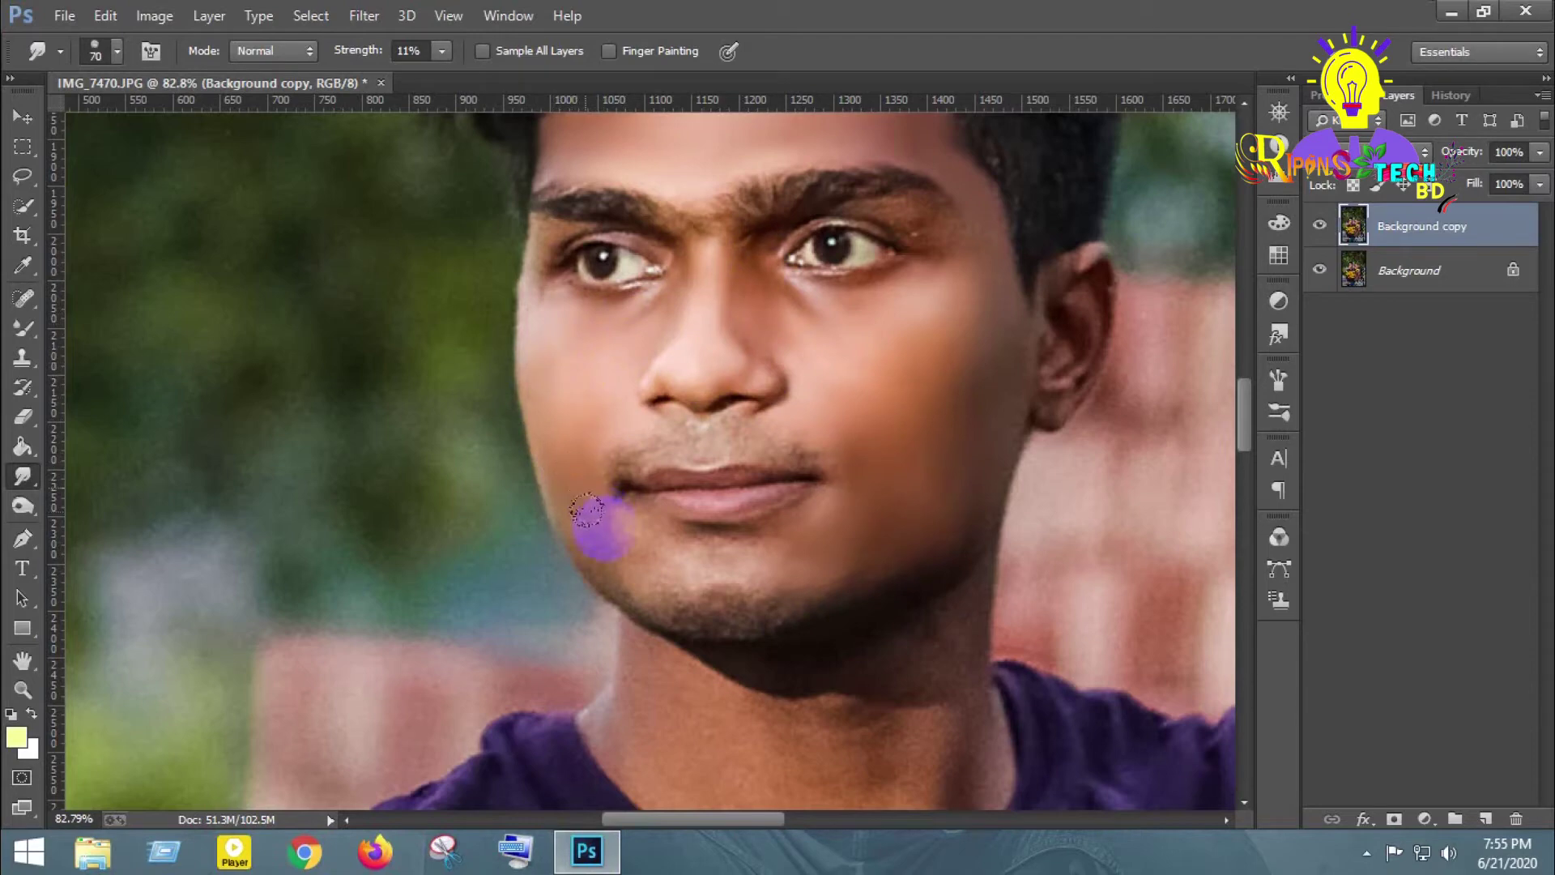
{"action": "left_click_drag", "start_coordinate": [572, 503], "coordinate": [556, 454]}
{"action": "left_click_drag", "start_coordinate": [583, 399], "coordinate": [548, 428]}
{"action": "key", "text": "bracketleft"}
{"action": "key", "text": "bracketleft"}
{"action": "mouse_move", "coordinate": [627, 243]}
{"action": "left_mouse_down"}
{"action": "mouse_move", "coordinate": [663, 236]}
{"action": "mouse_move", "coordinate": [586, 220]}
{"action": "mouse_move", "coordinate": [538, 250]}
{"action": "mouse_move", "coordinate": [527, 295]}
{"action": "mouse_move", "coordinate": [556, 243]}
{"action": "mouse_move", "coordinate": [660, 253]}
{"action": "left_mouse_up"}
Soften the outer eye corner and the face edge beside the ear with a 60-70 px brush
{"action": "key", "text": "bracketright"}
{"action": "key", "text": "bracketright"}
{"action": "scroll", "coordinate": [791, 340], "scroll_direction": "down", "scroll_amount": 1}
{"action": "mouse_move", "coordinate": [850, 371]}
{"action": "left_mouse_down"}
{"action": "mouse_move", "coordinate": [871, 392]}
{"action": "mouse_move", "coordinate": [738, 289]}
{"action": "mouse_move", "coordinate": [749, 327]}
{"action": "mouse_move", "coordinate": [694, 330]}
{"action": "mouse_move", "coordinate": [684, 316]}
{"action": "mouse_move", "coordinate": [727, 273]}
{"action": "mouse_move", "coordinate": [730, 221]}
{"action": "left_mouse_up"}
{"action": "key", "text": "bracketleft"}
{"action": "key", "text": "bracketleft"}
{"action": "key", "text": "bracketright"}
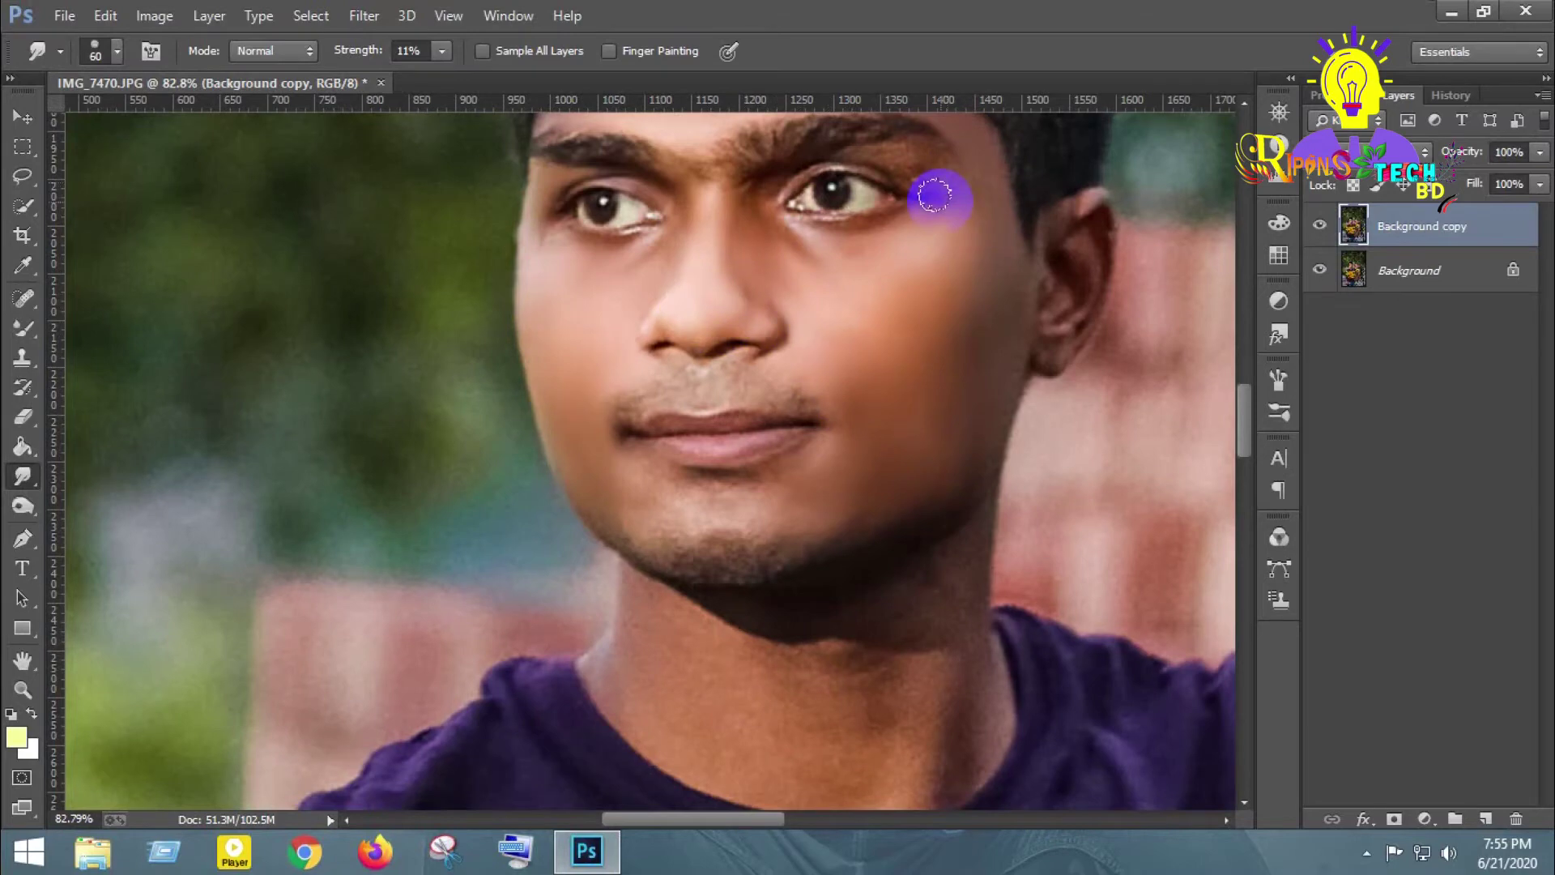
{"action": "left_click_drag", "start_coordinate": [920, 174], "coordinate": [909, 156]}
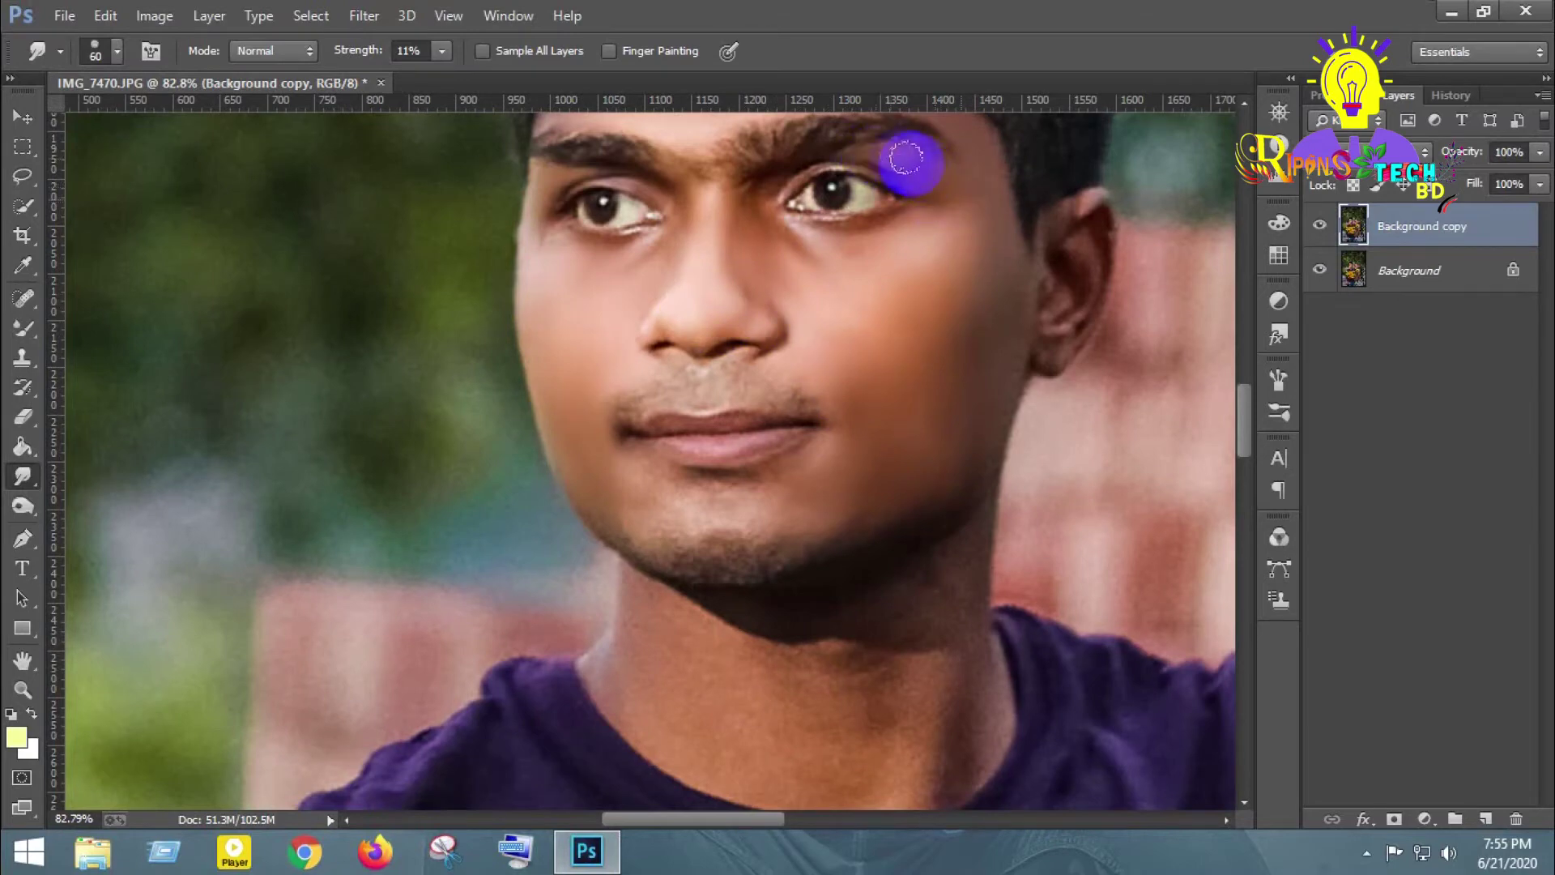
{"action": "left_click_drag", "start_coordinate": [1006, 271], "coordinate": [1085, 261]}
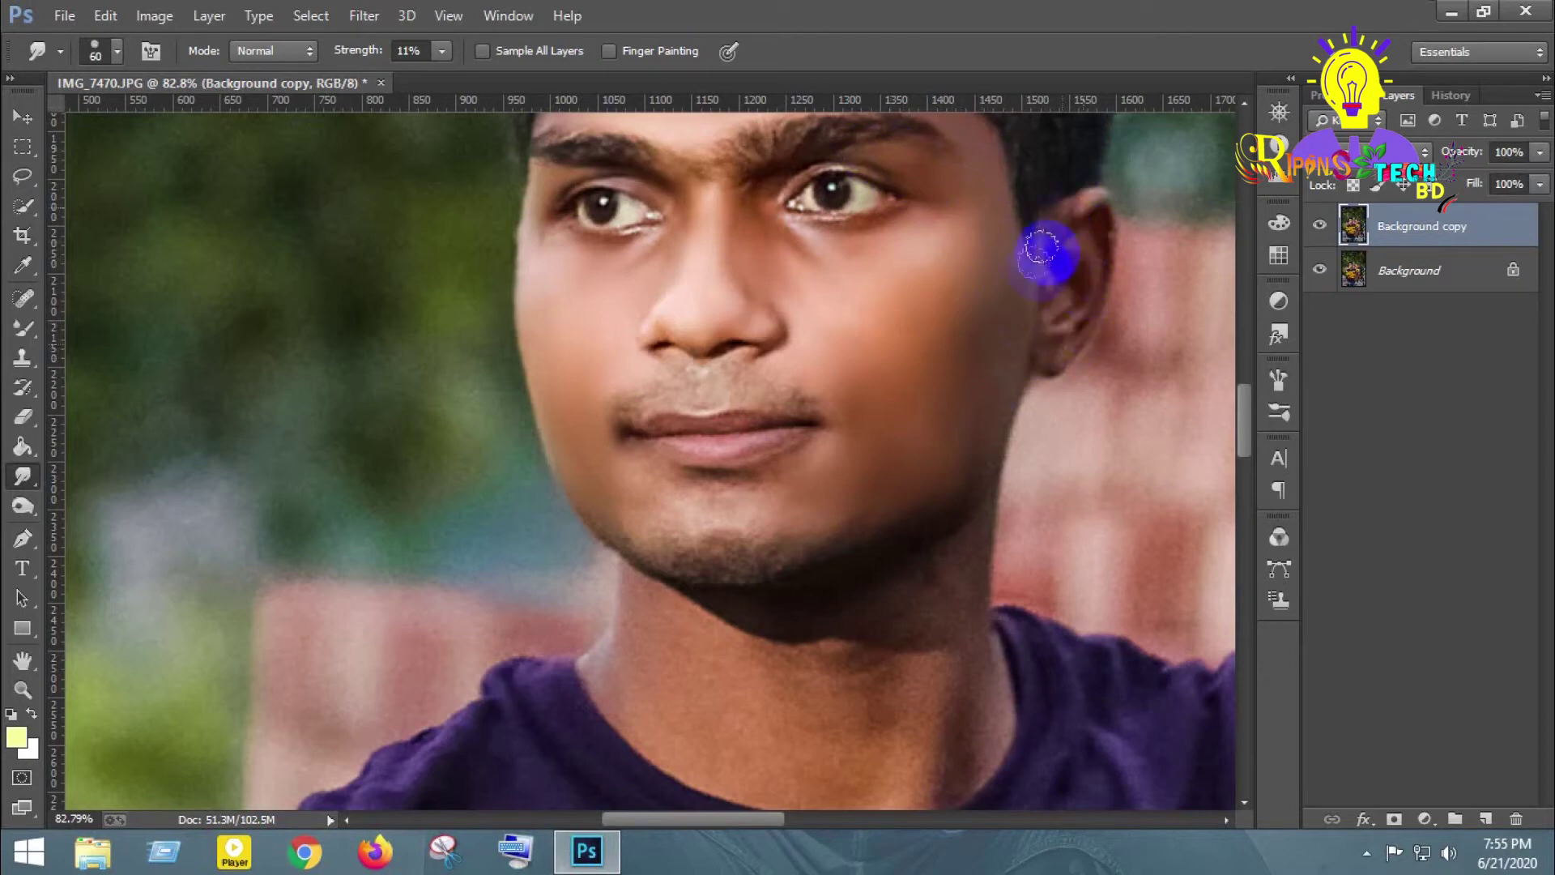
Smooth the chin, left cheek, neck and chin shadow, enlarging the brush to 125 px
{"action": "scroll", "coordinate": [997, 217], "scroll_direction": "down", "scroll_amount": 3}
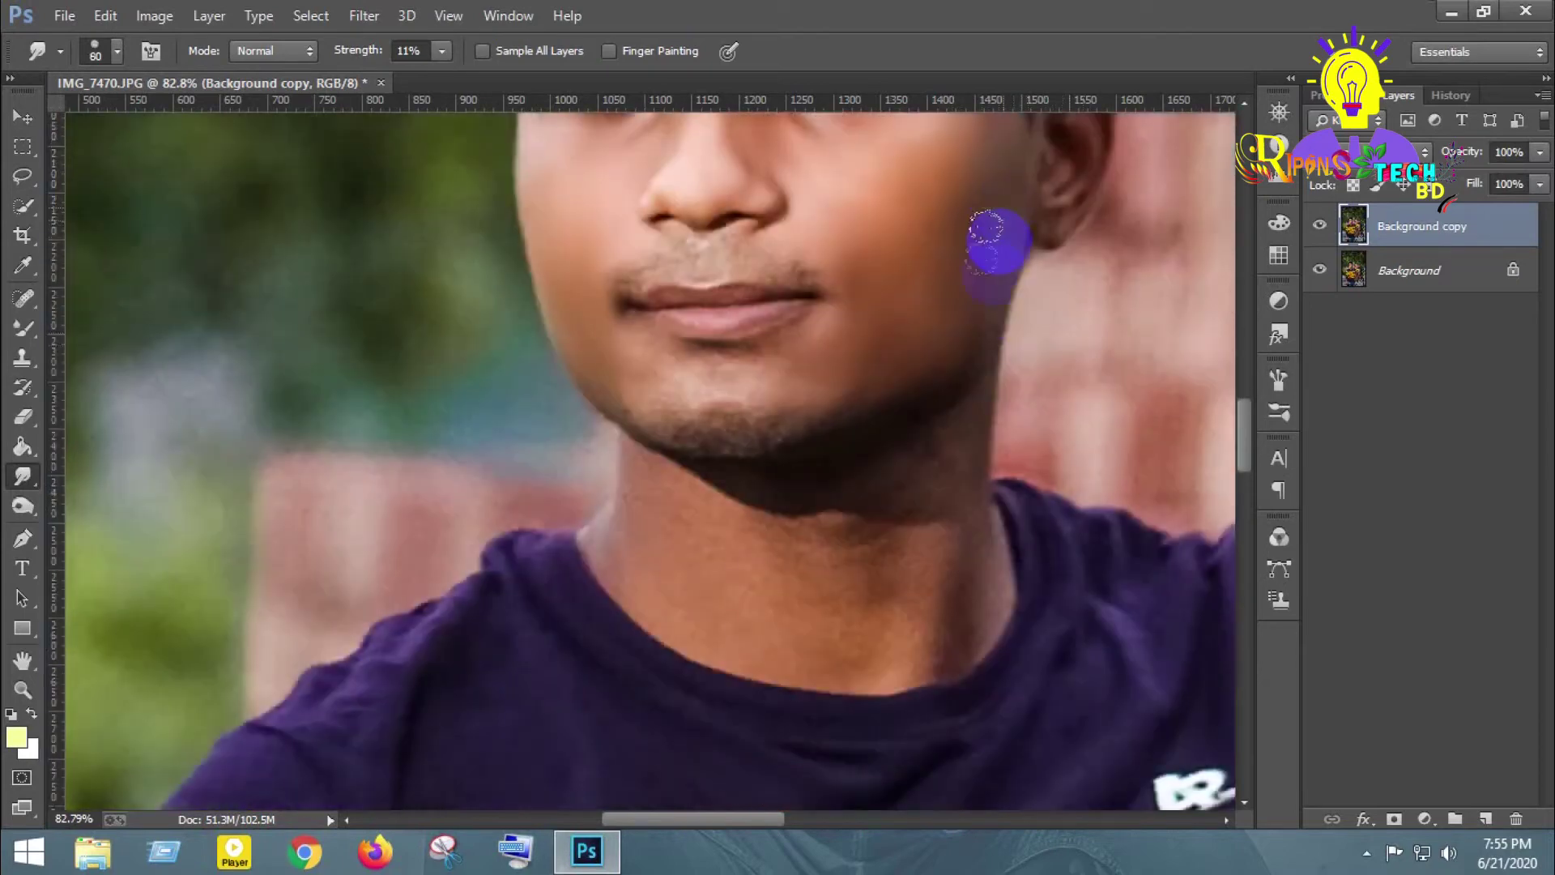
{"action": "left_click_drag", "start_coordinate": [798, 370], "coordinate": [647, 373]}
{"action": "key", "text": "bracketright"}
{"action": "key", "text": "bracketright"}
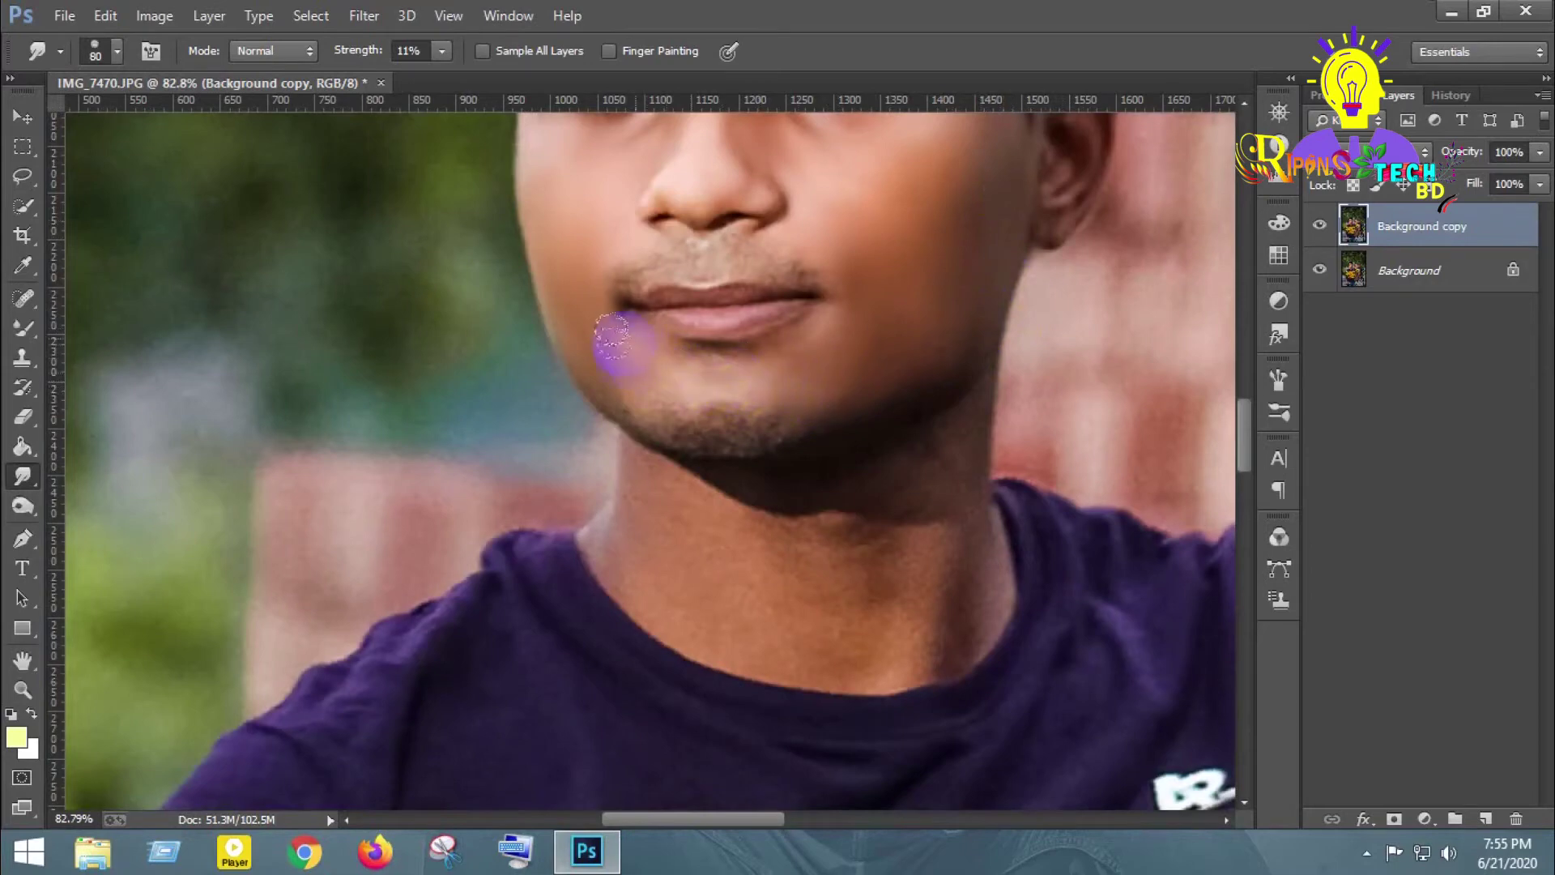
{"action": "left_click_drag", "start_coordinate": [742, 381], "coordinate": [551, 249]}
{"action": "scroll", "coordinate": [943, 361], "scroll_direction": "down", "scroll_amount": 3}
{"action": "key", "text": "bracketright"}
{"action": "key", "text": "bracketright"}
{"action": "scroll", "coordinate": [895, 230], "scroll_direction": "down", "scroll_amount": 2}
{"action": "key", "text": "bracketright"}
{"action": "mouse_move", "coordinate": [945, 279]}
{"action": "left_mouse_down"}
{"action": "mouse_move", "coordinate": [899, 333]}
{"action": "mouse_move", "coordinate": [851, 339]}
{"action": "mouse_move", "coordinate": [827, 280]}
{"action": "mouse_move", "coordinate": [800, 332]}
{"action": "mouse_move", "coordinate": [751, 356]}
{"action": "mouse_move", "coordinate": [619, 267]}
{"action": "mouse_move", "coordinate": [622, 207]}
{"action": "left_mouse_up"}
{"action": "mouse_move", "coordinate": [696, 260]}
{"action": "left_mouse_down"}
{"action": "mouse_move", "coordinate": [655, 194]}
{"action": "mouse_move", "coordinate": [804, 203]}
{"action": "mouse_move", "coordinate": [752, 211]}
{"action": "mouse_move", "coordinate": [846, 187]}
{"action": "mouse_move", "coordinate": [739, 310]}
{"action": "mouse_move", "coordinate": [612, 267]}
{"action": "mouse_move", "coordinate": [720, 334]}
{"action": "mouse_move", "coordinate": [887, 356]}
{"action": "mouse_move", "coordinate": [922, 325]}
{"action": "mouse_move", "coordinate": [887, 238]}
{"action": "mouse_move", "coordinate": [780, 217]}
{"action": "mouse_move", "coordinate": [711, 237]}
{"action": "left_mouse_up"}
{"action": "scroll", "coordinate": [753, 251], "scroll_direction": "down", "scroll_amount": 5}
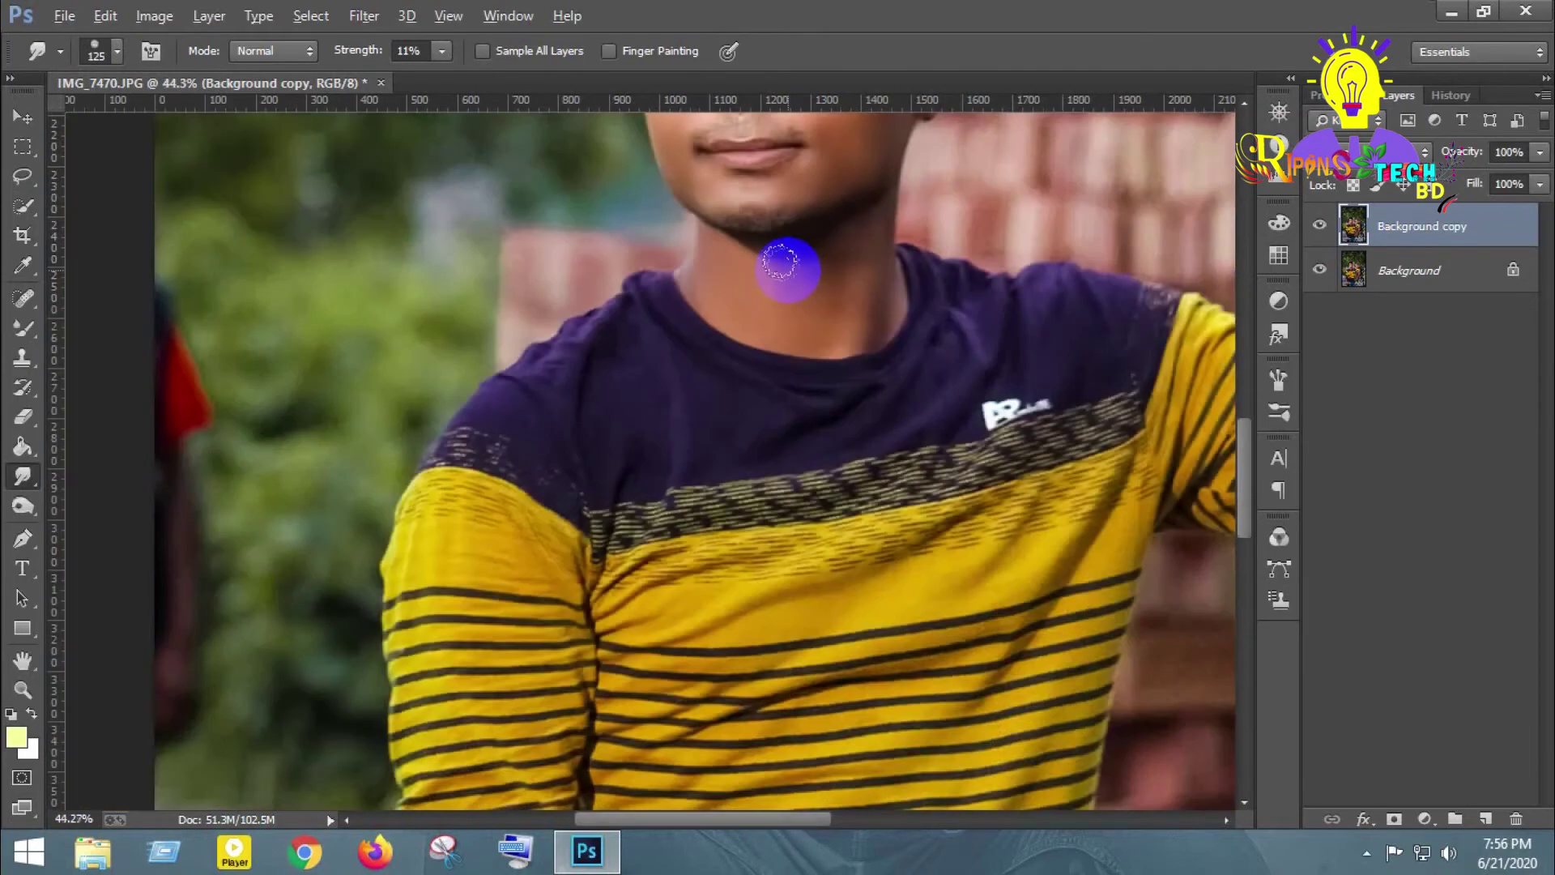
Smudge the back of the hand, knuckles and finger creases smooth
{"action": "scroll", "coordinate": [1012, 388], "scroll_direction": "down", "scroll_amount": 1}
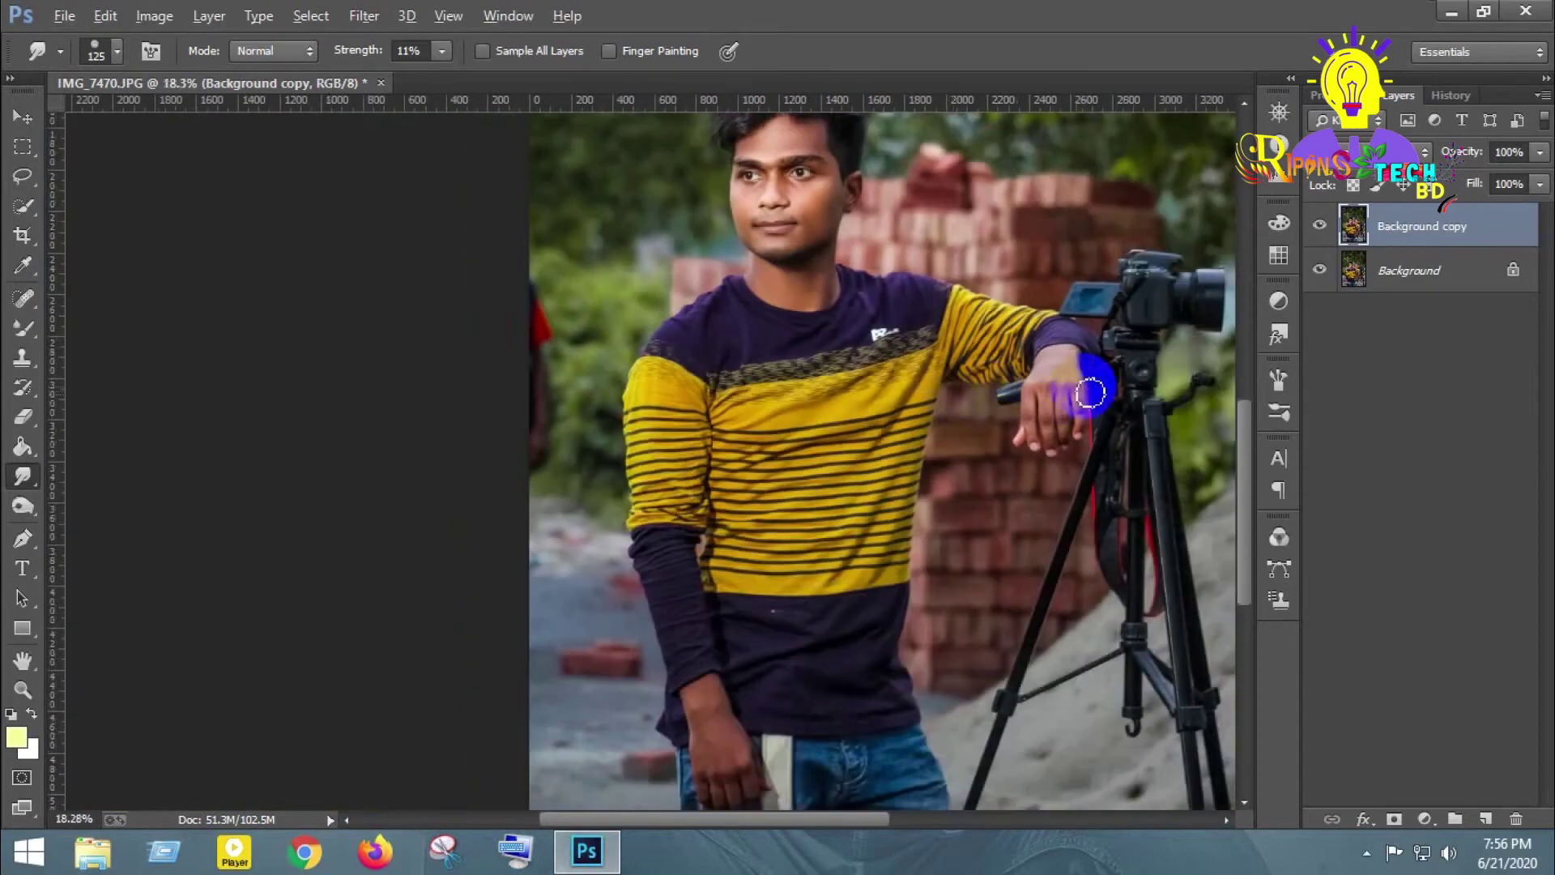
{"action": "scroll", "coordinate": [1077, 380], "scroll_direction": "up", "scroll_amount": 3}
{"action": "scroll", "coordinate": [1049, 366], "scroll_direction": "up", "scroll_amount": 2}
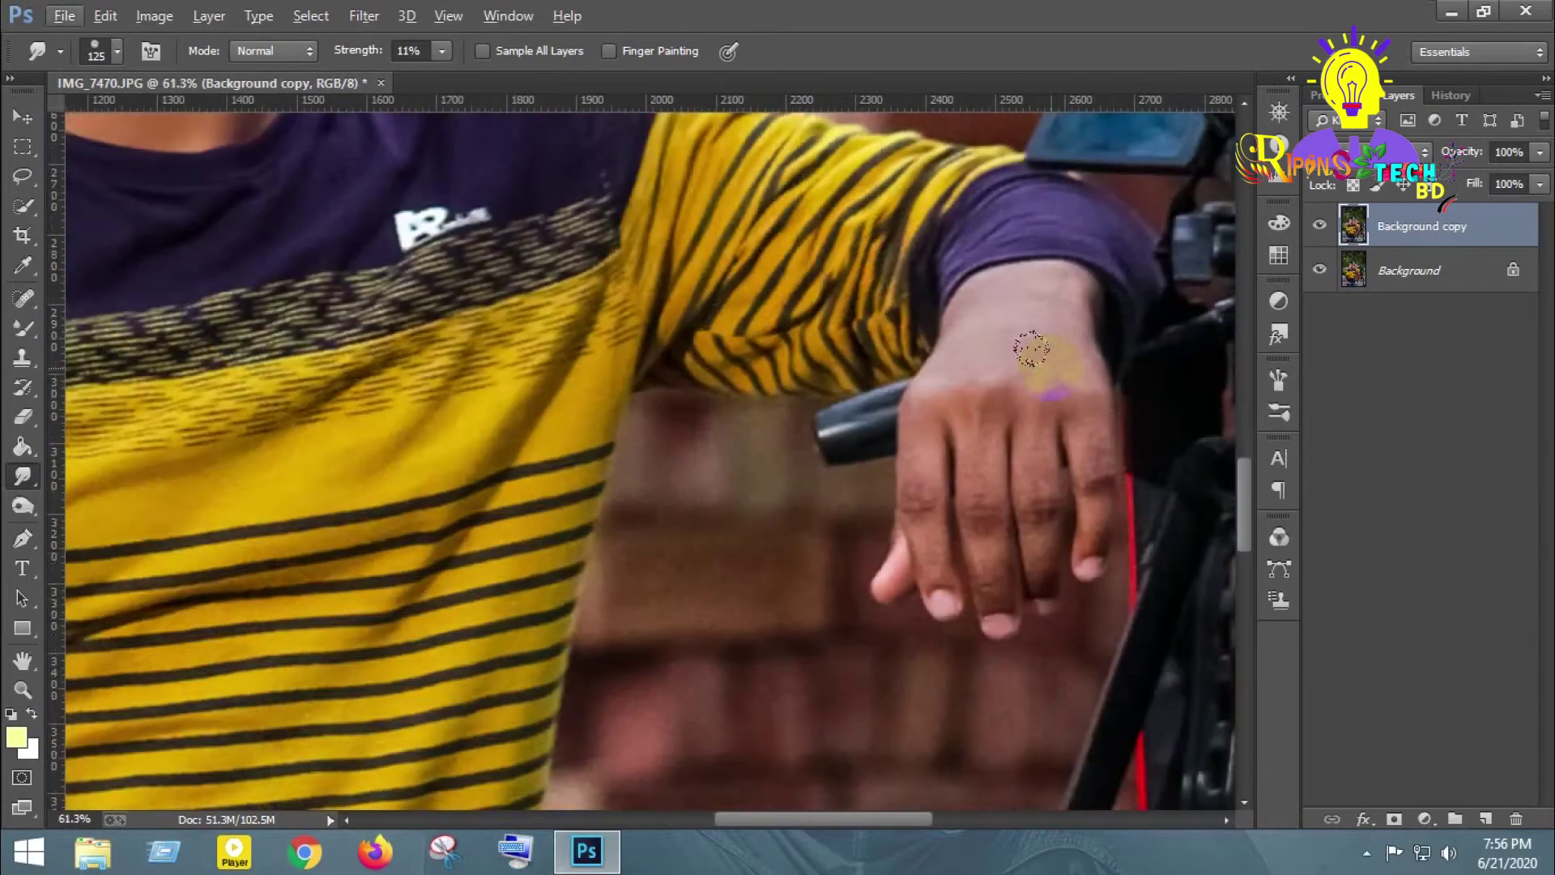
{"action": "left_click_drag", "start_coordinate": [1056, 373], "coordinate": [1085, 496]}
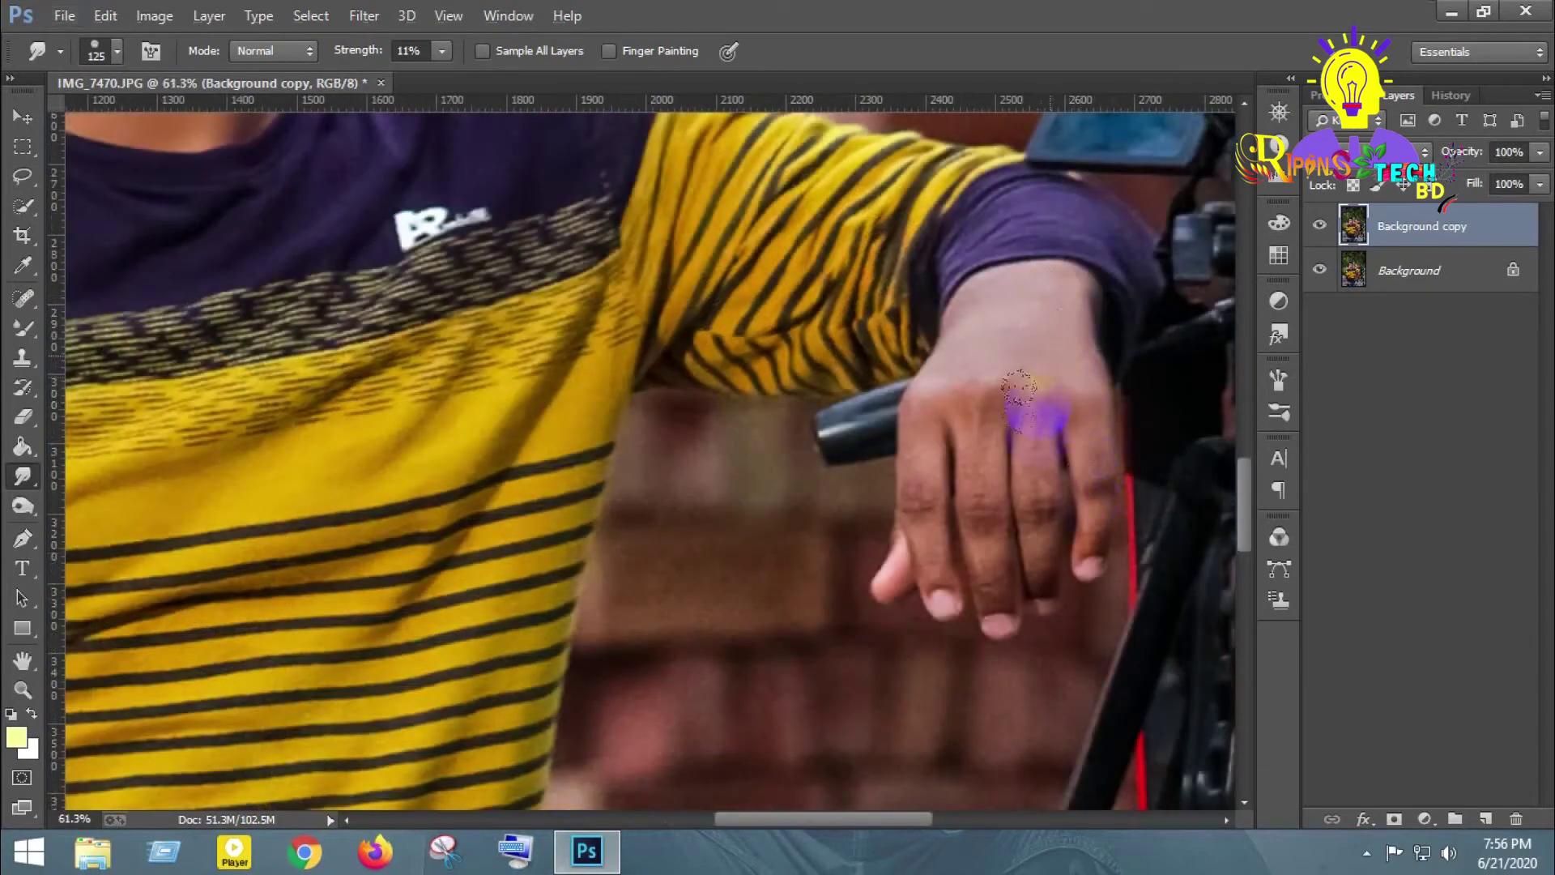
{"action": "mouse_move", "coordinate": [1016, 347]}
{"action": "left_mouse_down"}
{"action": "mouse_move", "coordinate": [968, 378]}
{"action": "mouse_move", "coordinate": [954, 454]}
{"action": "left_mouse_up"}
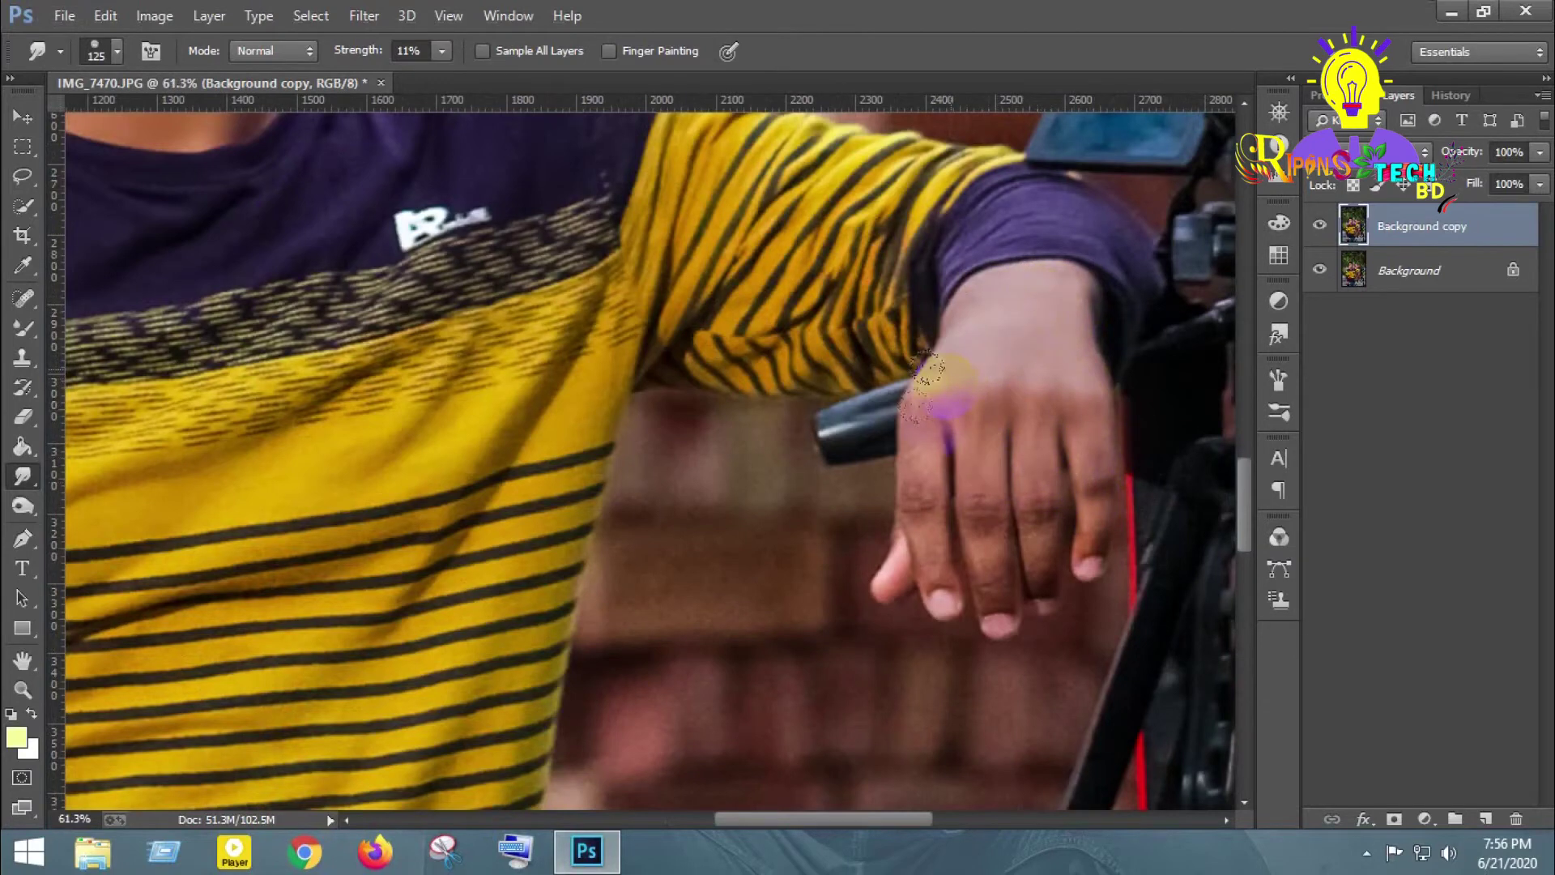
{"action": "left_click_drag", "start_coordinate": [852, 489], "coordinate": [956, 491]}
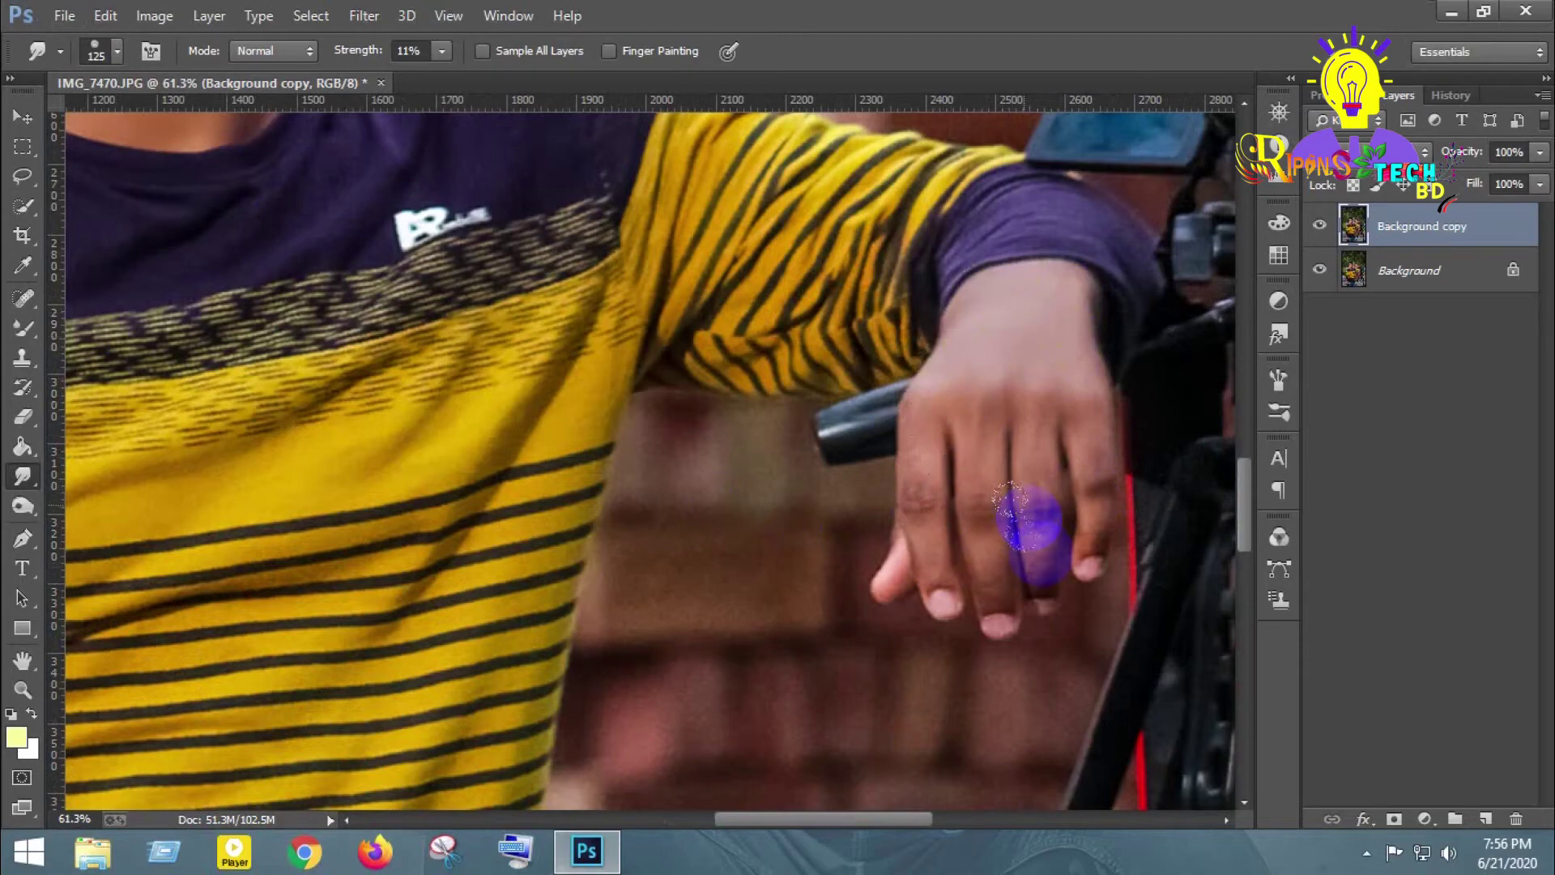
{"action": "left_click_drag", "start_coordinate": [956, 491], "coordinate": [1072, 519]}
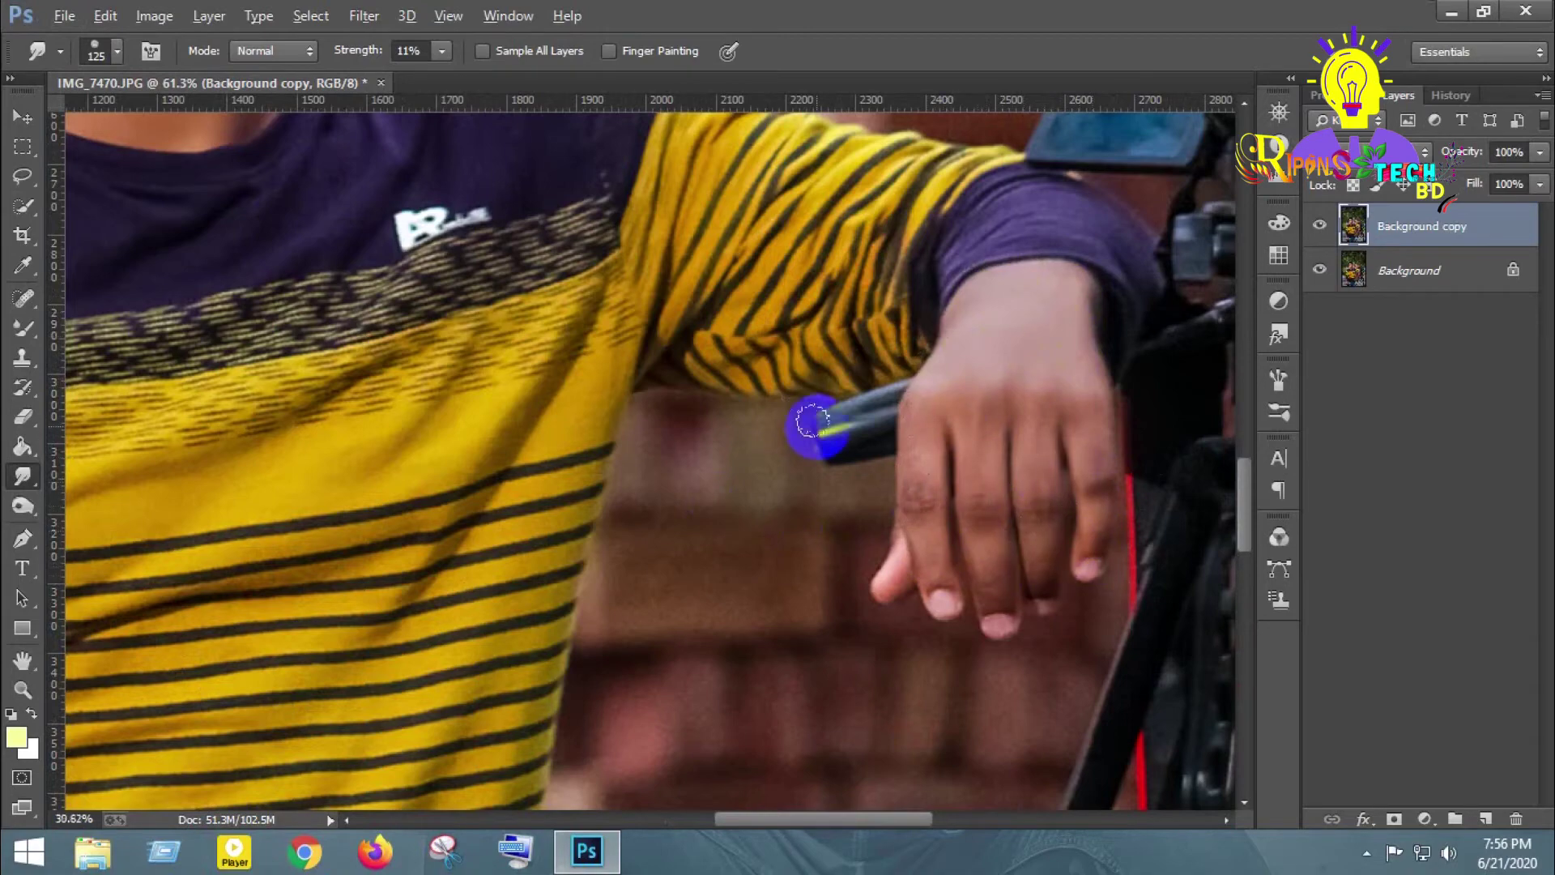
Pan back to the hand, then switch to the Move tool and zoom out
{"action": "scroll", "coordinate": [833, 417], "scroll_direction": "down", "scroll_amount": 3, "text": "alt"}
{"action": "left_click_drag", "start_coordinate": [781, 400], "coordinate": [680, 515]}
{"action": "scroll", "coordinate": [709, 358], "scroll_direction": "down", "scroll_amount": 1}
{"action": "scroll", "coordinate": [692, 486], "scroll_direction": "up", "scroll_amount": 1, "text": "alt"}
{"action": "mouse_move", "coordinate": [677, 642]}
{"action": "left_mouse_down"}
{"action": "mouse_move", "coordinate": [668, 530]}
{"action": "mouse_move", "coordinate": [573, 370]}
{"action": "mouse_move", "coordinate": [549, 372]}
{"action": "mouse_move", "coordinate": [545, 326]}
{"action": "mouse_move", "coordinate": [594, 253]}
{"action": "mouse_move", "coordinate": [532, 379]}
{"action": "mouse_move", "coordinate": [549, 527]}
{"action": "mouse_move", "coordinate": [624, 478]}
{"action": "mouse_move", "coordinate": [617, 347]}
{"action": "mouse_move", "coordinate": [590, 253]}
{"action": "mouse_move", "coordinate": [534, 292]}
{"action": "mouse_move", "coordinate": [610, 316]}
{"action": "mouse_move", "coordinate": [694, 445]}
{"action": "mouse_move", "coordinate": [659, 441]}
{"action": "mouse_move", "coordinate": [645, 489]}
{"action": "mouse_move", "coordinate": [555, 556]}
{"action": "mouse_move", "coordinate": [624, 511]}
{"action": "mouse_move", "coordinate": [576, 406]}
{"action": "mouse_move", "coordinate": [674, 480]}
{"action": "mouse_move", "coordinate": [721, 618]}
{"action": "mouse_move", "coordinate": [646, 618]}
{"action": "mouse_move", "coordinate": [622, 547]}
{"action": "mouse_move", "coordinate": [614, 634]}
{"action": "mouse_move", "coordinate": [566, 545]}
{"action": "mouse_move", "coordinate": [548, 600]}
{"action": "mouse_move", "coordinate": [574, 520]}
{"action": "mouse_move", "coordinate": [576, 319]}
{"action": "mouse_move", "coordinate": [555, 364]}
{"action": "mouse_move", "coordinate": [601, 255]}
{"action": "mouse_move", "coordinate": [677, 445]}
{"action": "mouse_move", "coordinate": [580, 274]}
{"action": "mouse_move", "coordinate": [549, 268]}
{"action": "mouse_move", "coordinate": [537, 312]}
{"action": "mouse_move", "coordinate": [555, 347]}
{"action": "mouse_move", "coordinate": [556, 323]}
{"action": "mouse_move", "coordinate": [546, 335]}
{"action": "left_mouse_up"}
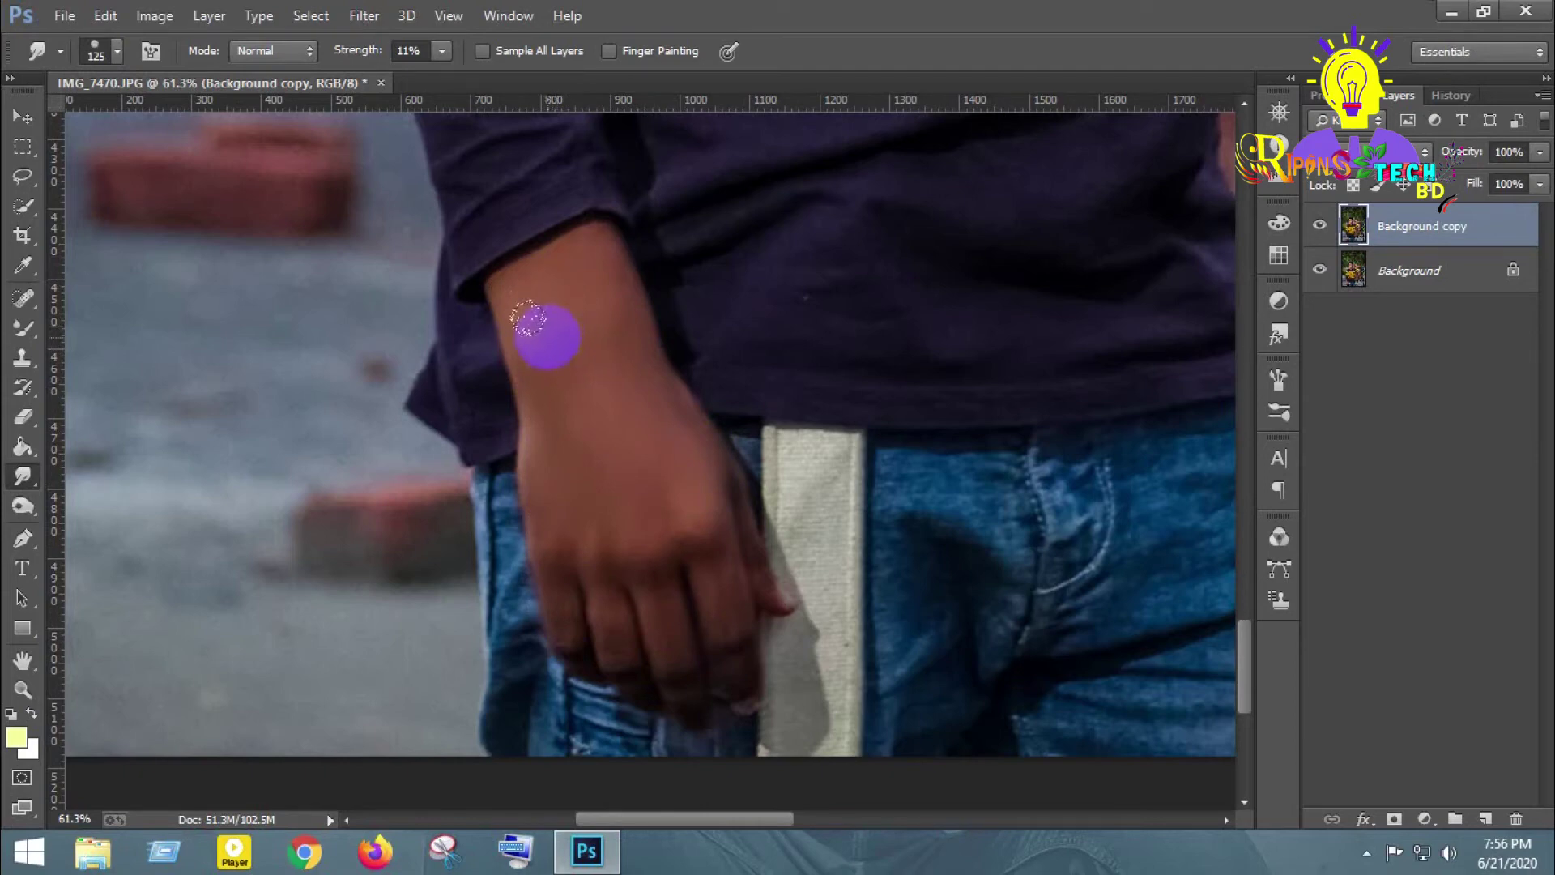
{"action": "left_click", "coordinate": [22, 117]}
{"action": "scroll", "coordinate": [761, 409], "scroll_direction": "down", "scroll_amount": 2}
{"action": "scroll", "coordinate": [753, 409], "scroll_direction": "down", "scroll_amount": 2}
{"action": "key", "text": "alt"}
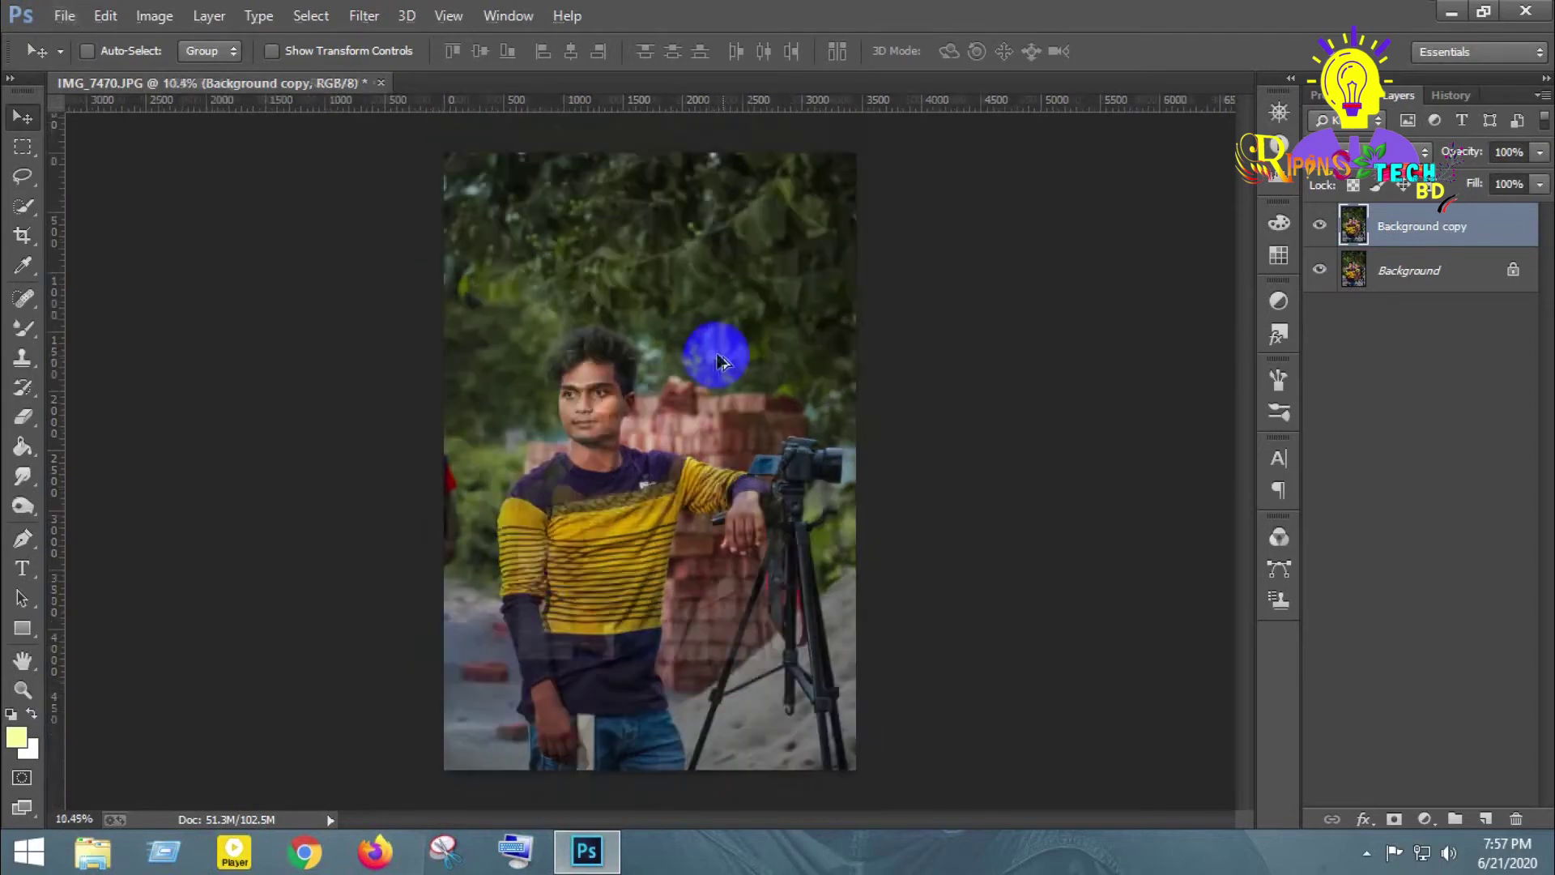
Open the Selective Color adjustment with the Neutrals colour range selected
{"action": "scroll", "coordinate": [708, 381], "scroll_direction": "down", "scroll_amount": 3}
{"action": "scroll", "coordinate": [599, 435], "scroll_direction": "up", "scroll_amount": 3}
{"action": "scroll", "coordinate": [587, 440], "scroll_direction": "down", "scroll_amount": 1}
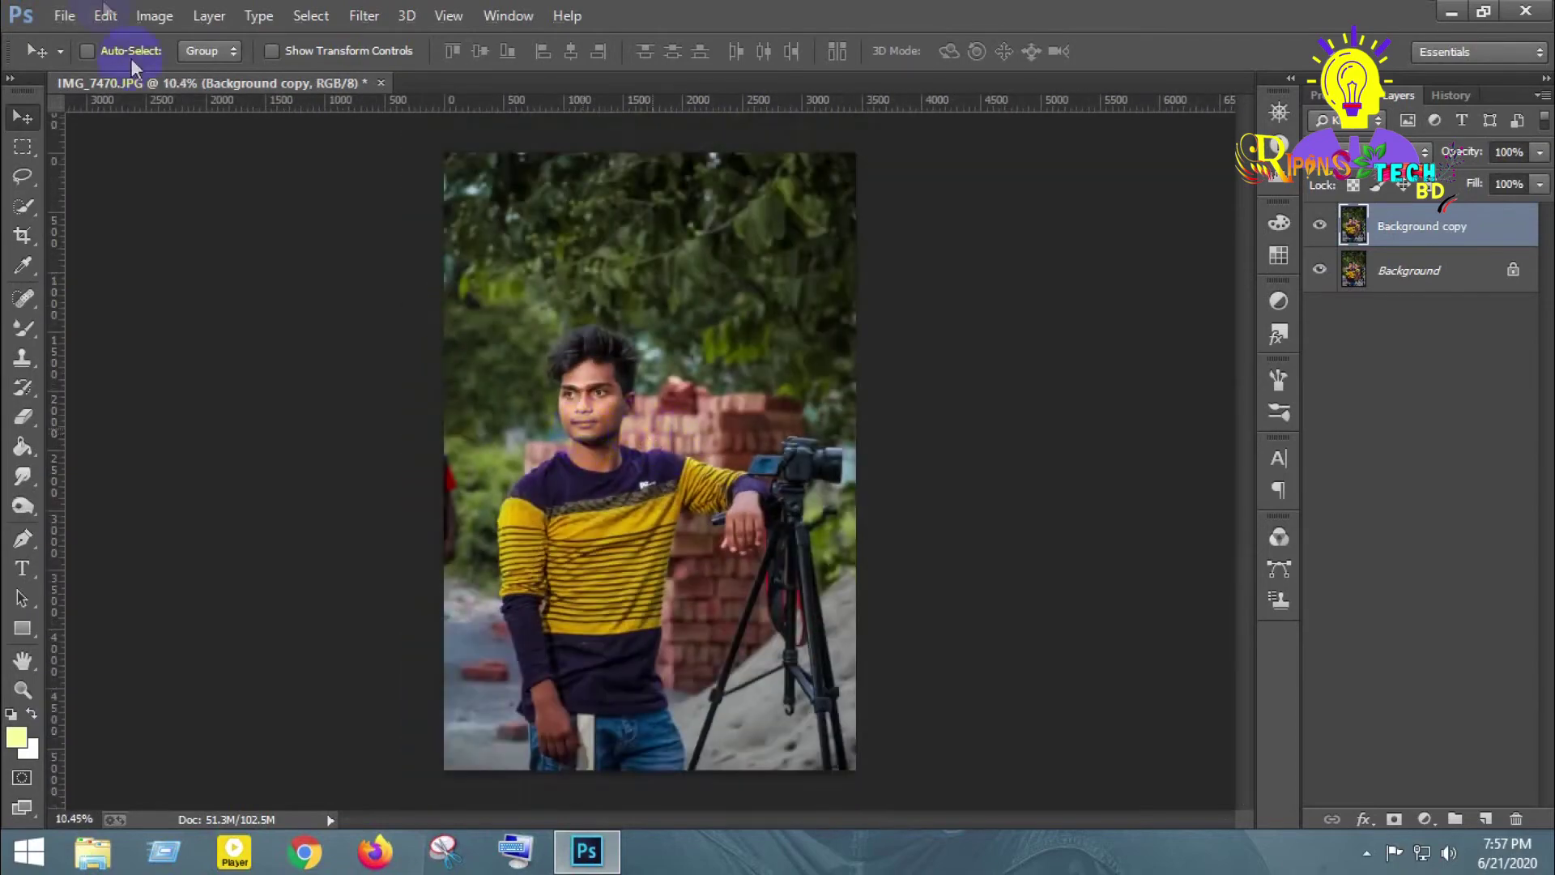
{"action": "left_click", "coordinate": [153, 15]}
{"action": "mouse_move", "coordinate": [188, 73]}
{"action": "left_click", "coordinate": [589, 418]}
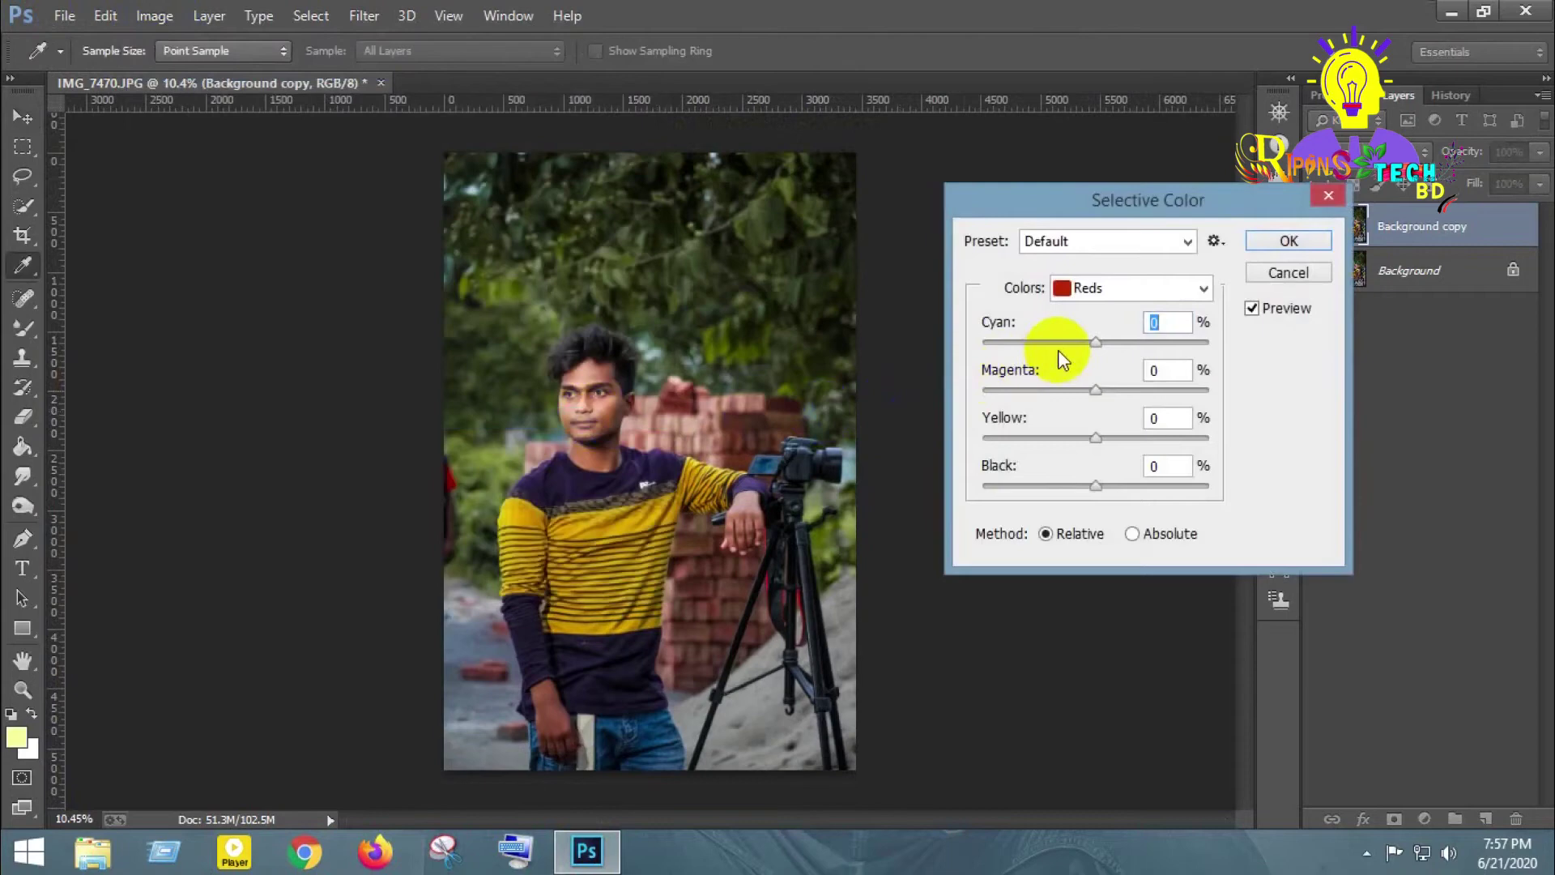
{"action": "left_click", "coordinate": [1133, 290]}
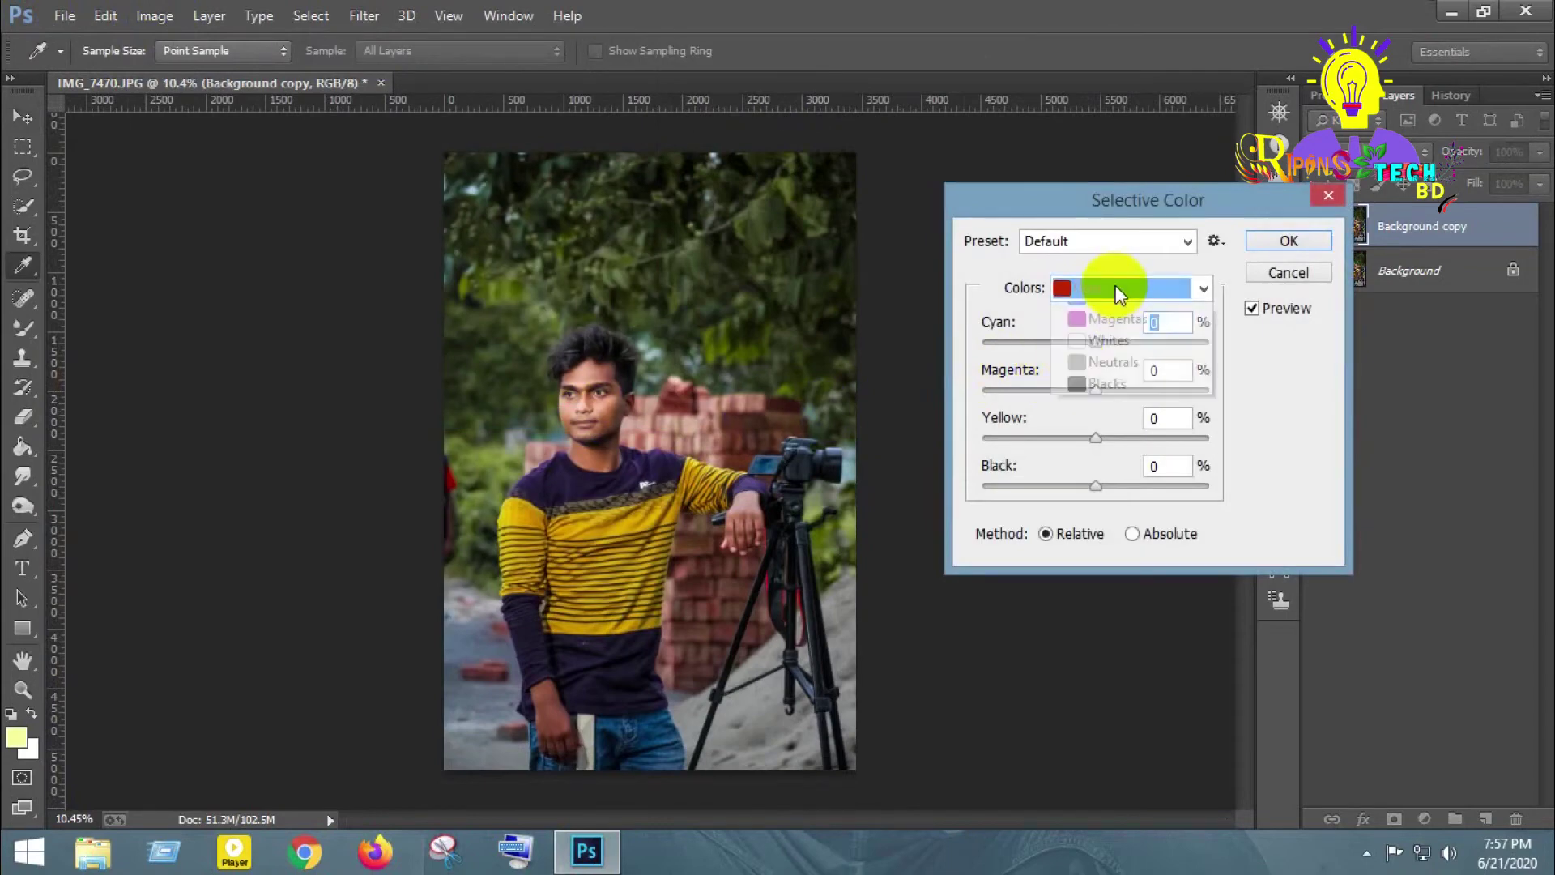
{"action": "left_click", "coordinate": [1101, 465]}
Set Neutrals to Magenta -10 and Yellow -24 with a little added cyan, then apply
{"action": "left_click_drag", "start_coordinate": [1095, 438], "coordinate": [1077, 437]}
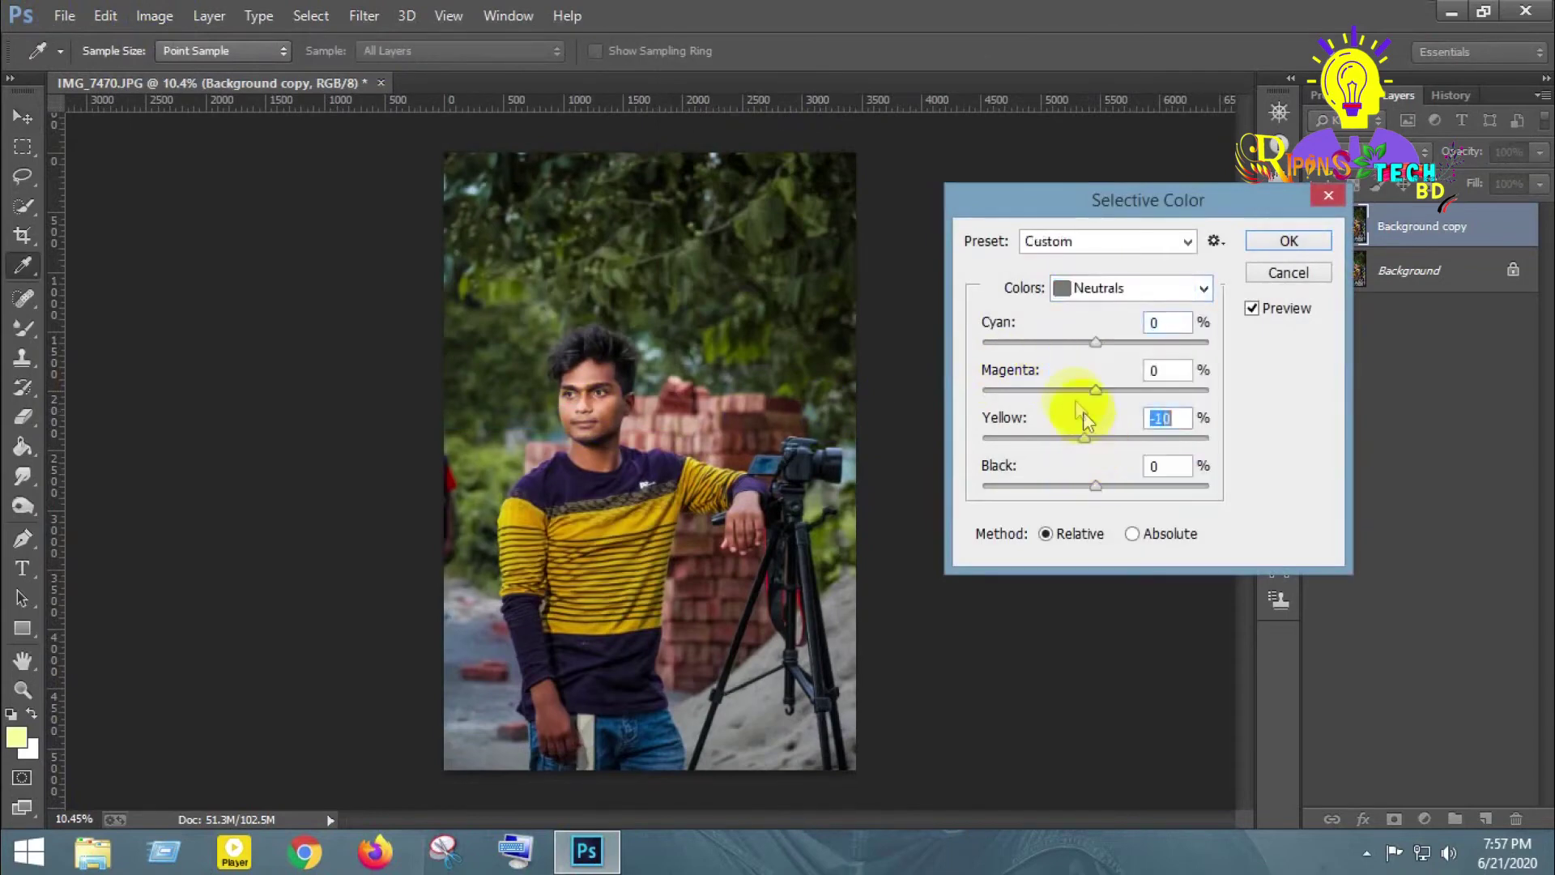
{"action": "key", "text": "Down"}
{"action": "key", "text": "Down"}
{"action": "left_click", "coordinate": [1094, 390]}
{"action": "key", "text": "Down"}
{"action": "key", "text": "Down"}
{"action": "key", "text": "Down"}
{"action": "key", "text": "Up"}
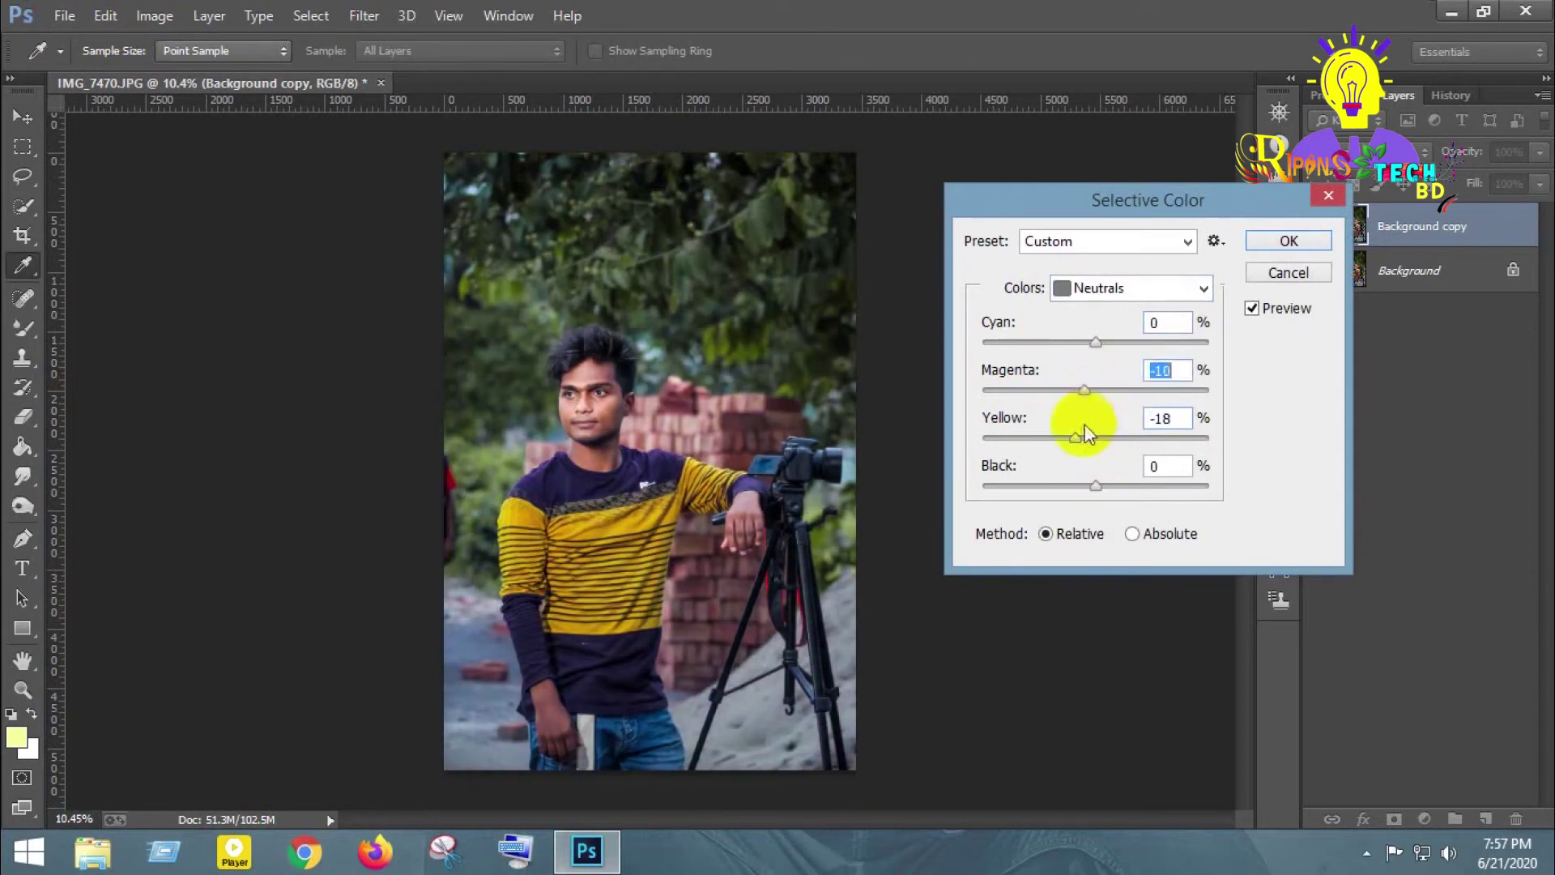
{"action": "left_click_drag", "start_coordinate": [1074, 437], "coordinate": [1068, 438]}
{"action": "left_click_drag", "start_coordinate": [1104, 341], "coordinate": [1101, 346]}
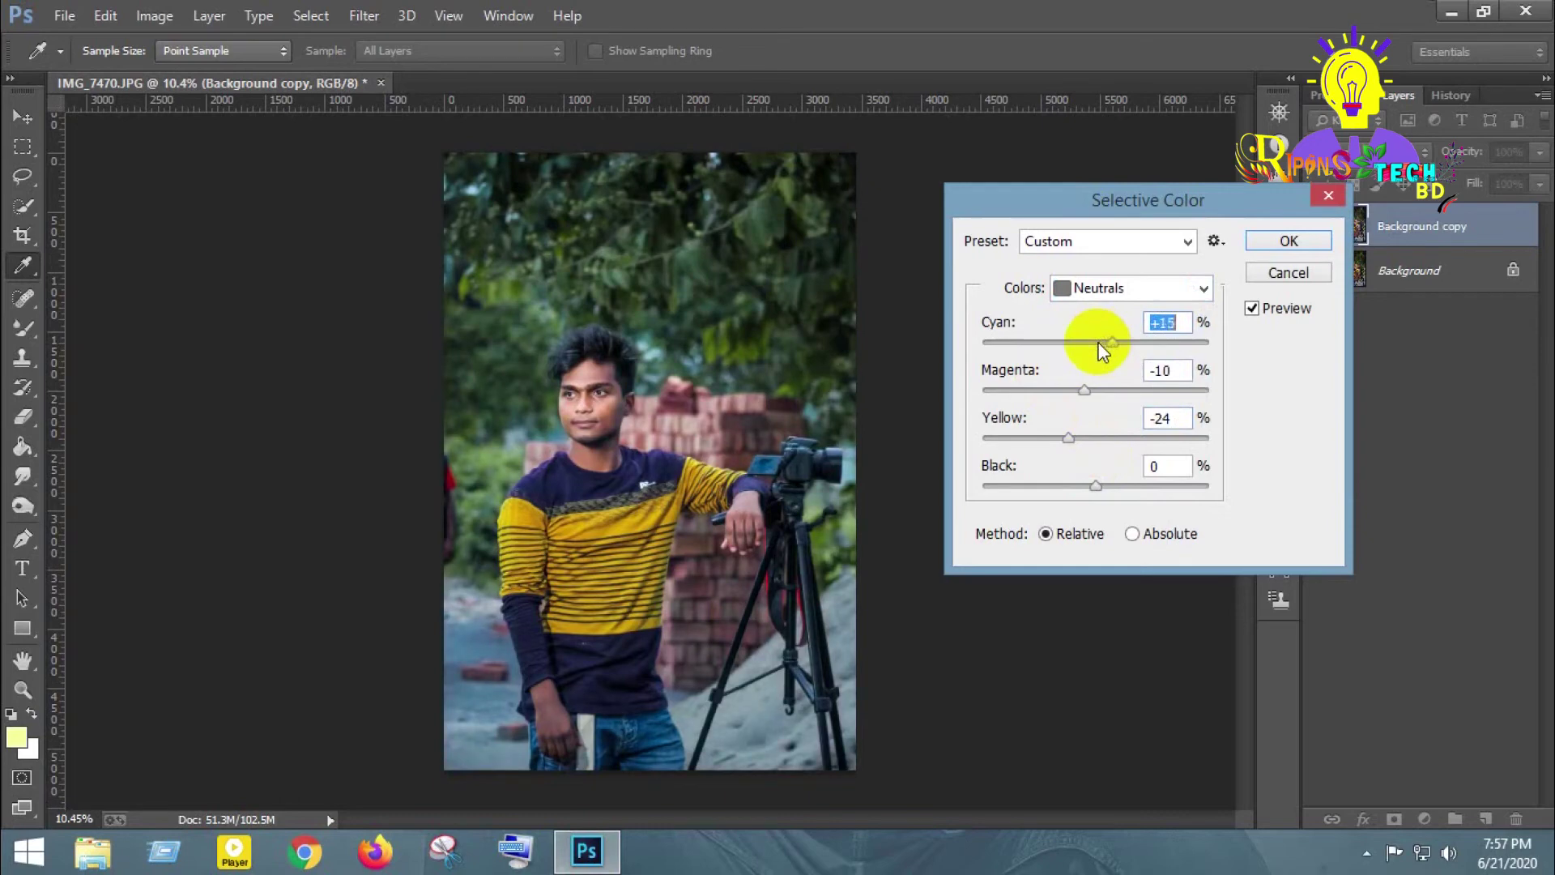
{"action": "key", "text": "Return"}
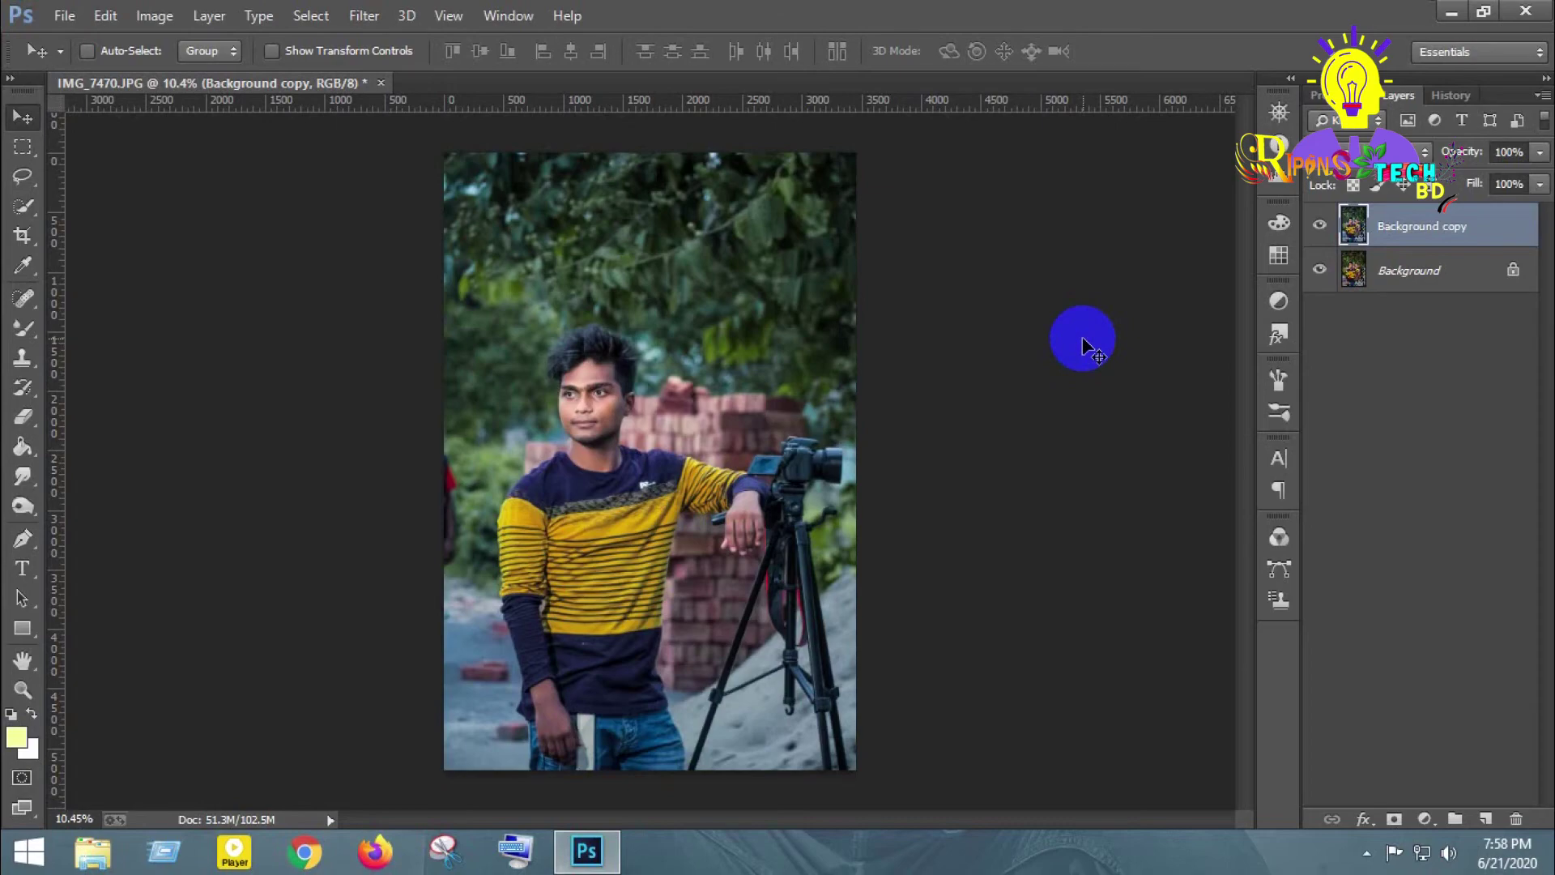
{"action": "scroll", "coordinate": [599, 405], "scroll_direction": "up", "scroll_amount": 3}
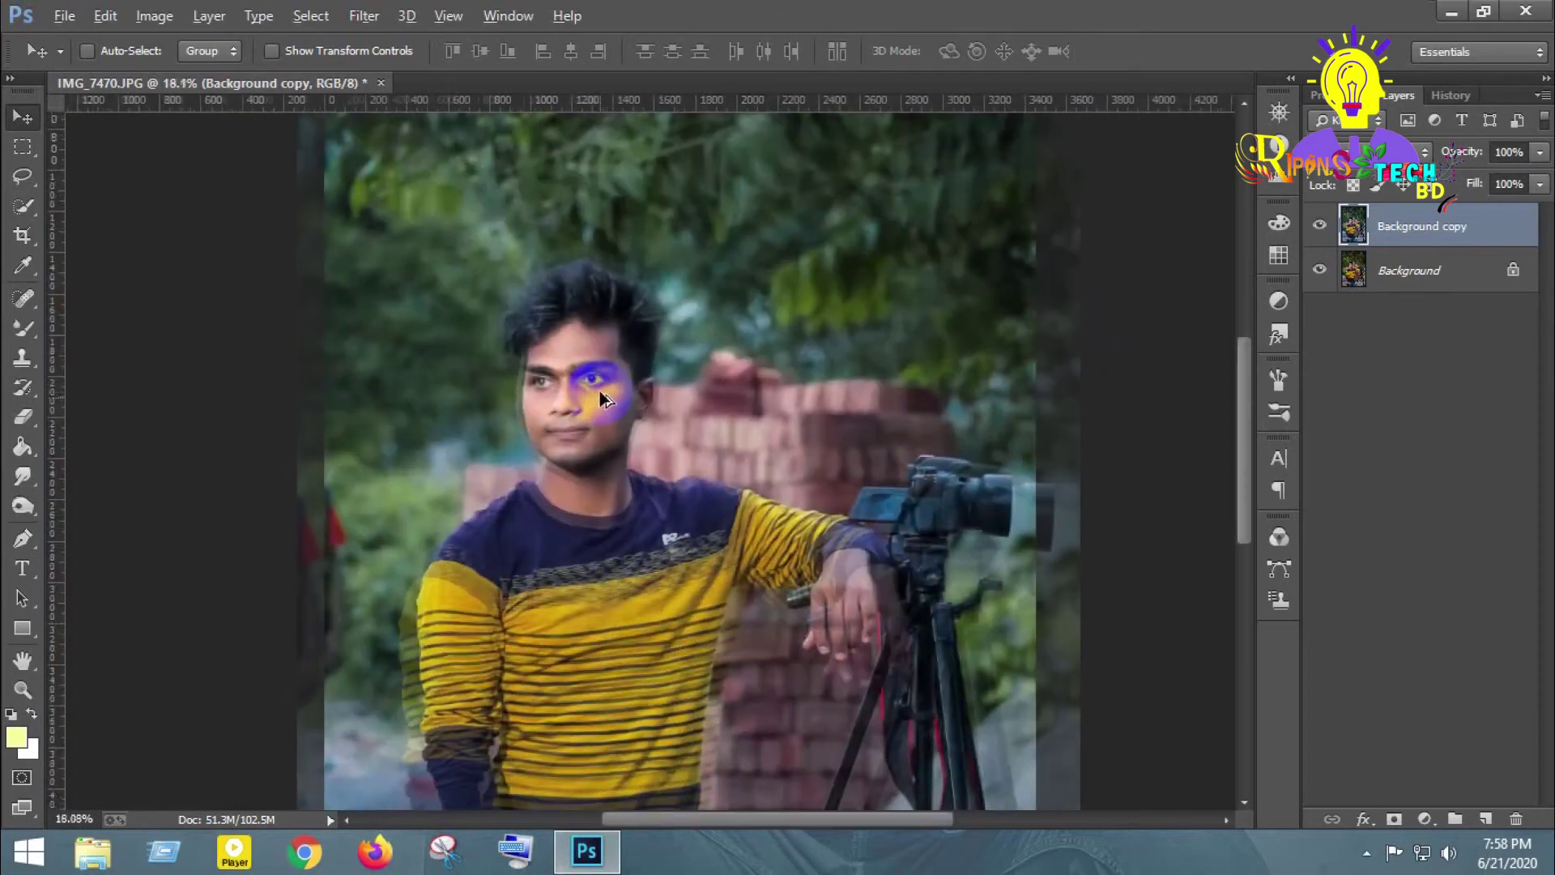
{"action": "scroll", "coordinate": [600, 423], "scroll_direction": "up", "scroll_amount": 2}
{"action": "scroll", "coordinate": [592, 421], "scroll_direction": "up", "scroll_amount": 2}
{"action": "scroll", "coordinate": [587, 416], "scroll_direction": "down", "scroll_amount": 3}
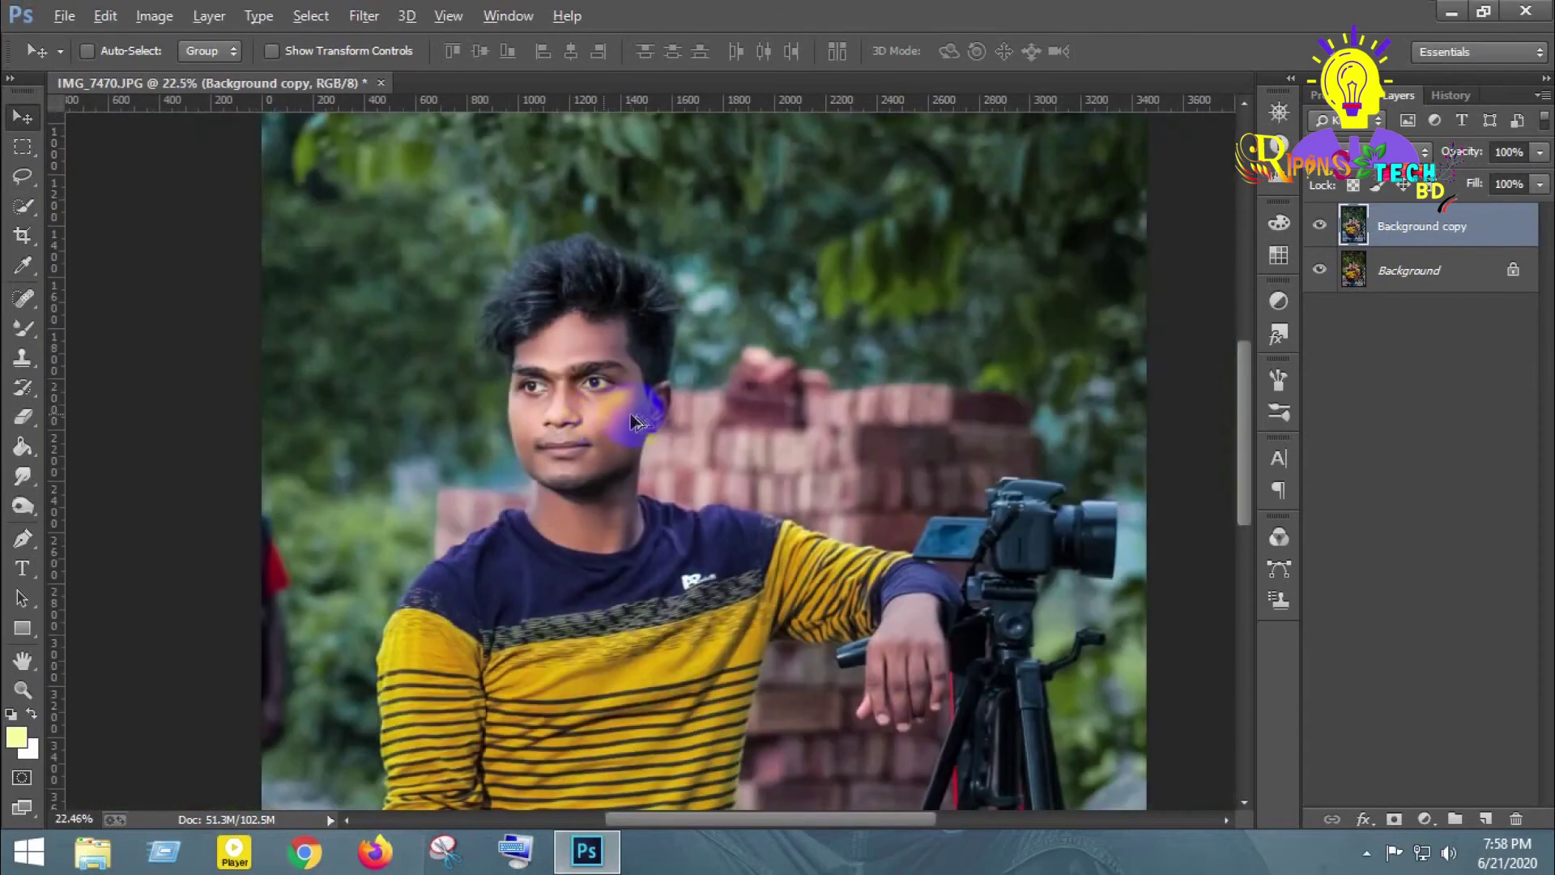
{"action": "scroll", "coordinate": [640, 415], "scroll_direction": "up", "scroll_amount": 2}
{"action": "scroll", "coordinate": [660, 419], "scroll_direction": "up", "scroll_amount": 1}
{"action": "scroll", "coordinate": [914, 304], "scroll_direction": "up", "scroll_amount": 1}
{"action": "scroll", "coordinate": [948, 259], "scroll_direction": "up", "scroll_amount": 1}
{"action": "scroll", "coordinate": [1053, 466], "scroll_direction": "up", "scroll_amount": 2}
{"action": "scroll", "coordinate": [1024, 486], "scroll_direction": "up", "scroll_amount": 2}
{"action": "scroll", "coordinate": [1018, 505], "scroll_direction": "up", "scroll_amount": 1}
{"action": "scroll", "coordinate": [1017, 498], "scroll_direction": "down", "scroll_amount": 2}
{"action": "scroll", "coordinate": [1017, 494], "scroll_direction": "down", "scroll_amount": 1}
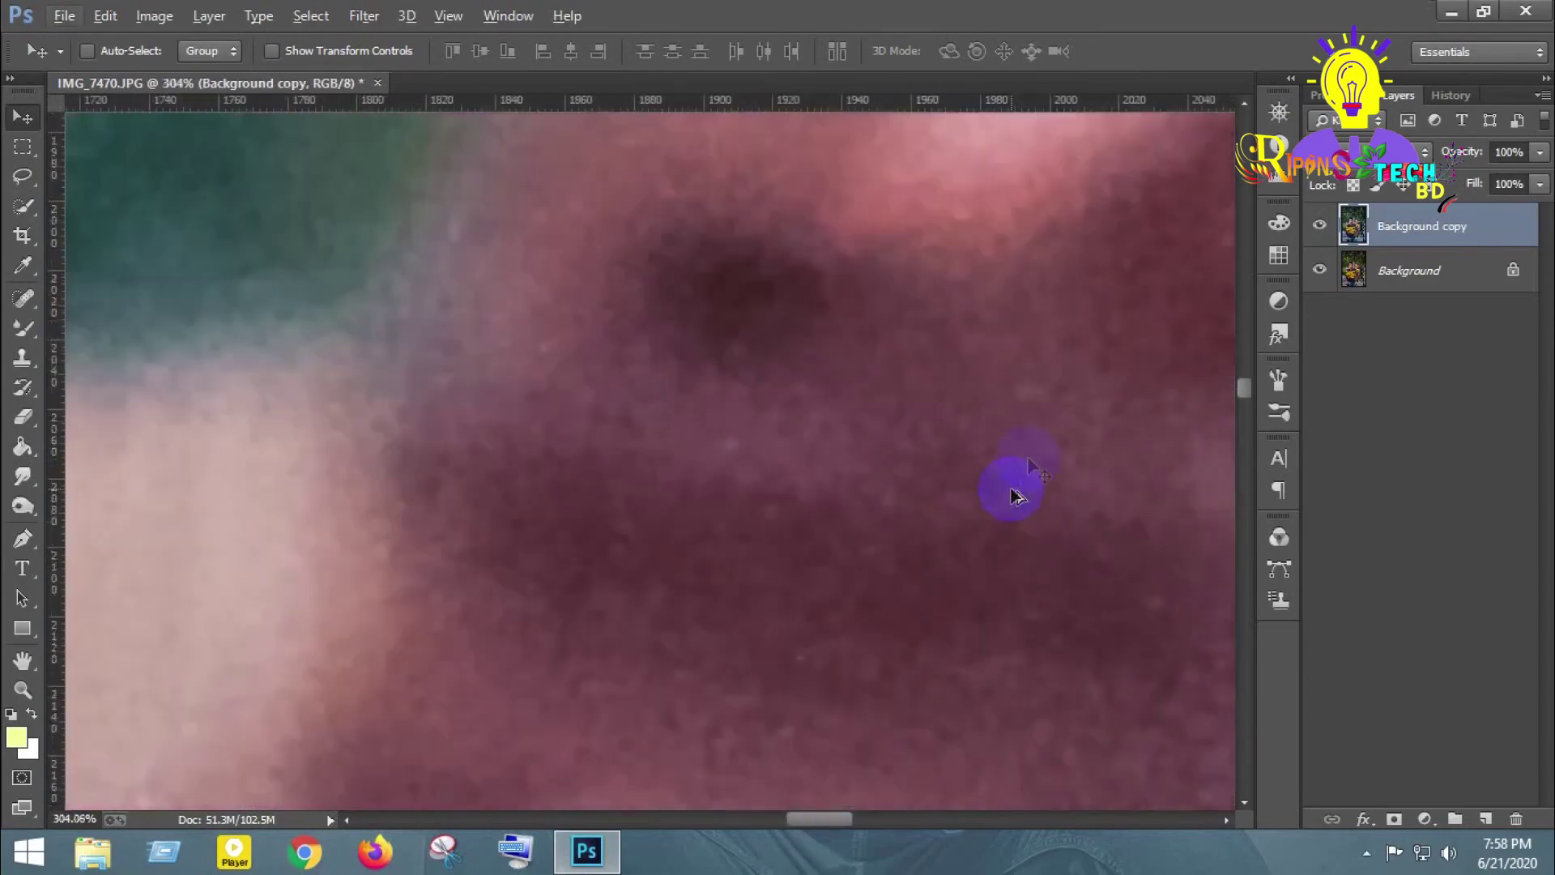
{"action": "scroll", "coordinate": [996, 492], "scroll_direction": "down", "scroll_amount": 3}
{"action": "scroll", "coordinate": [984, 486], "scroll_direction": "down", "scroll_amount": 2}
{"action": "scroll", "coordinate": [956, 485], "scroll_direction": "down", "scroll_amount": 2}
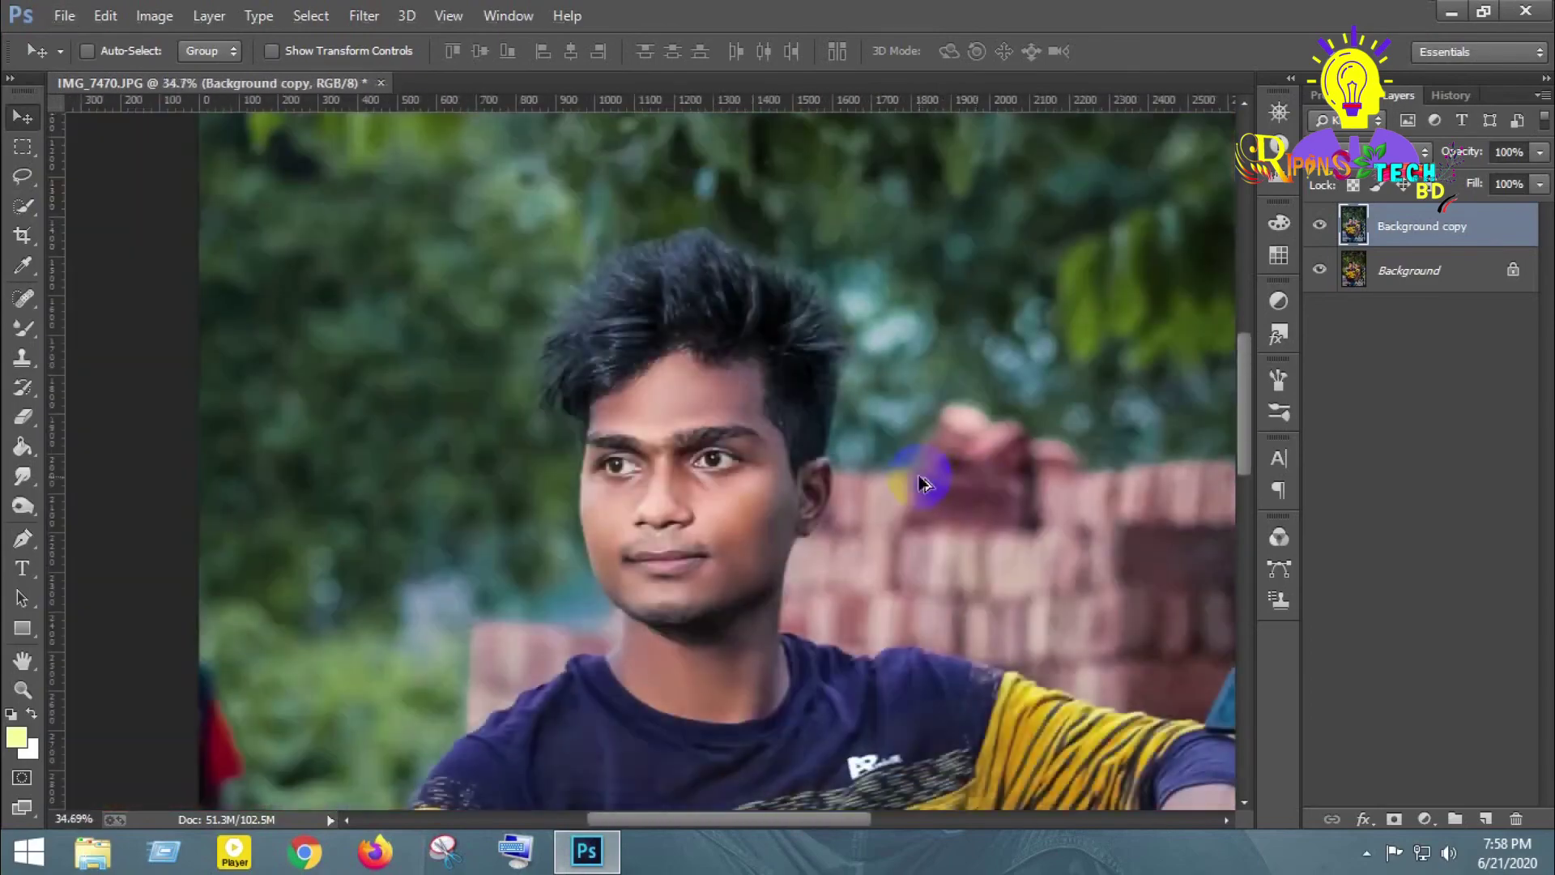
{"action": "scroll", "coordinate": [899, 469], "scroll_direction": "down", "scroll_amount": 1}
{"action": "left_click", "coordinate": [363, 16]}
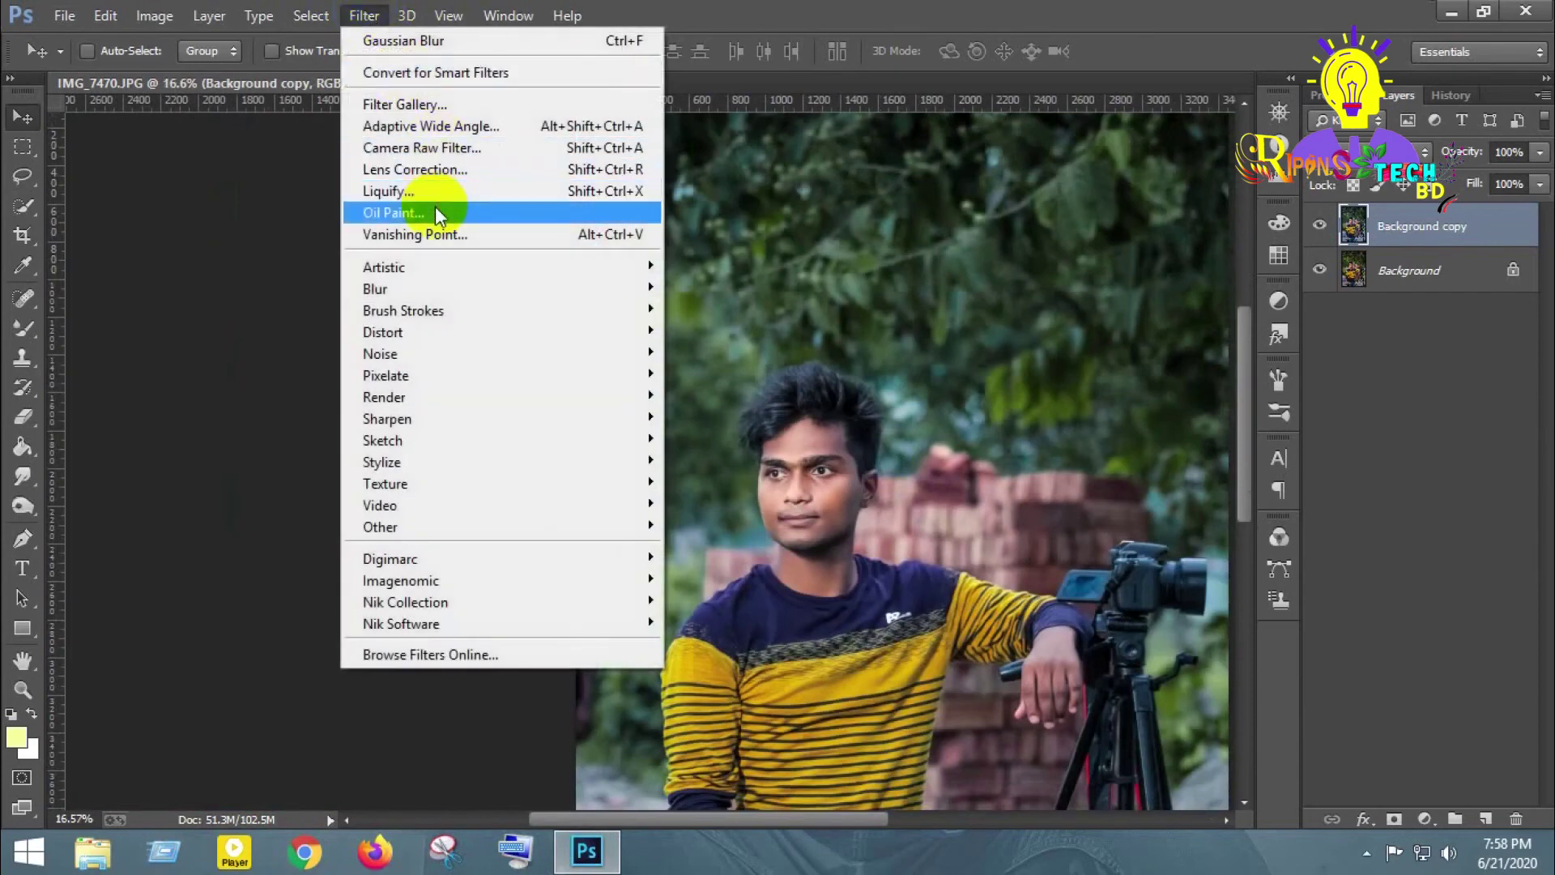
{"action": "left_click", "coordinate": [380, 16]}
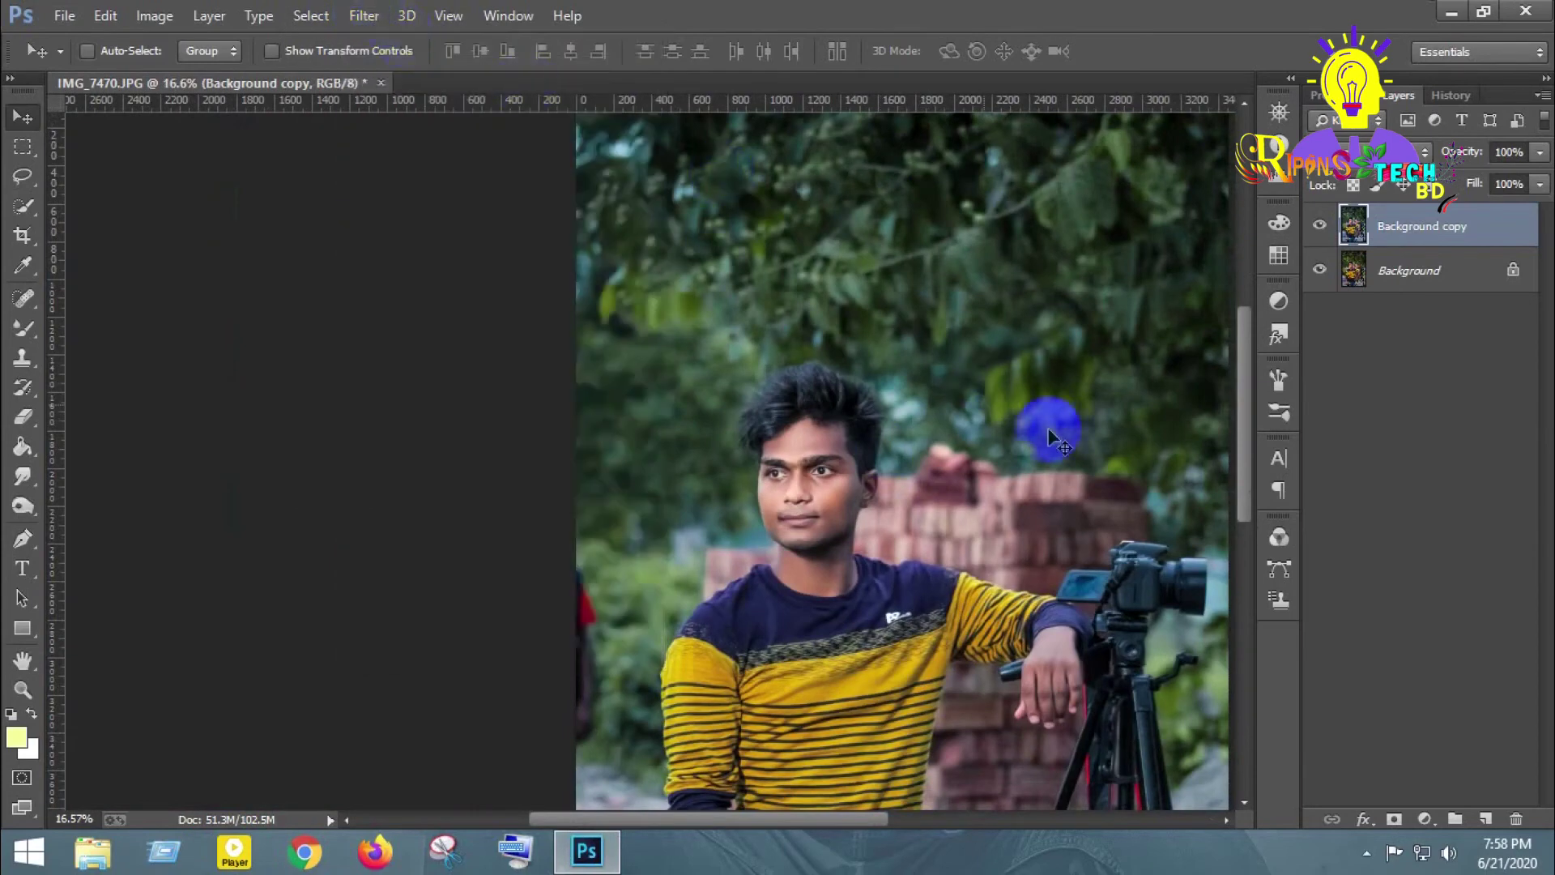
{"action": "scroll", "coordinate": [1061, 435], "scroll_direction": "down", "scroll_amount": 3}
{"action": "scroll", "coordinate": [693, 421], "scroll_direction": "up", "scroll_amount": 1}
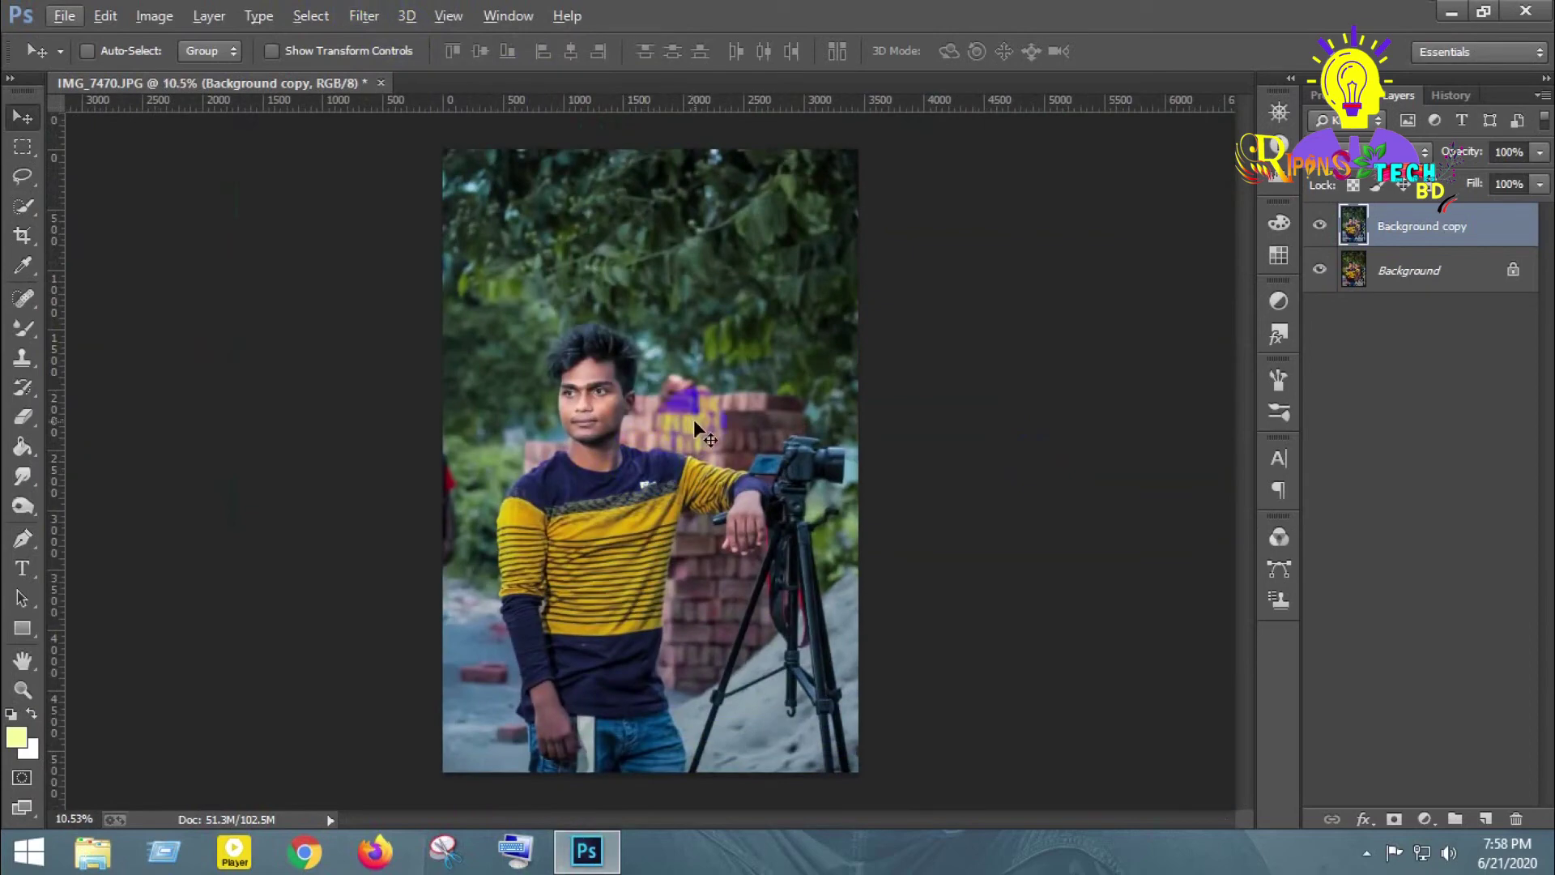
Merge visible layers into Background and add a 55 px relative white canvas border
{"action": "right_click", "coordinate": [1419, 231]}
{"action": "left_click", "coordinate": [1058, 678]}
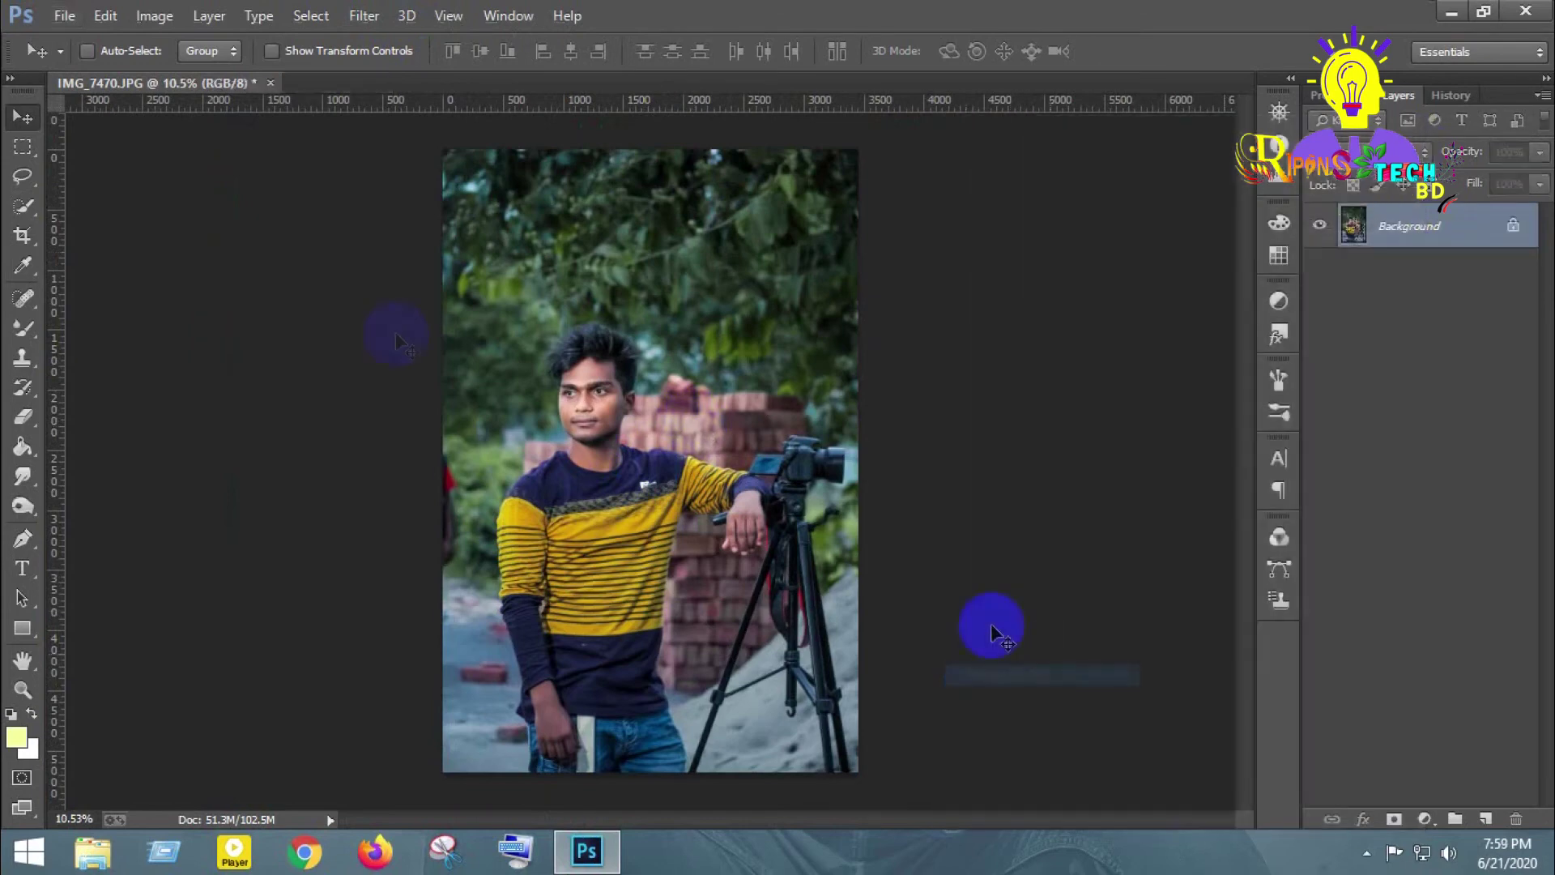
{"action": "left_click", "coordinate": [166, 18]}
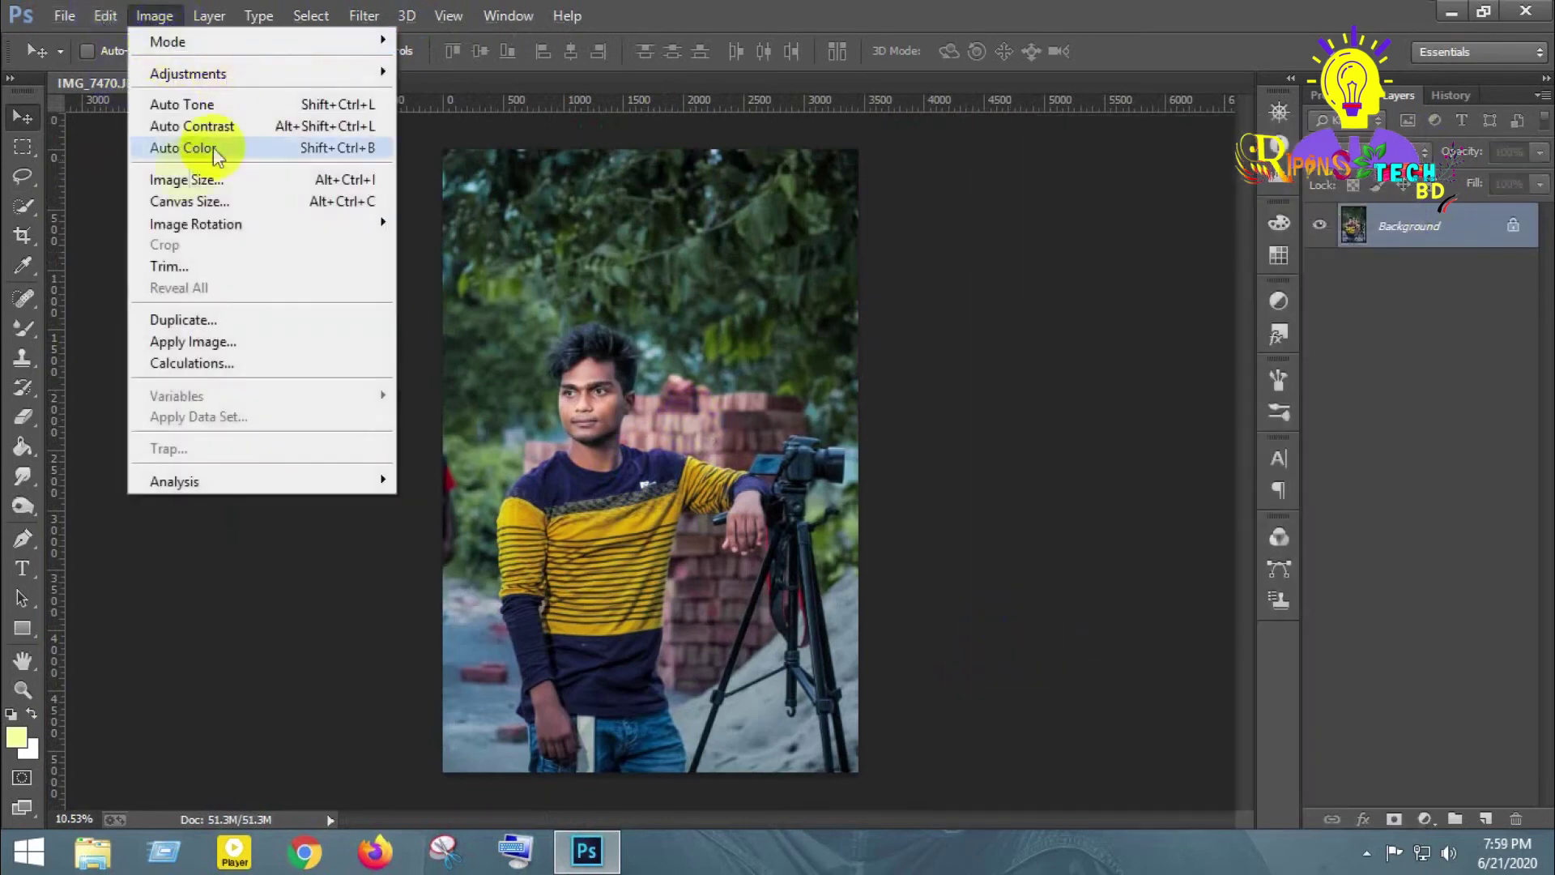
{"action": "left_click", "coordinate": [189, 202]}
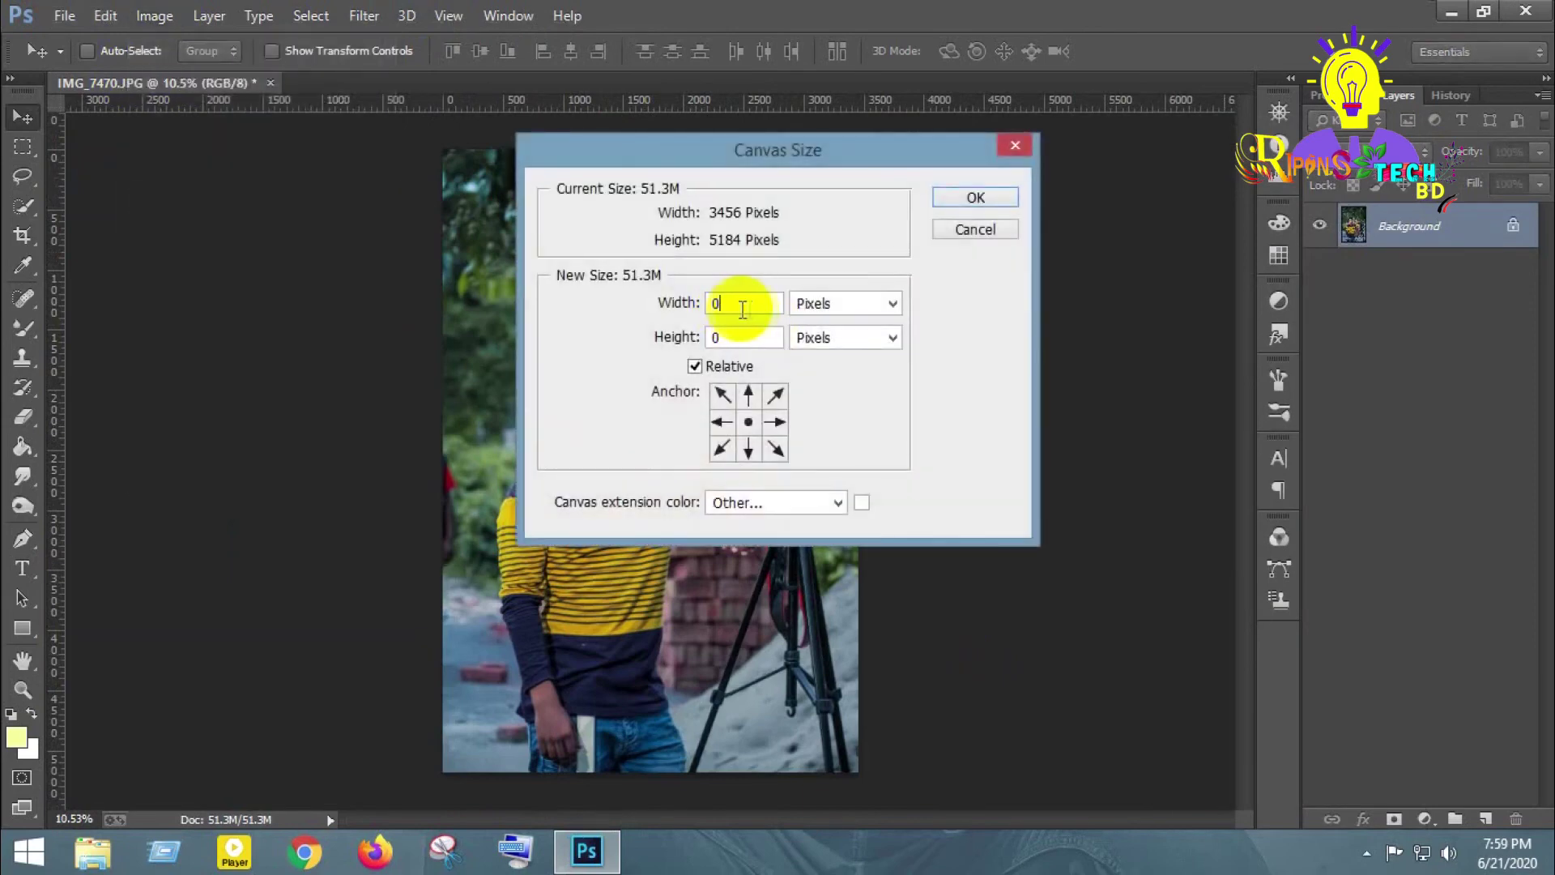
{"action": "left_click", "coordinate": [748, 336]}
{"action": "type", "text": "55"}
{"action": "left_click", "coordinate": [975, 198]}
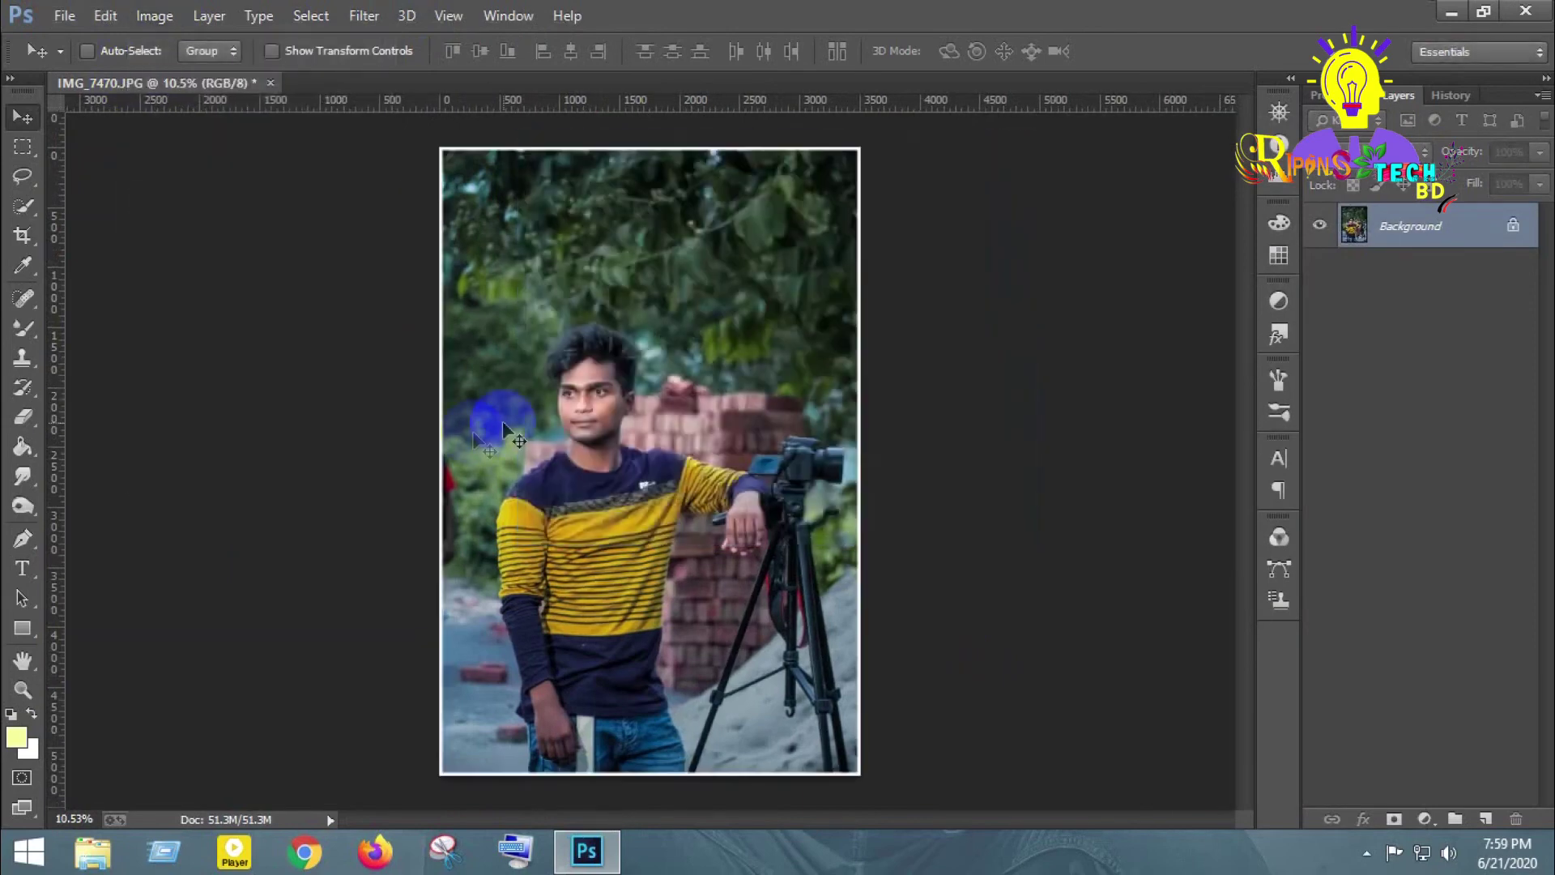
{"action": "left_click", "coordinate": [64, 16]}
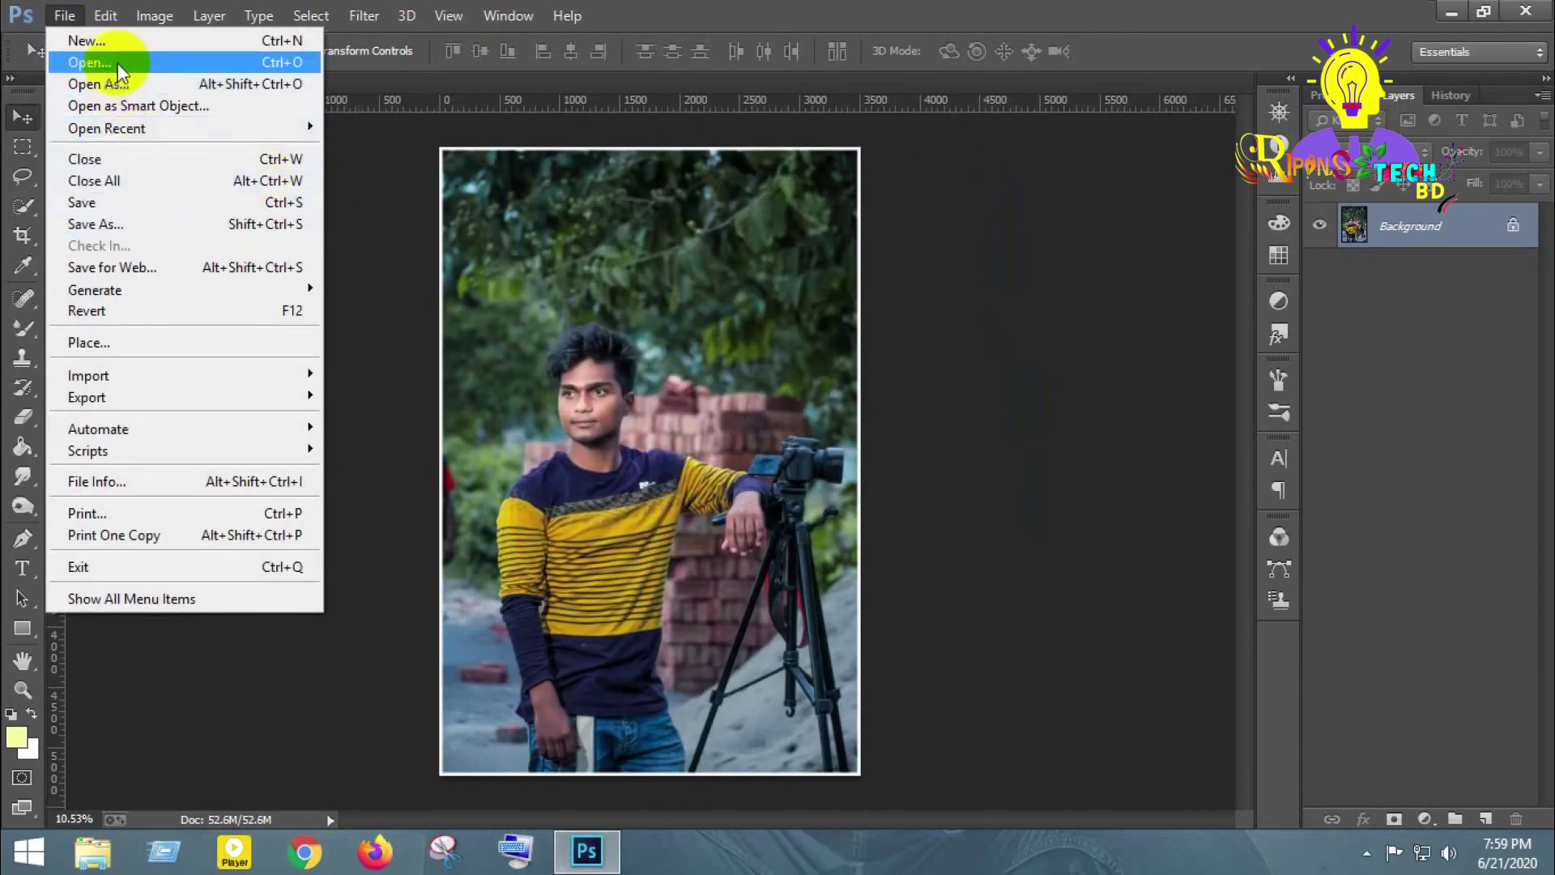
Open the Save As window, then cancel it without saving
{"action": "left_click", "coordinate": [752, 450]}
{"action": "left_click", "coordinate": [64, 16]}
{"action": "left_click", "coordinate": [155, 230]}
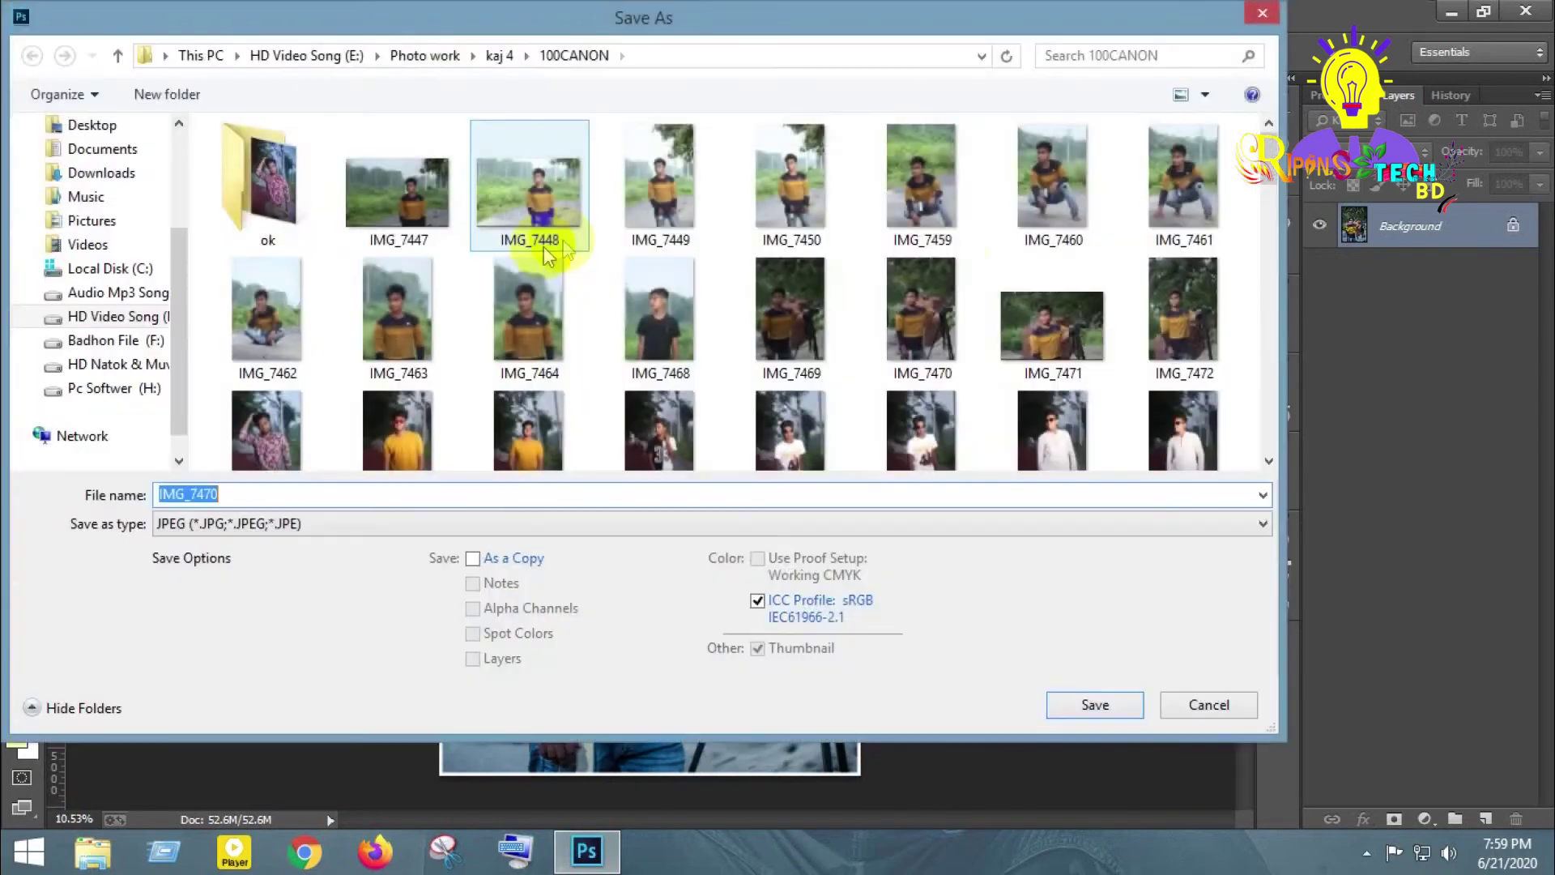
{"action": "left_click", "coordinate": [1192, 717]}
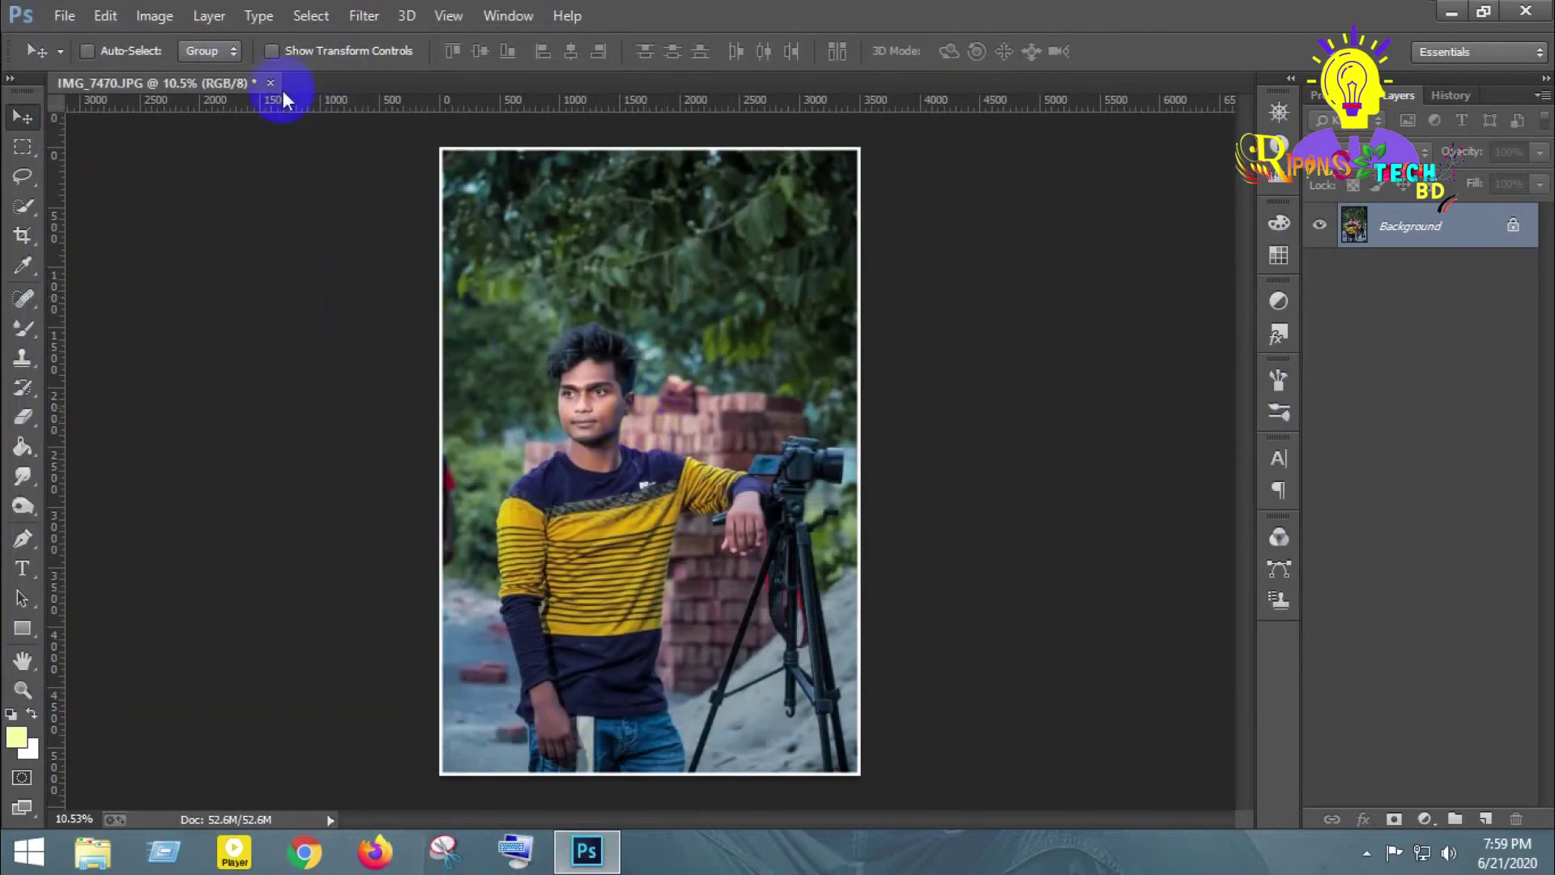
Compare the original photo in History, then restore the Canvas Size bordered state
{"action": "left_click", "coordinate": [1440, 96]}
{"action": "left_click", "coordinate": [1345, 133]}
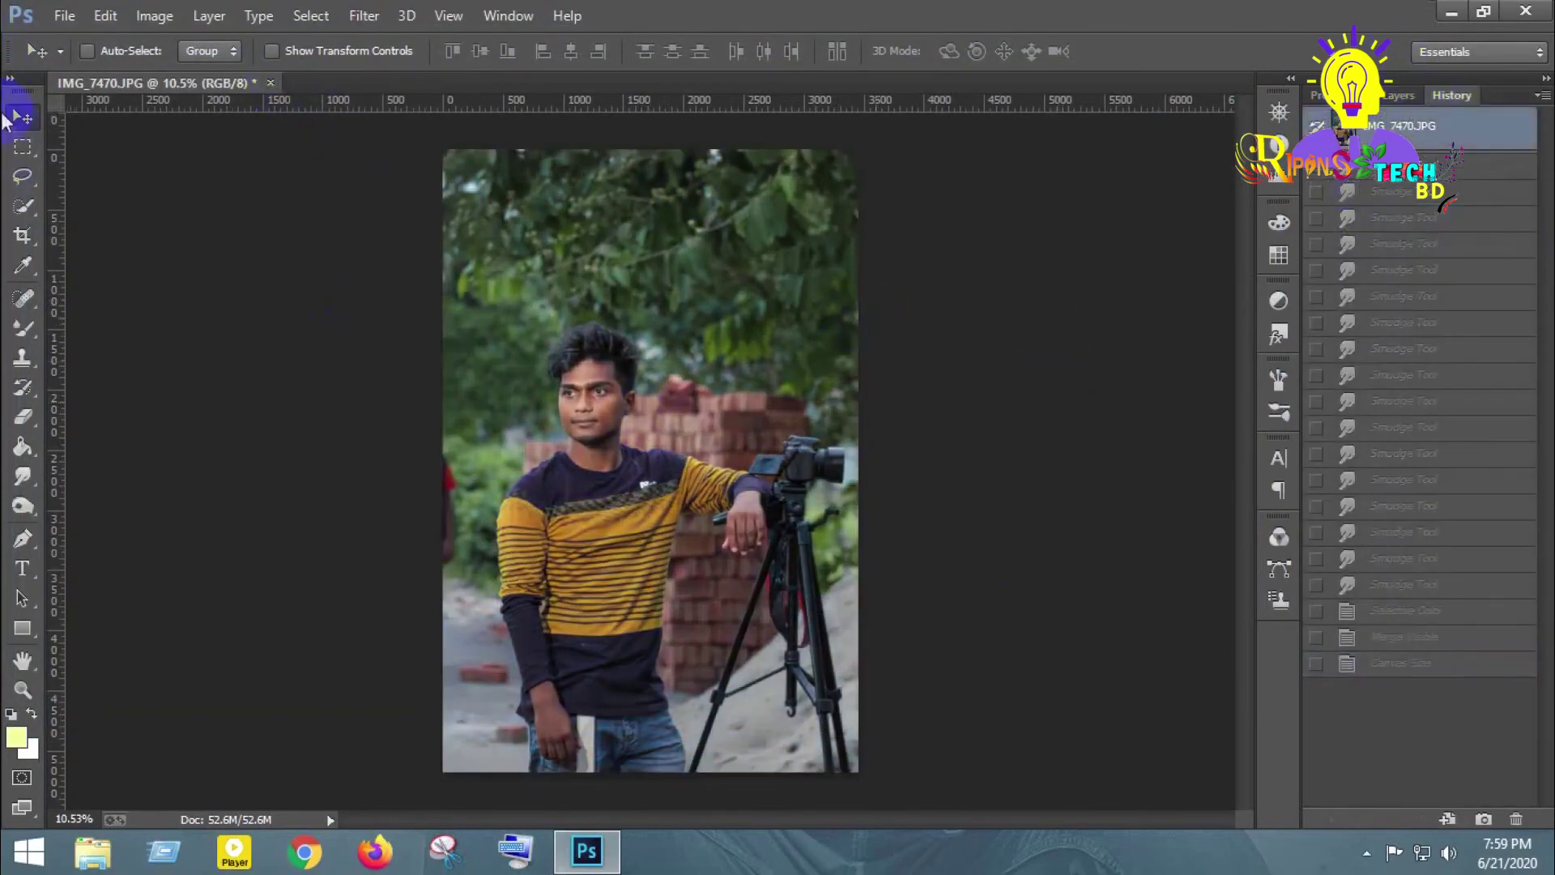
{"action": "left_click", "coordinate": [1399, 97]}
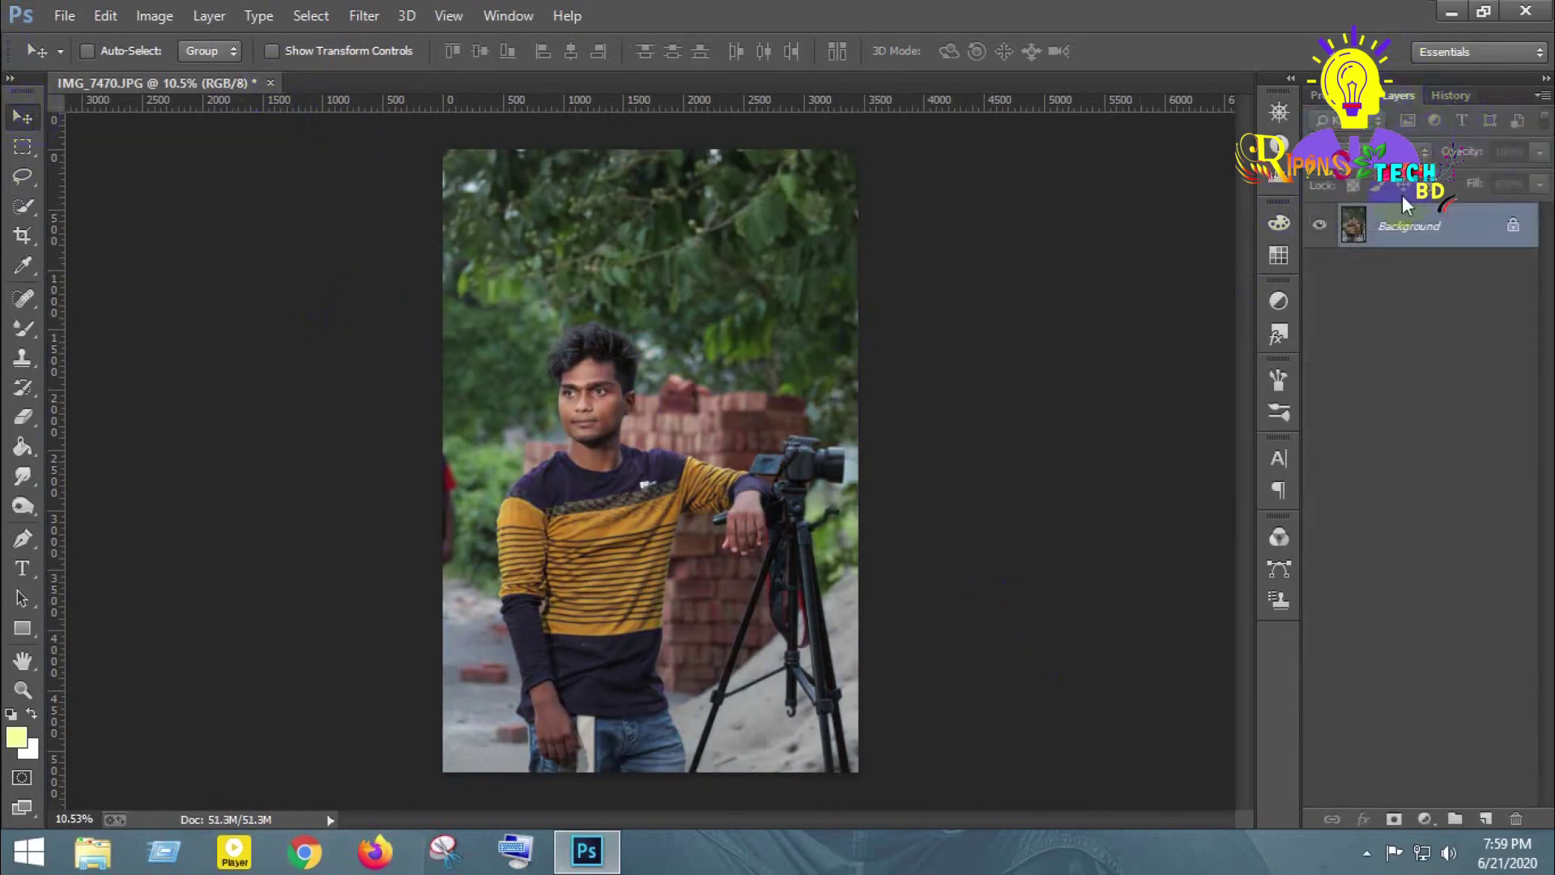
{"action": "left_click", "coordinate": [1451, 101]}
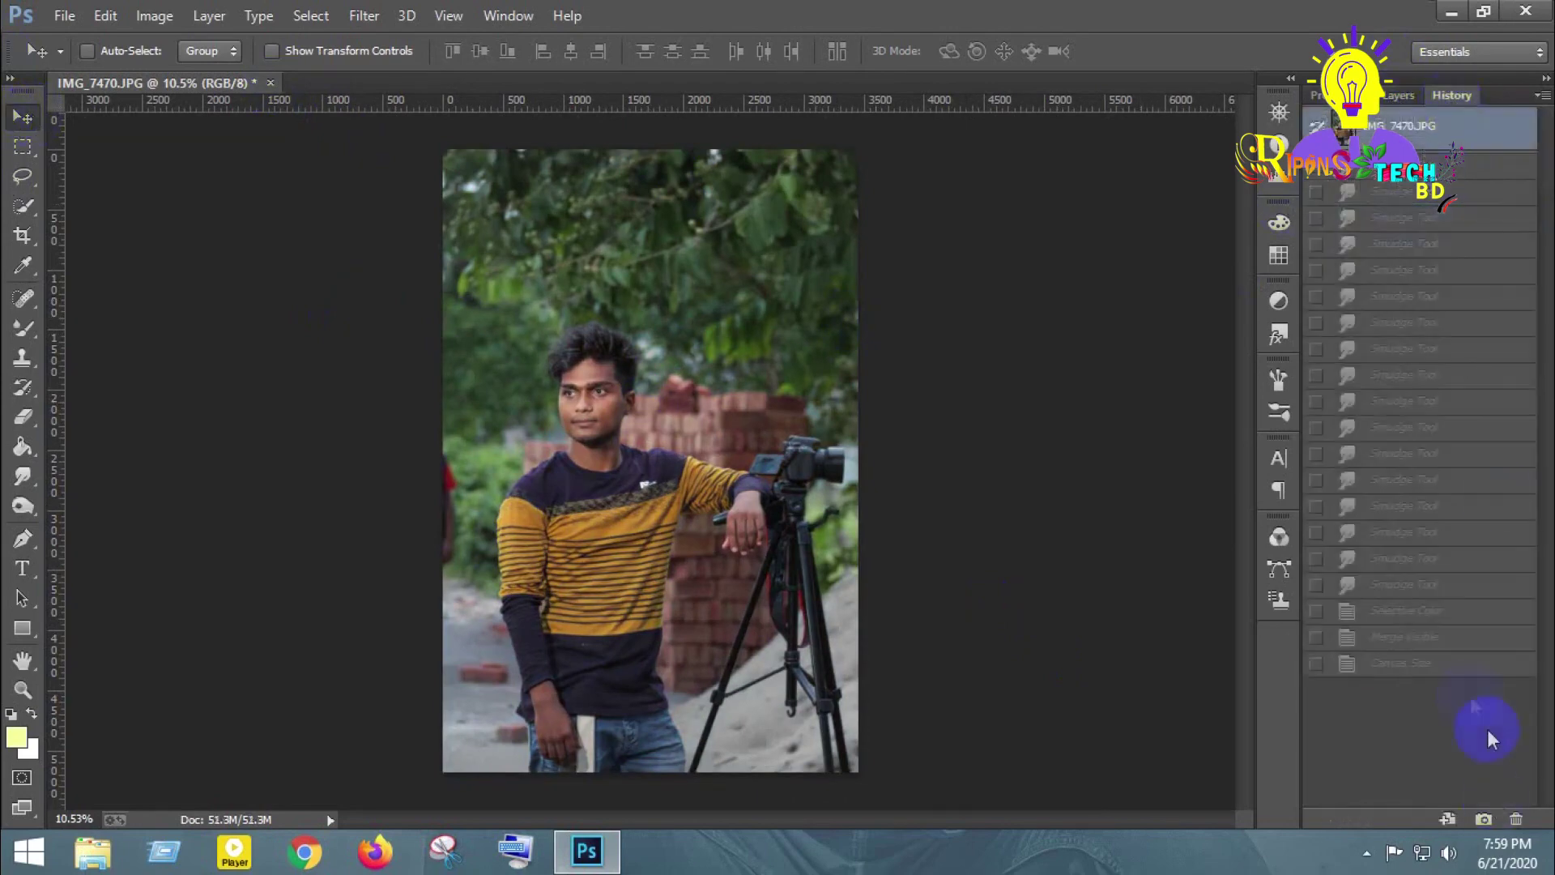
{"action": "left_click", "coordinate": [1401, 665]}
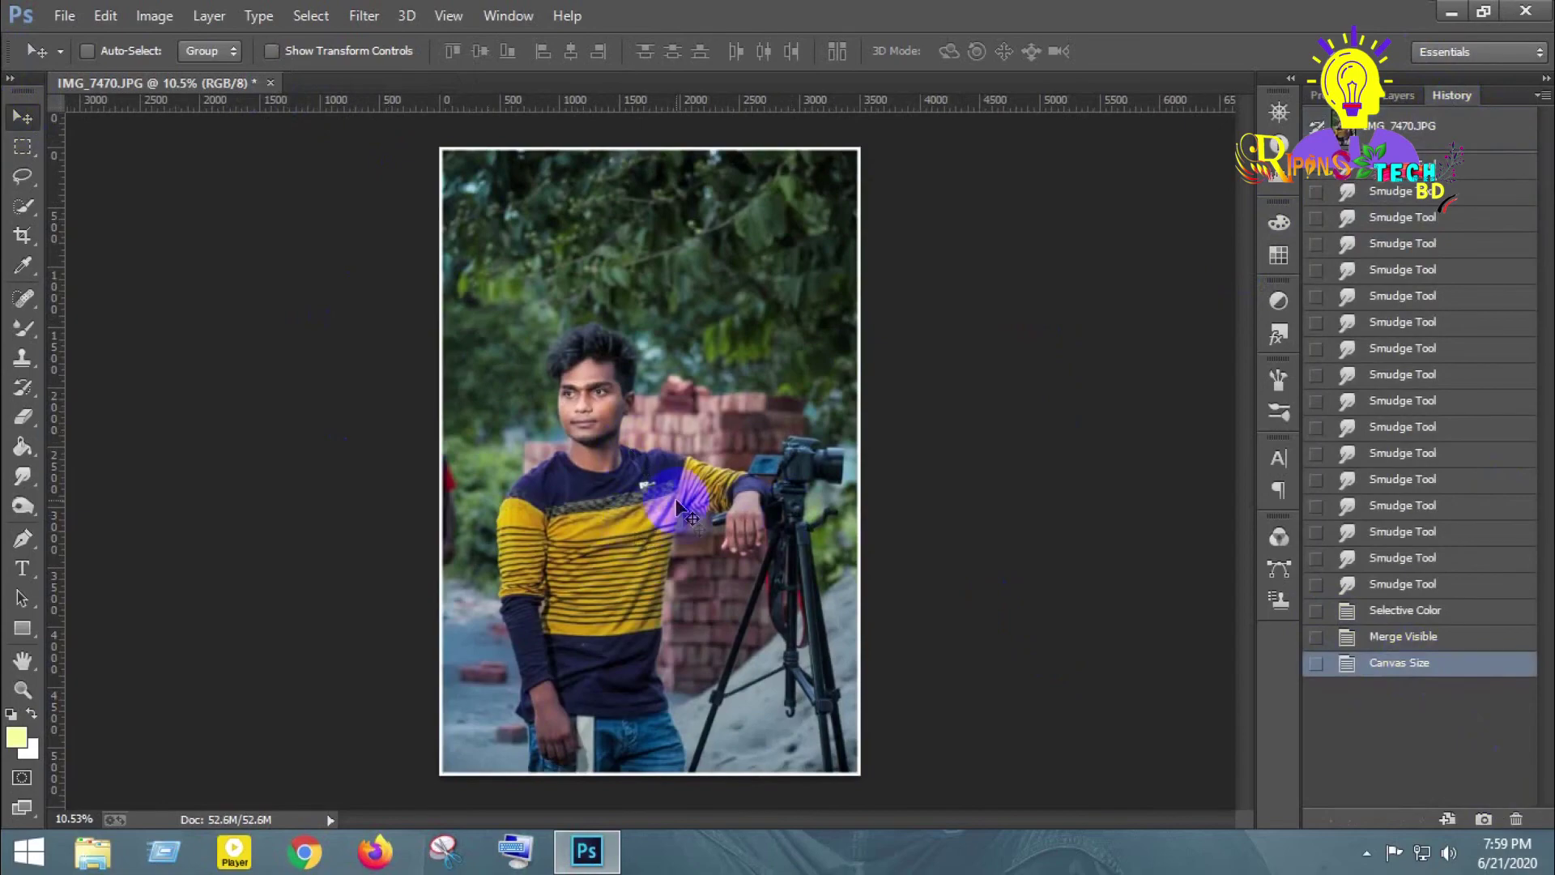
Open the signature image file from the F: drive
{"action": "left_click", "coordinate": [63, 16]}
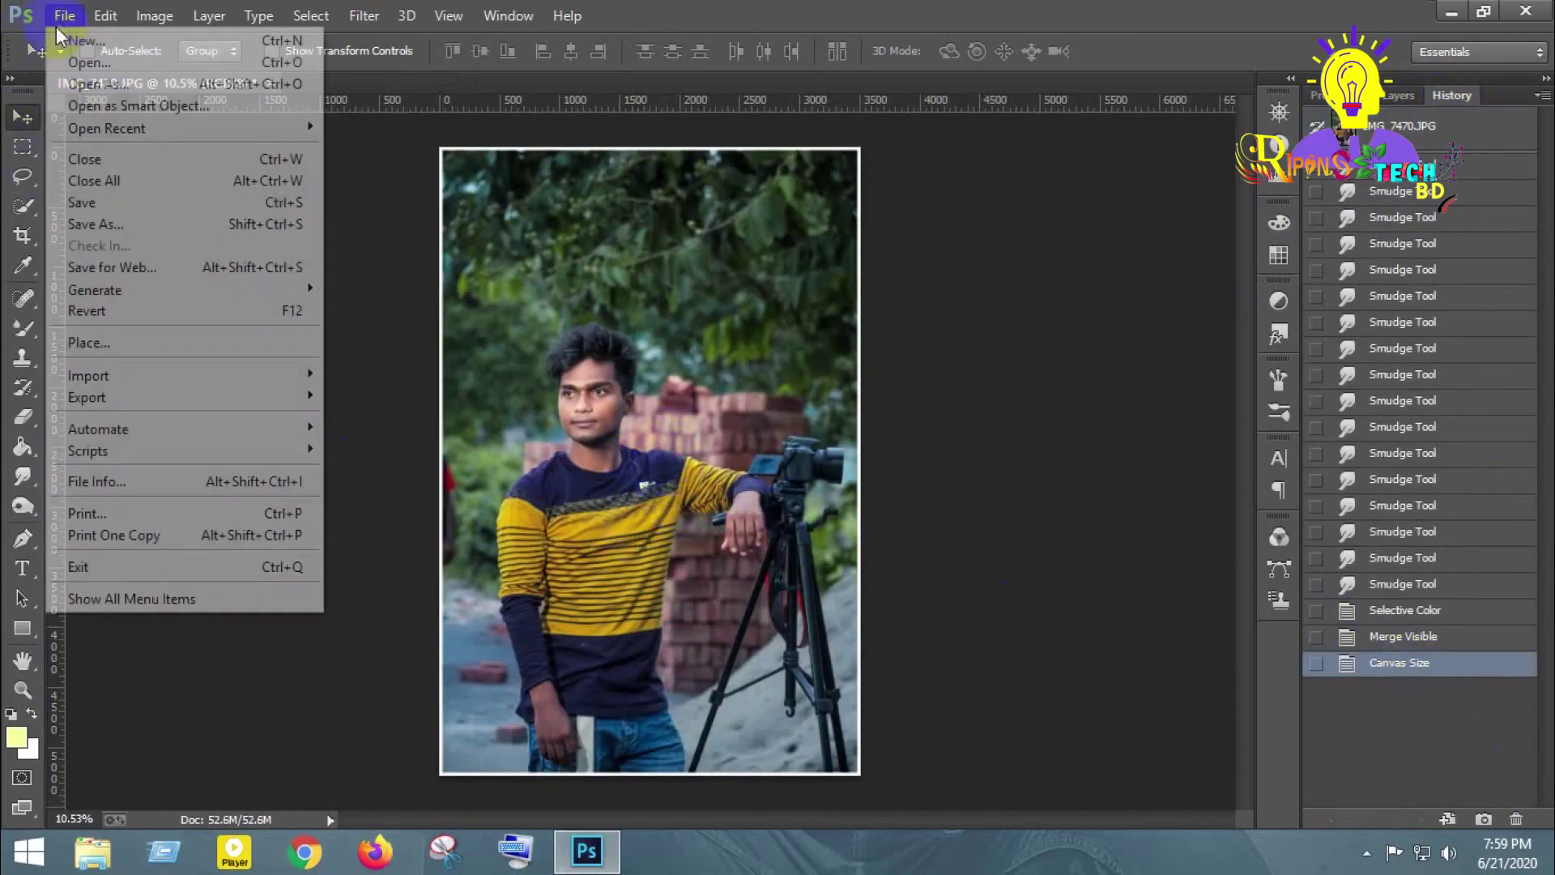
{"action": "left_click", "coordinate": [49, 54]}
{"action": "left_click", "coordinate": [118, 413]}
{"action": "double_click", "coordinate": [660, 340]}
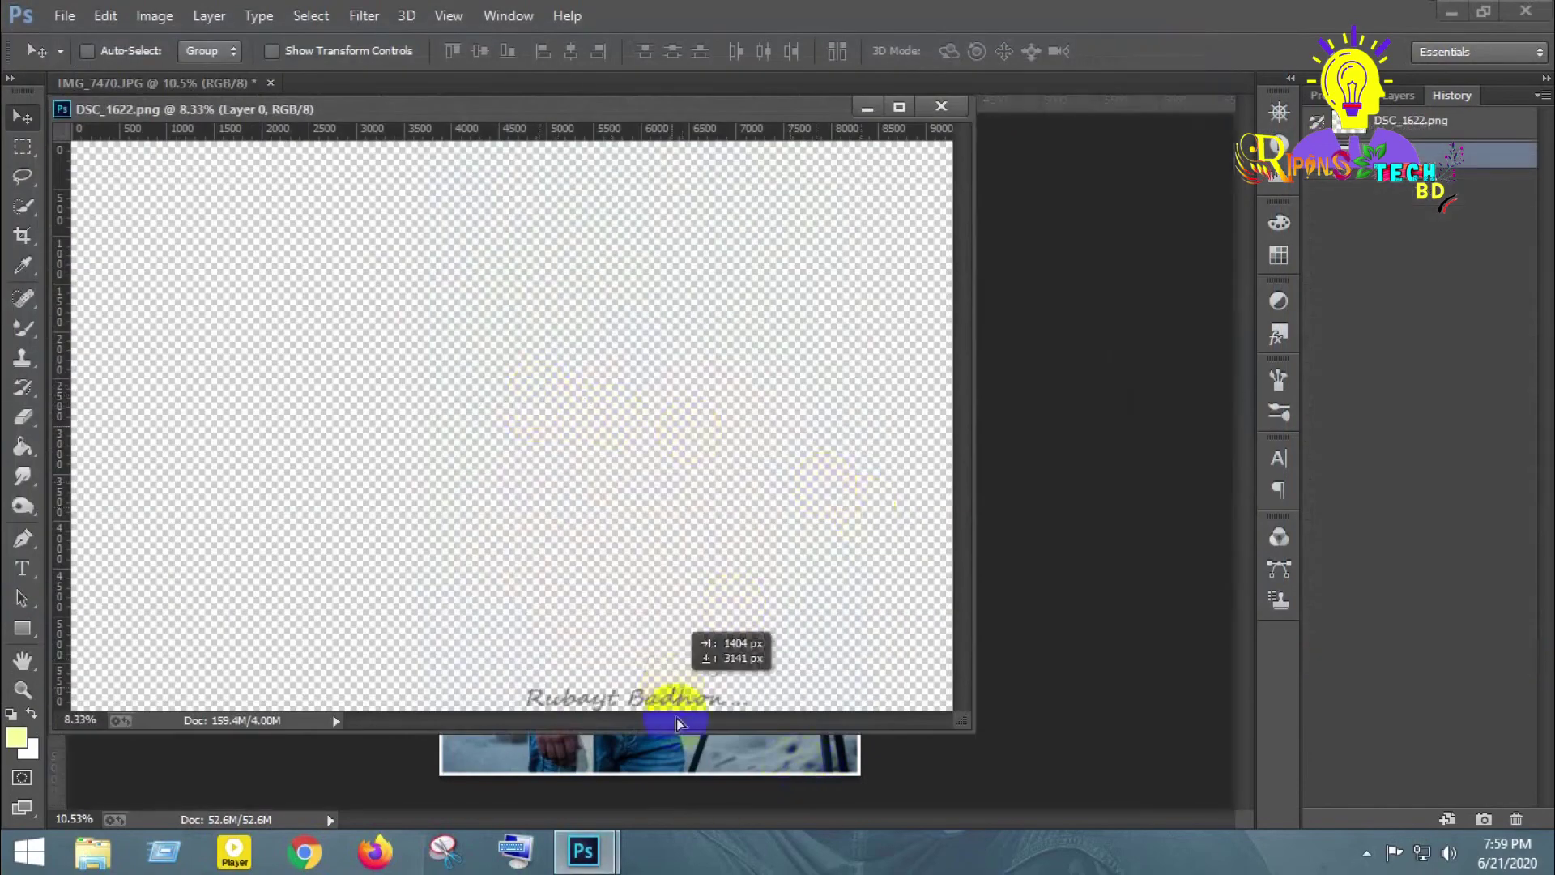
Drag the DSC_1622.png signature layer into the IMG_7470 portrait
{"action": "left_click_drag", "start_coordinate": [541, 394], "coordinate": [694, 747]}
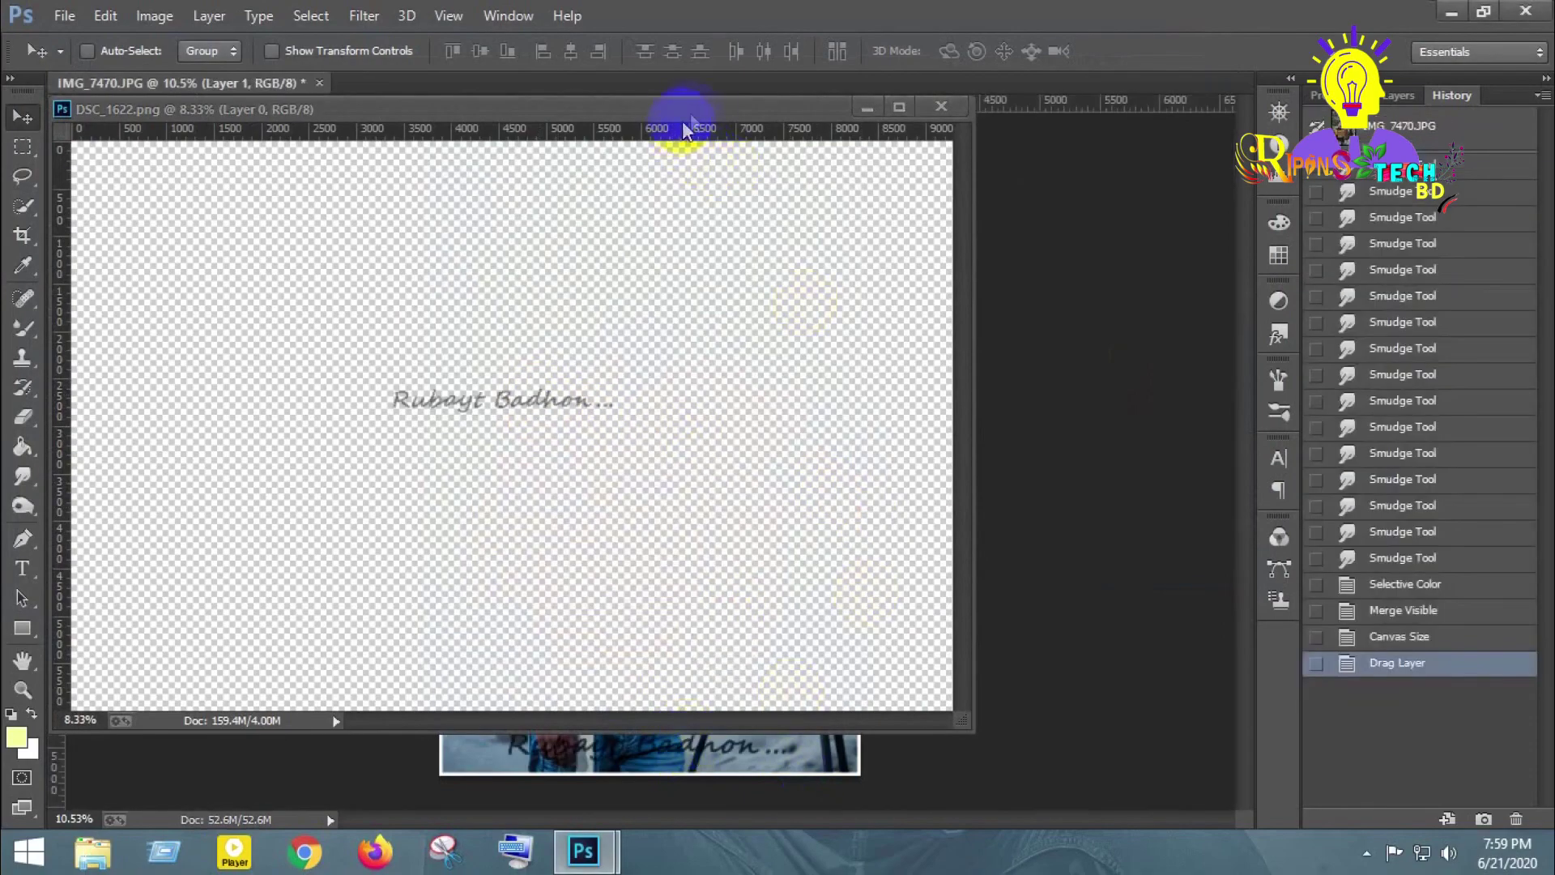
{"action": "left_click_drag", "start_coordinate": [682, 114], "coordinate": [809, 90]}
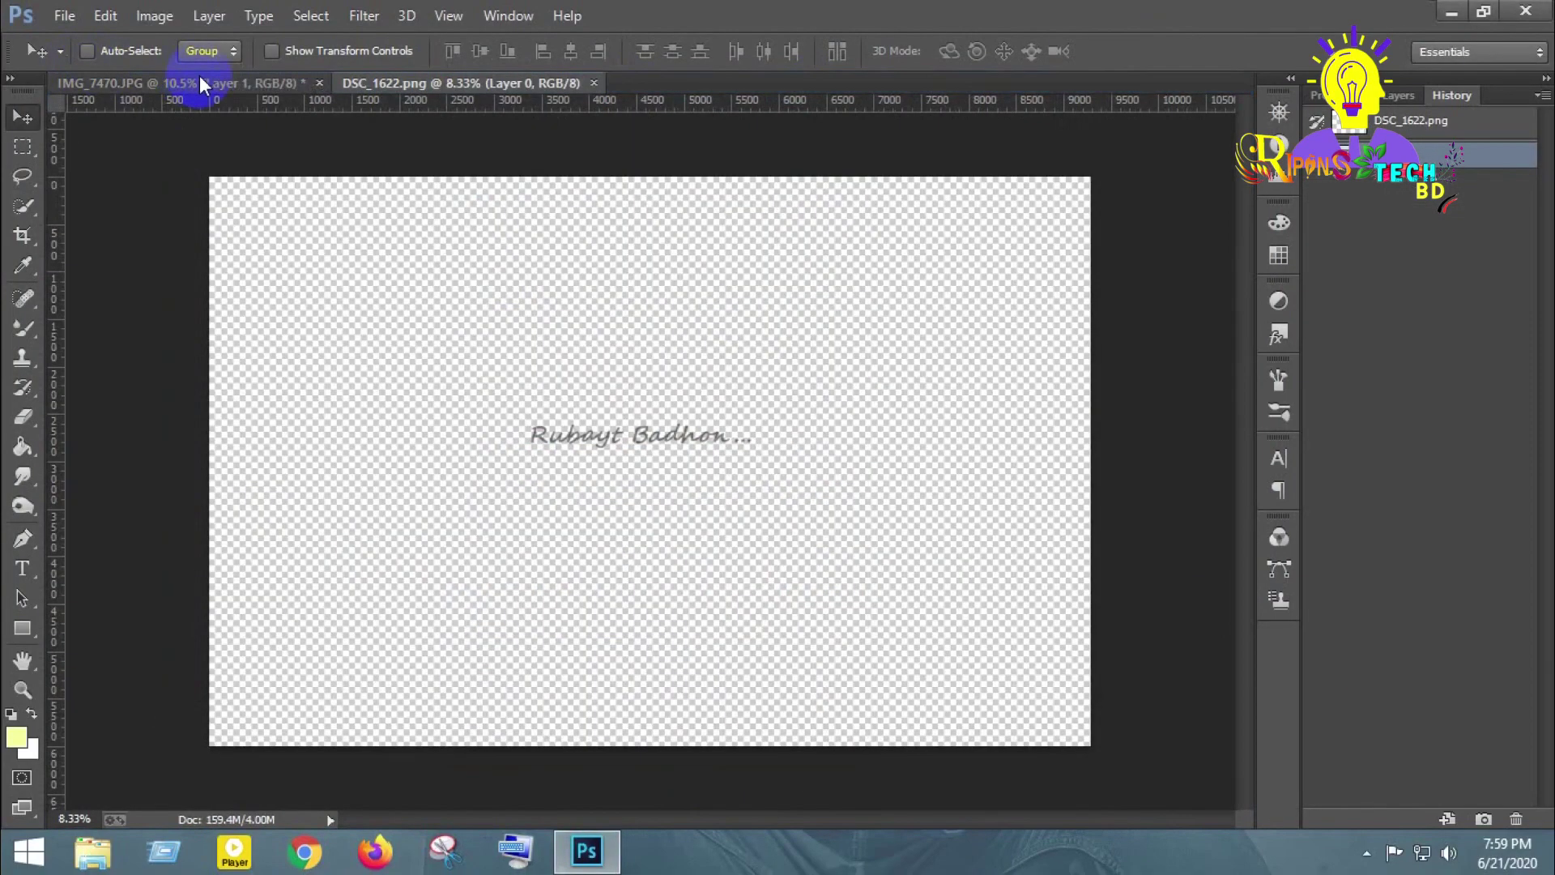
{"action": "left_click", "coordinate": [185, 82]}
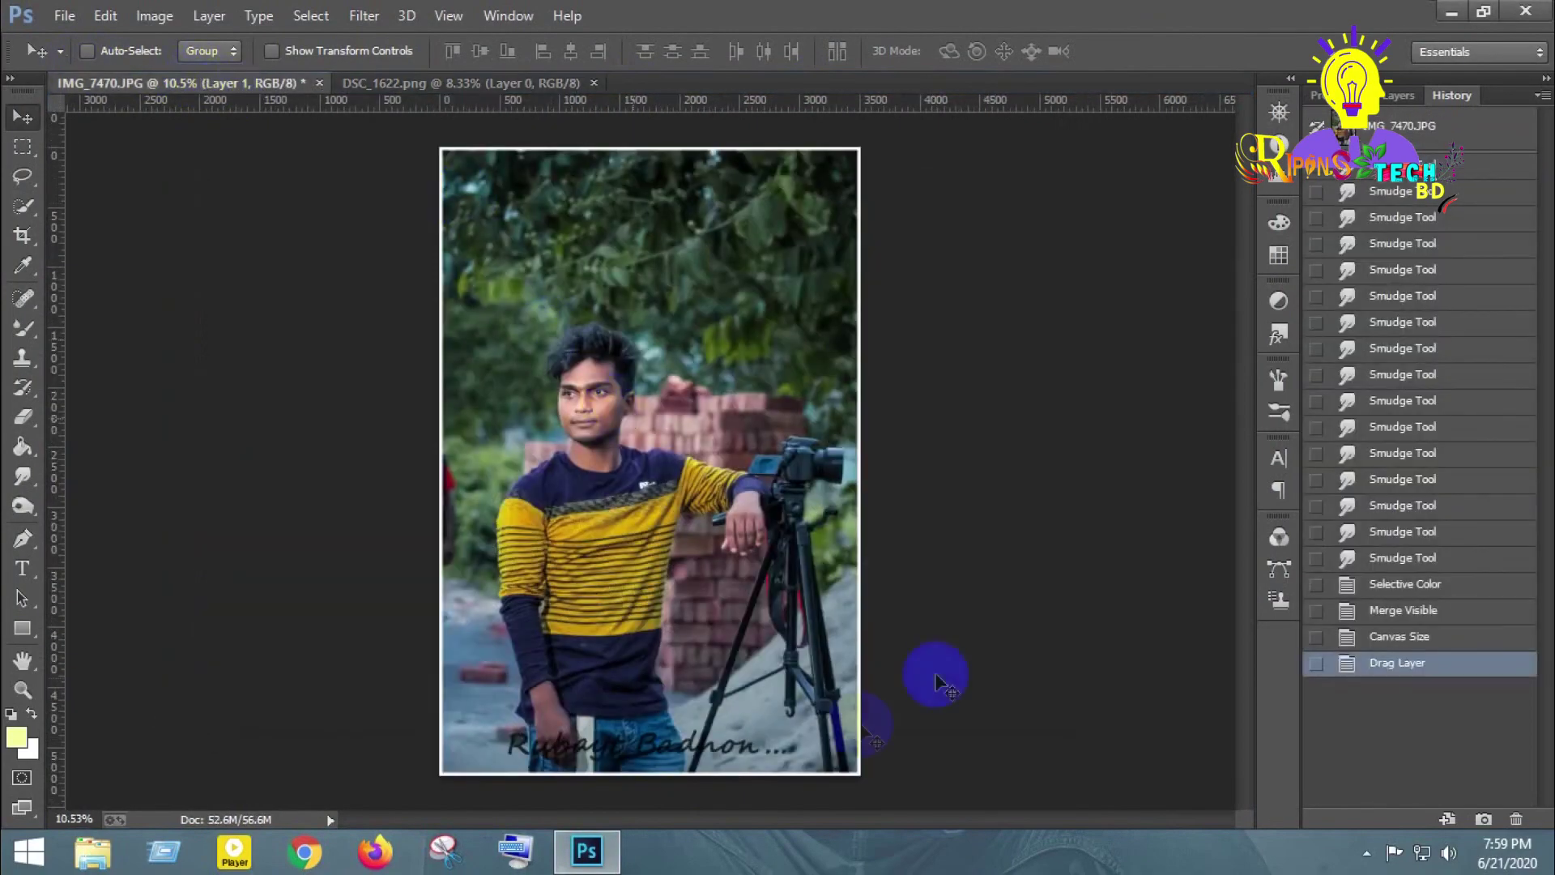
Scale the signature down to about 18% and move it up onto the photo
{"action": "key", "text": "ctrl+t"}
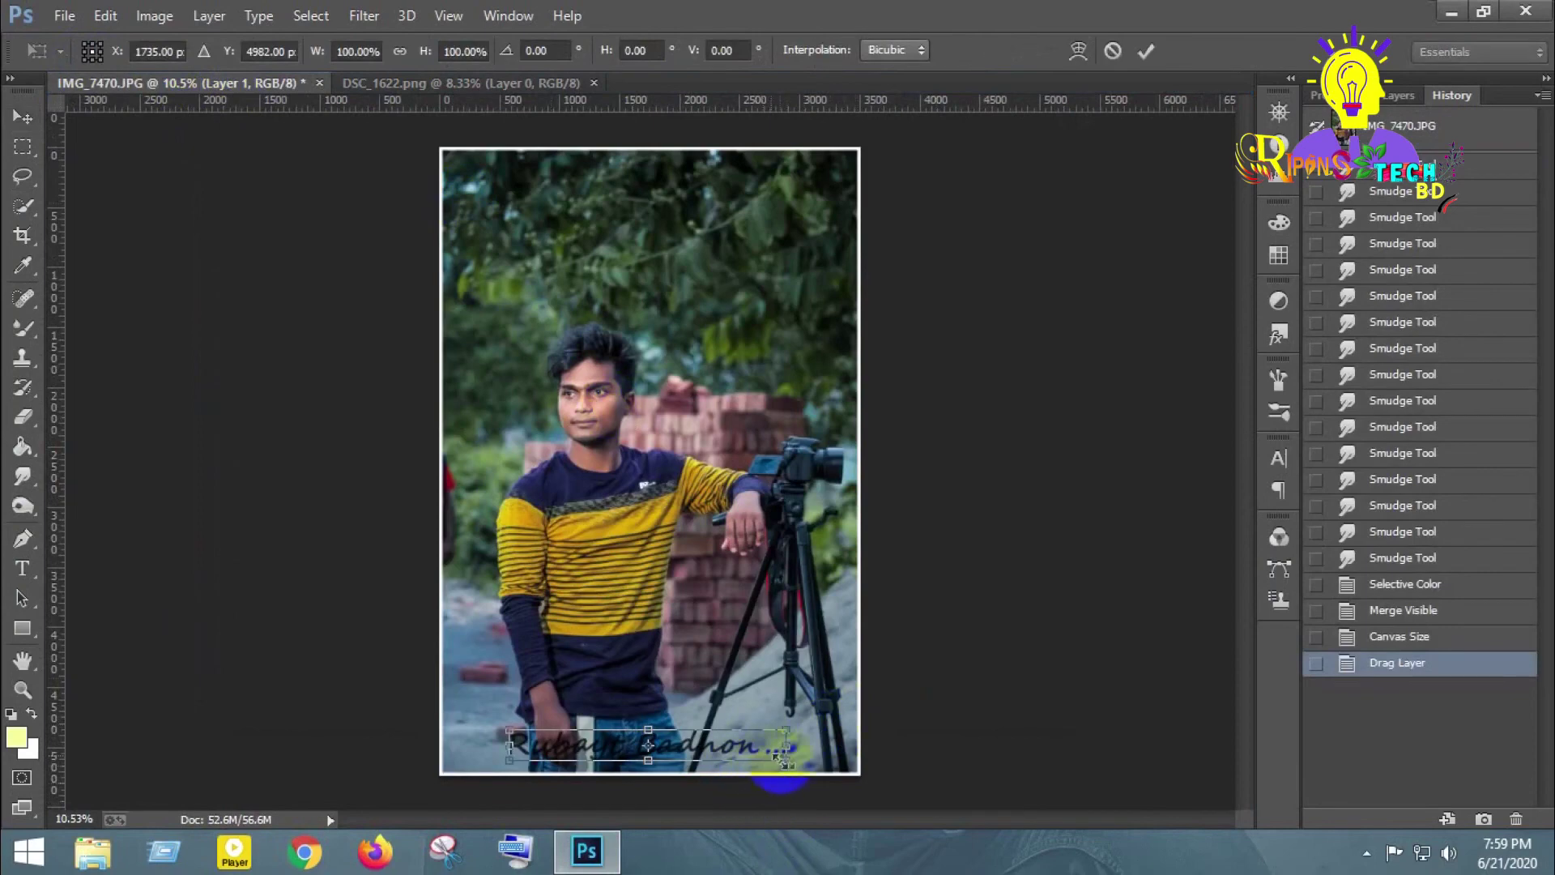
{"action": "left_click_drag", "start_coordinate": [727, 754], "coordinate": [555, 731]}
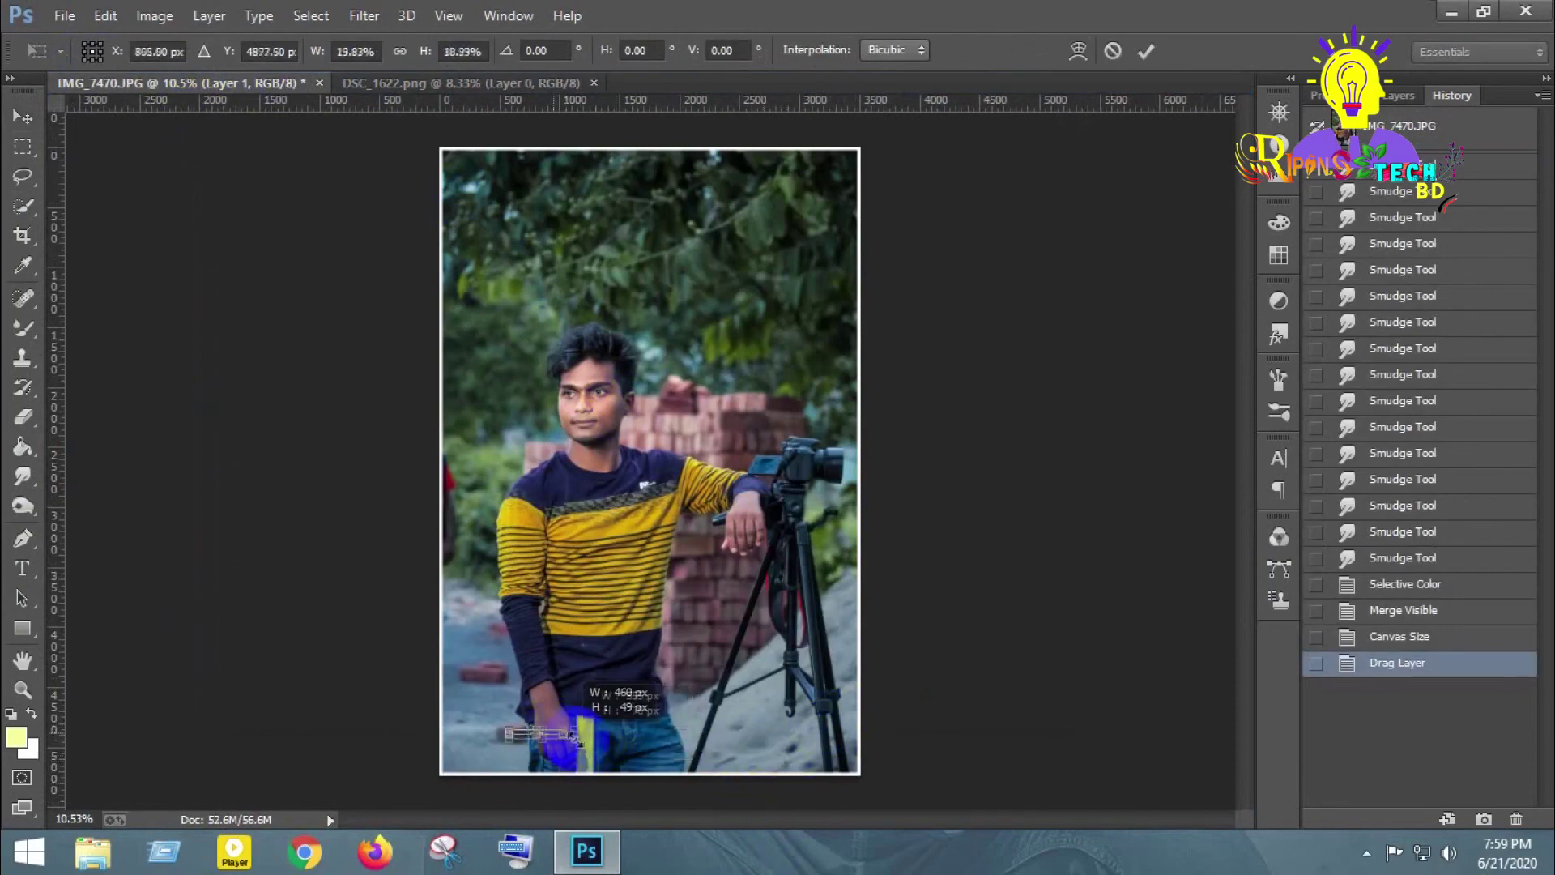
{"action": "key", "text": "Return"}
{"action": "mouse_move", "coordinate": [553, 733]}
{"action": "left_mouse_down"}
{"action": "mouse_move", "coordinate": [792, 559]}
{"action": "mouse_move", "coordinate": [704, 605]}
{"action": "mouse_move", "coordinate": [727, 602]}
{"action": "left_mouse_up"}
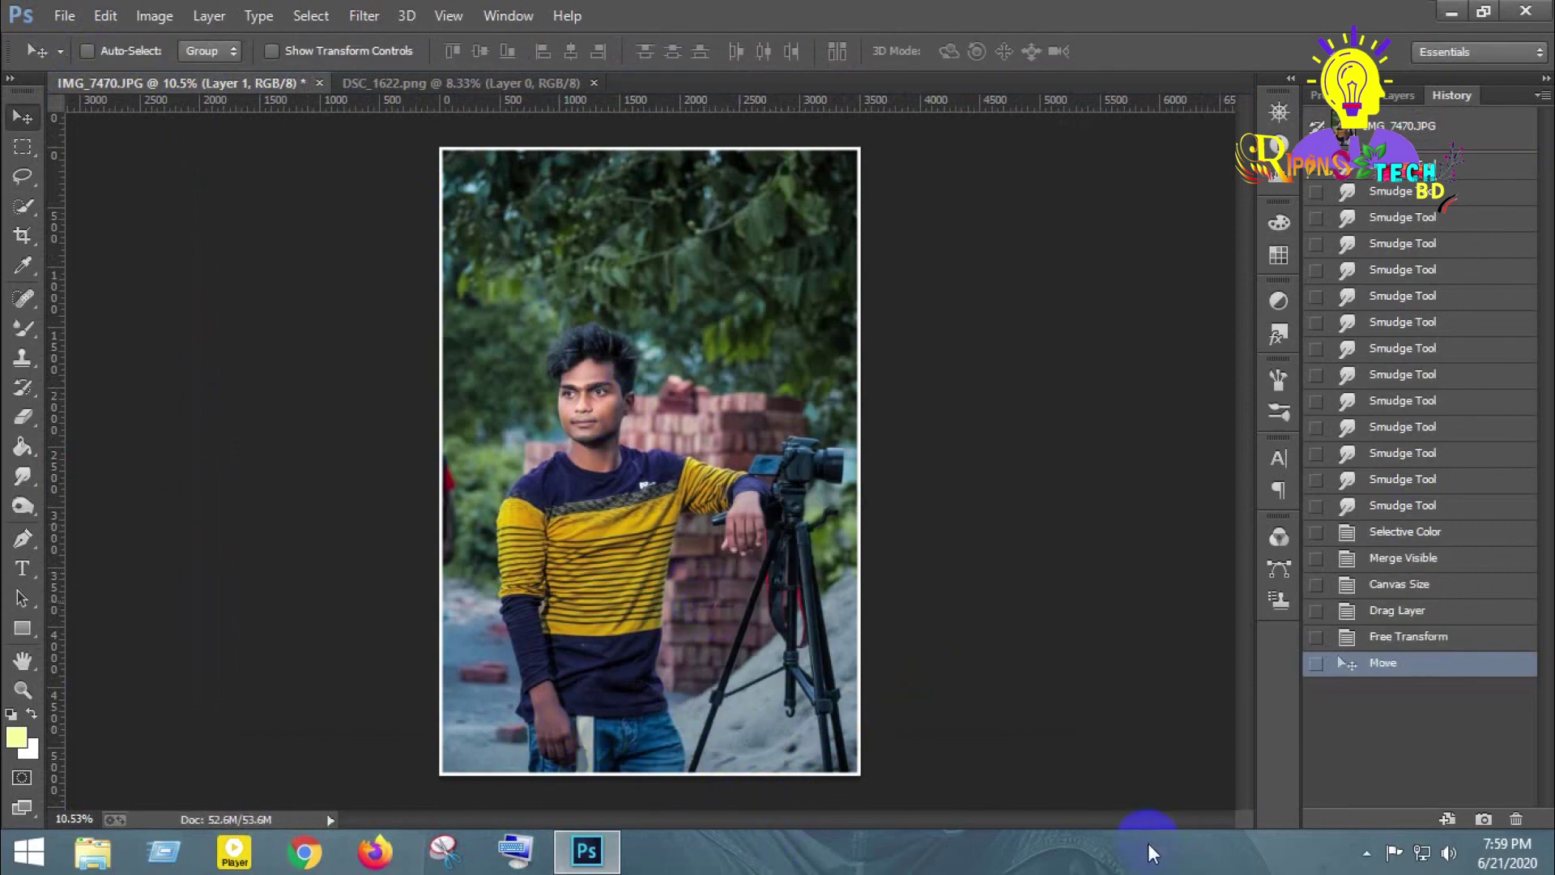
{"action": "key", "text": "ctrl+l"}
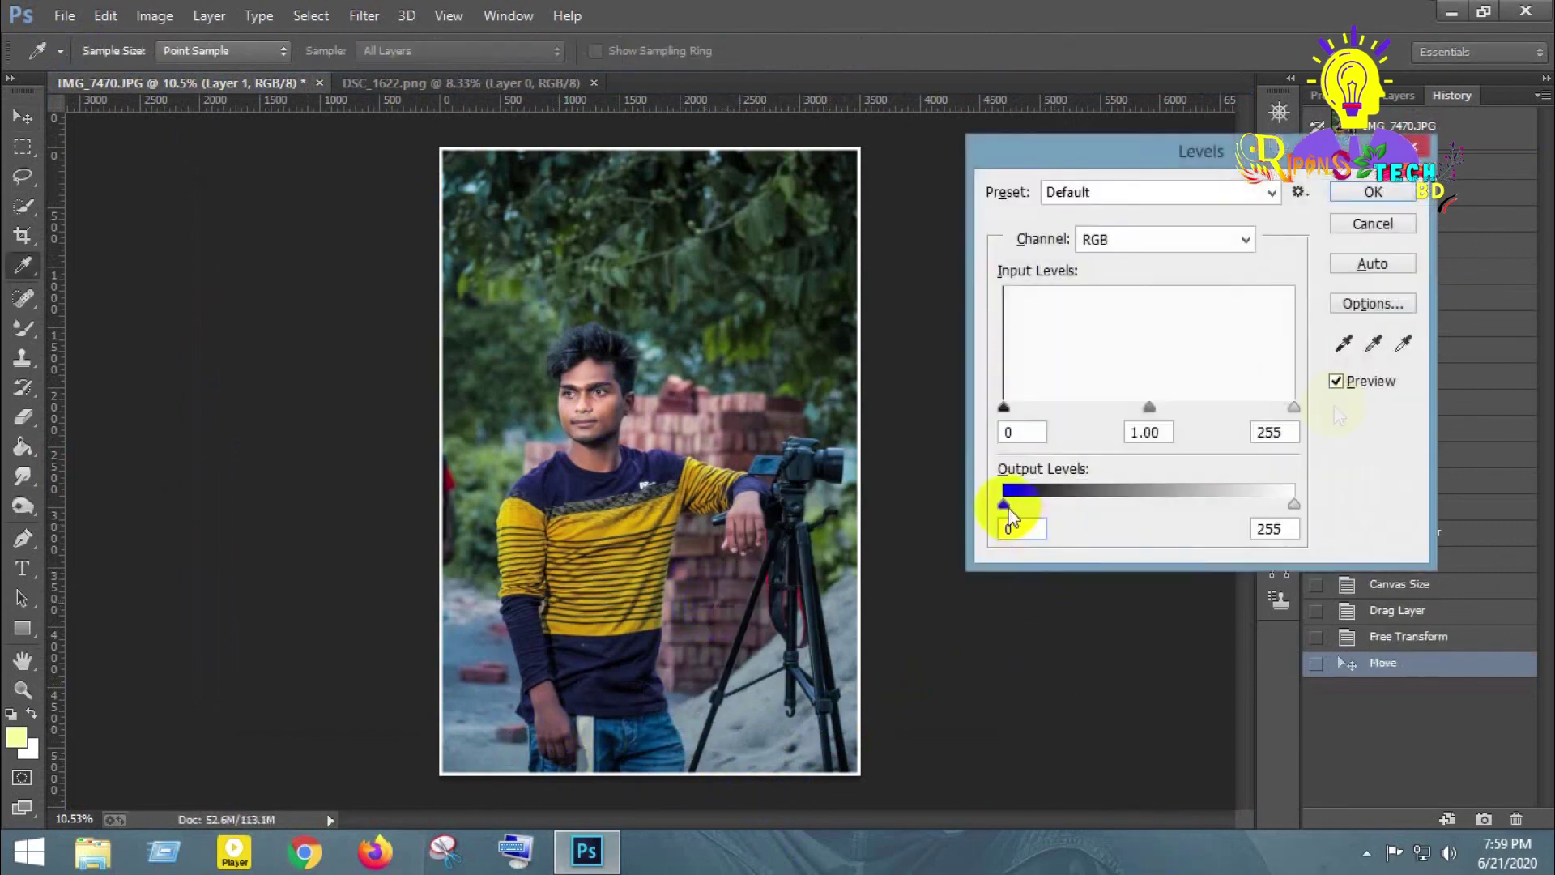
Whiten the signature with Levels output black 236 and nudge it up about 22 px
{"action": "left_click", "coordinate": [1364, 229]}
{"action": "left_click", "coordinate": [154, 16]}
{"action": "mouse_move", "coordinate": [188, 73]}
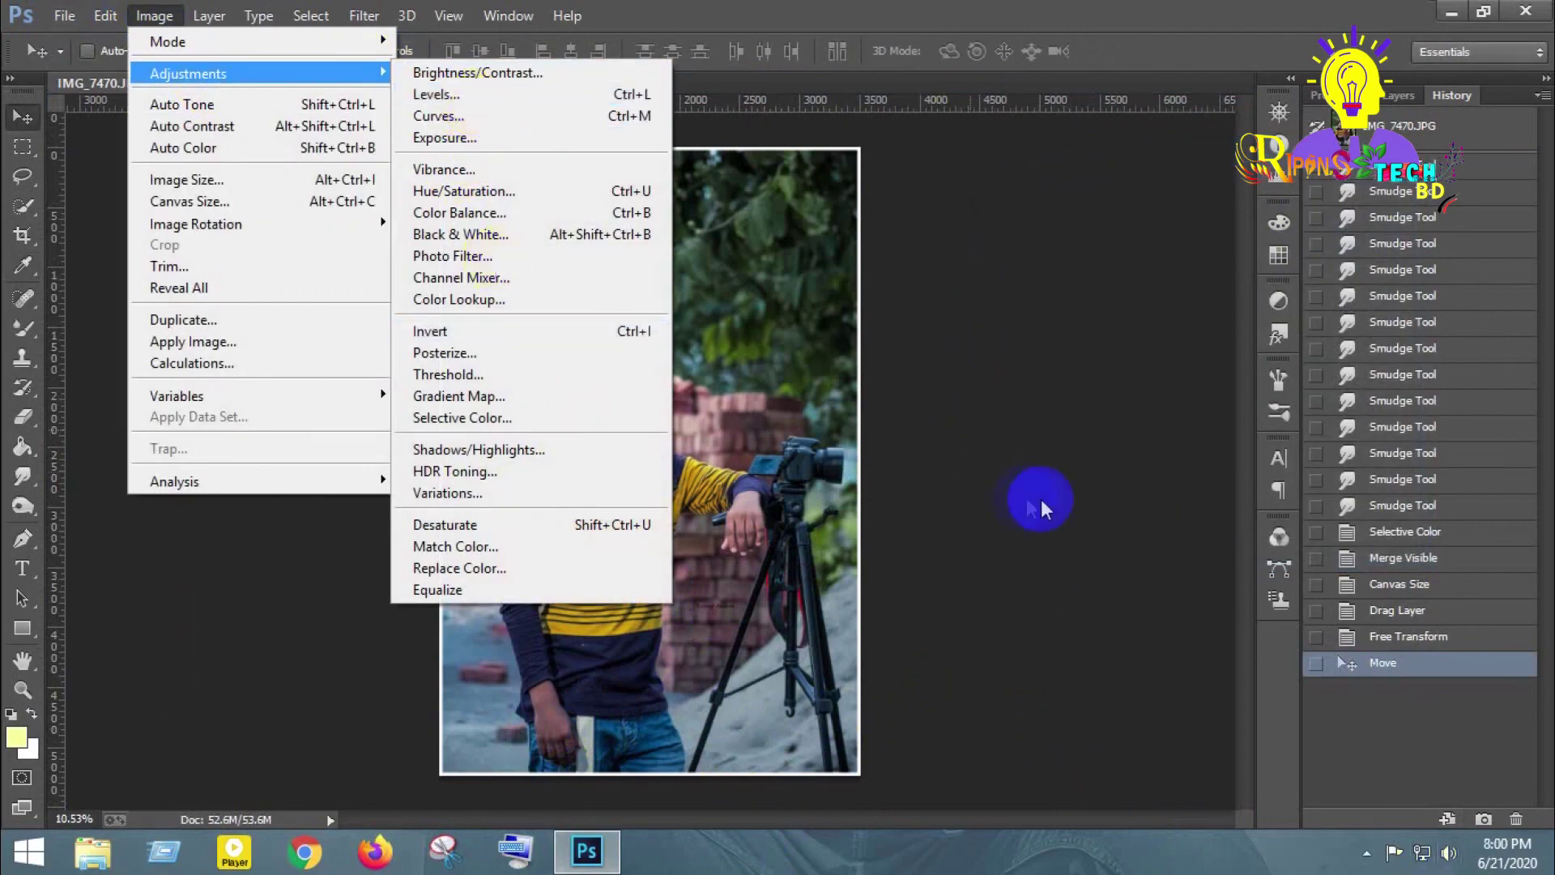
{"action": "left_click", "coordinate": [457, 92]}
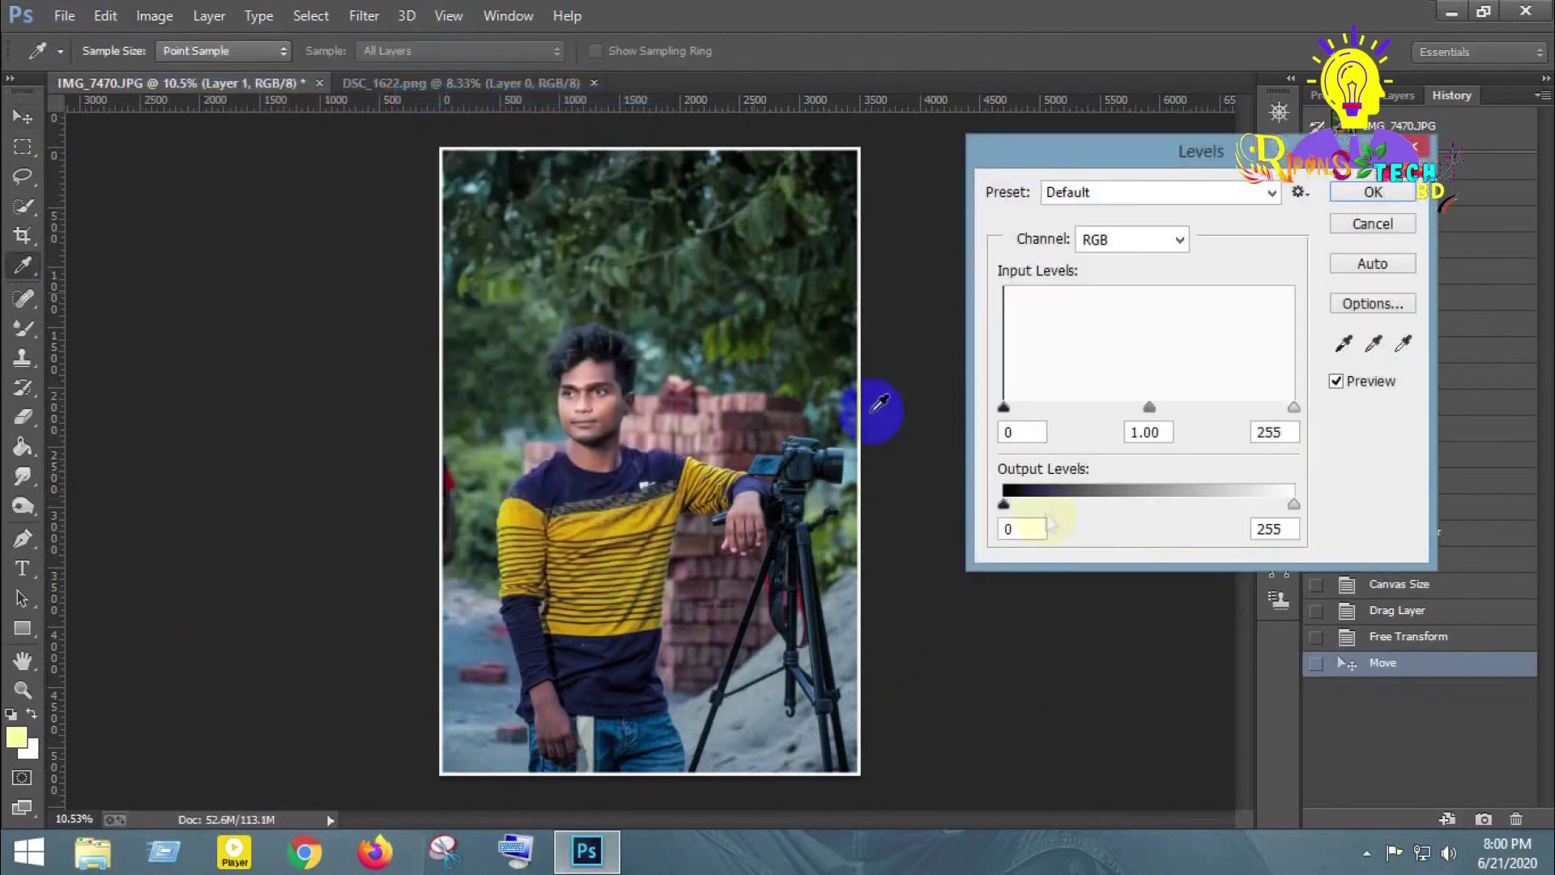
{"action": "left_click_drag", "start_coordinate": [1116, 501], "coordinate": [1301, 462]}
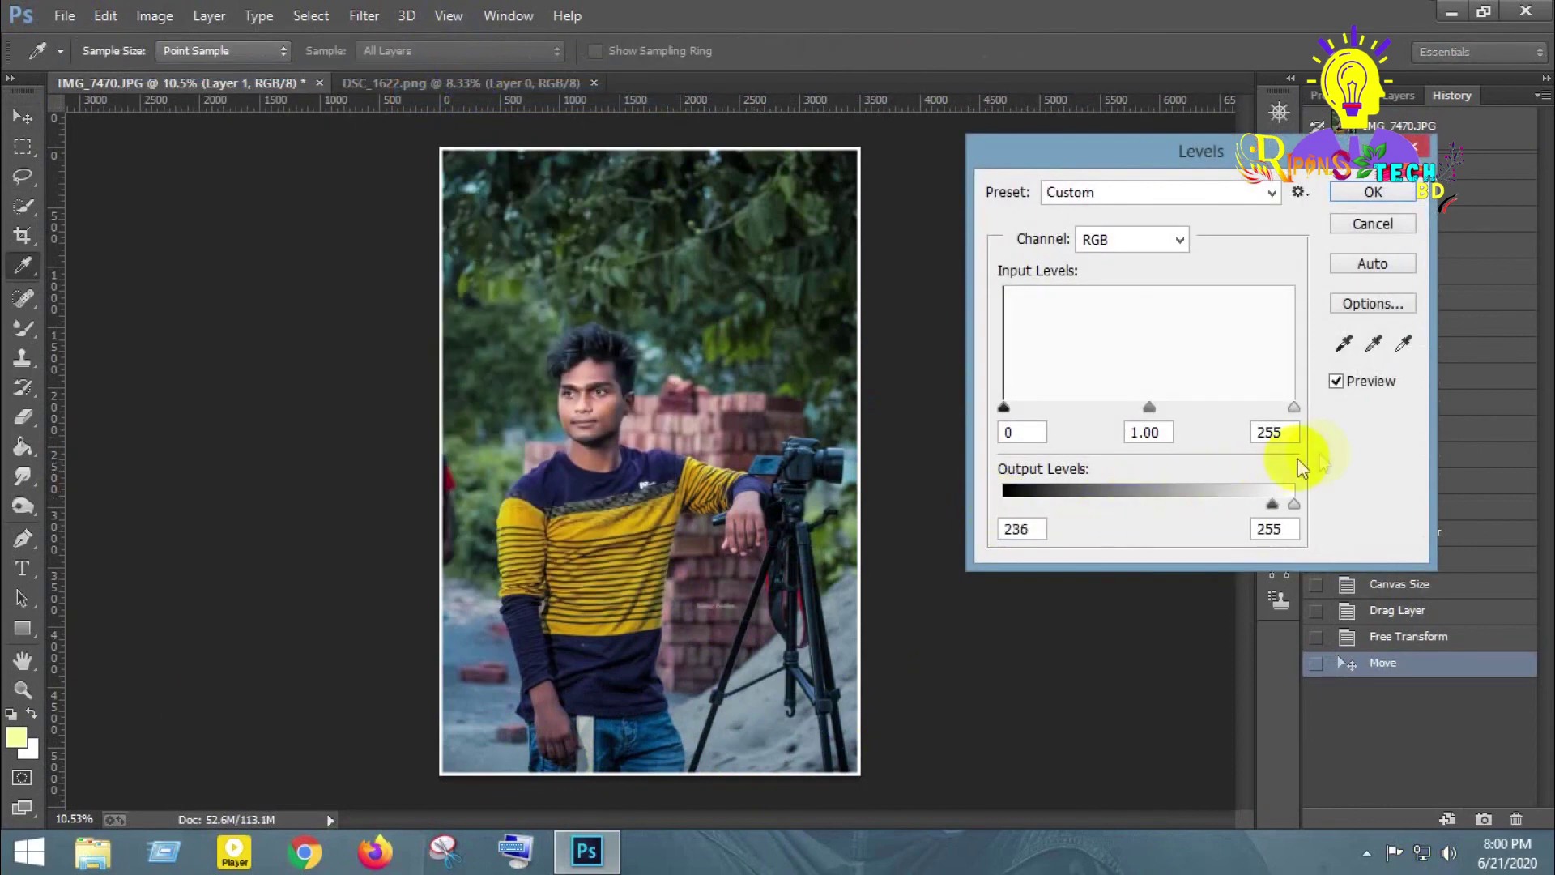
{"action": "key", "text": "Return"}
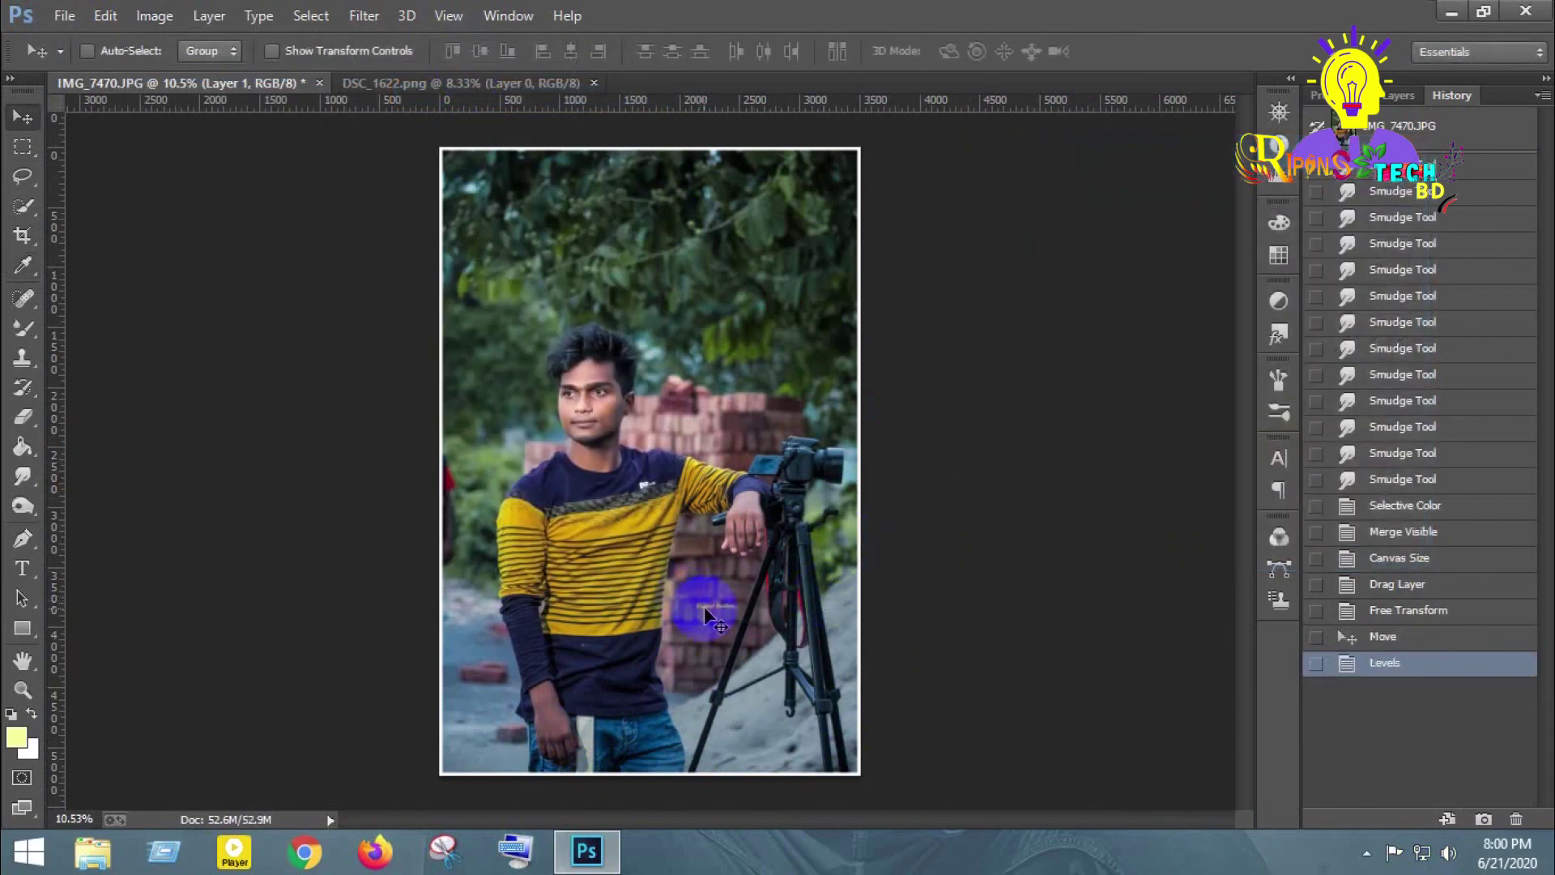
{"action": "left_click_drag", "start_coordinate": [721, 604], "coordinate": [717, 586]}
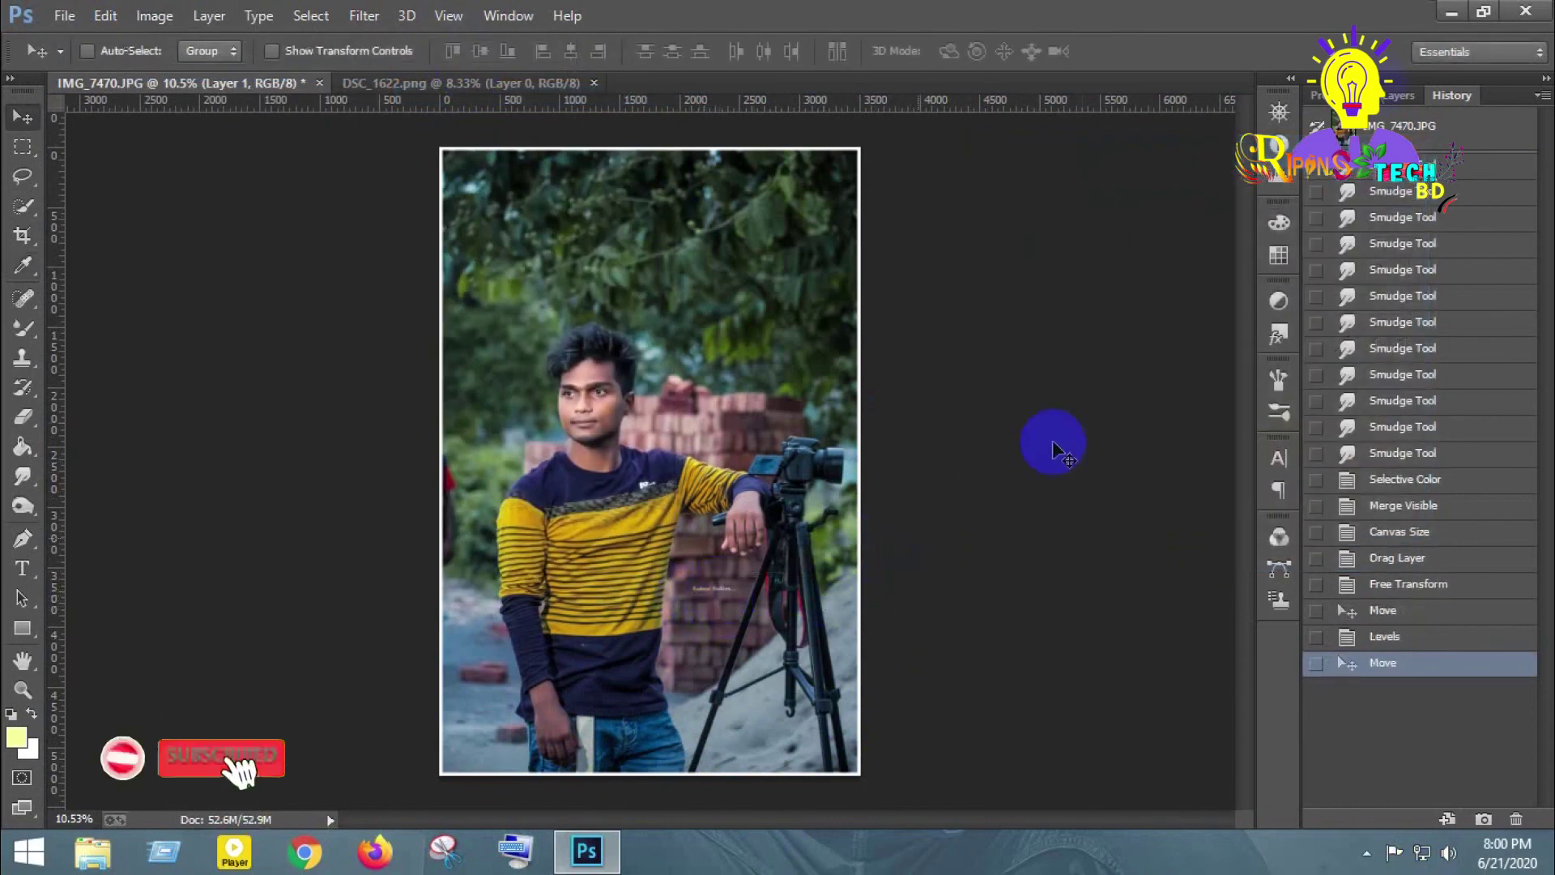
{"action": "left_click", "coordinate": [1395, 95]}
Merge Layer 1 into the background and save as JPEG IMG_7470.jpg on the Desktop
{"action": "right_click", "coordinate": [1459, 221]}
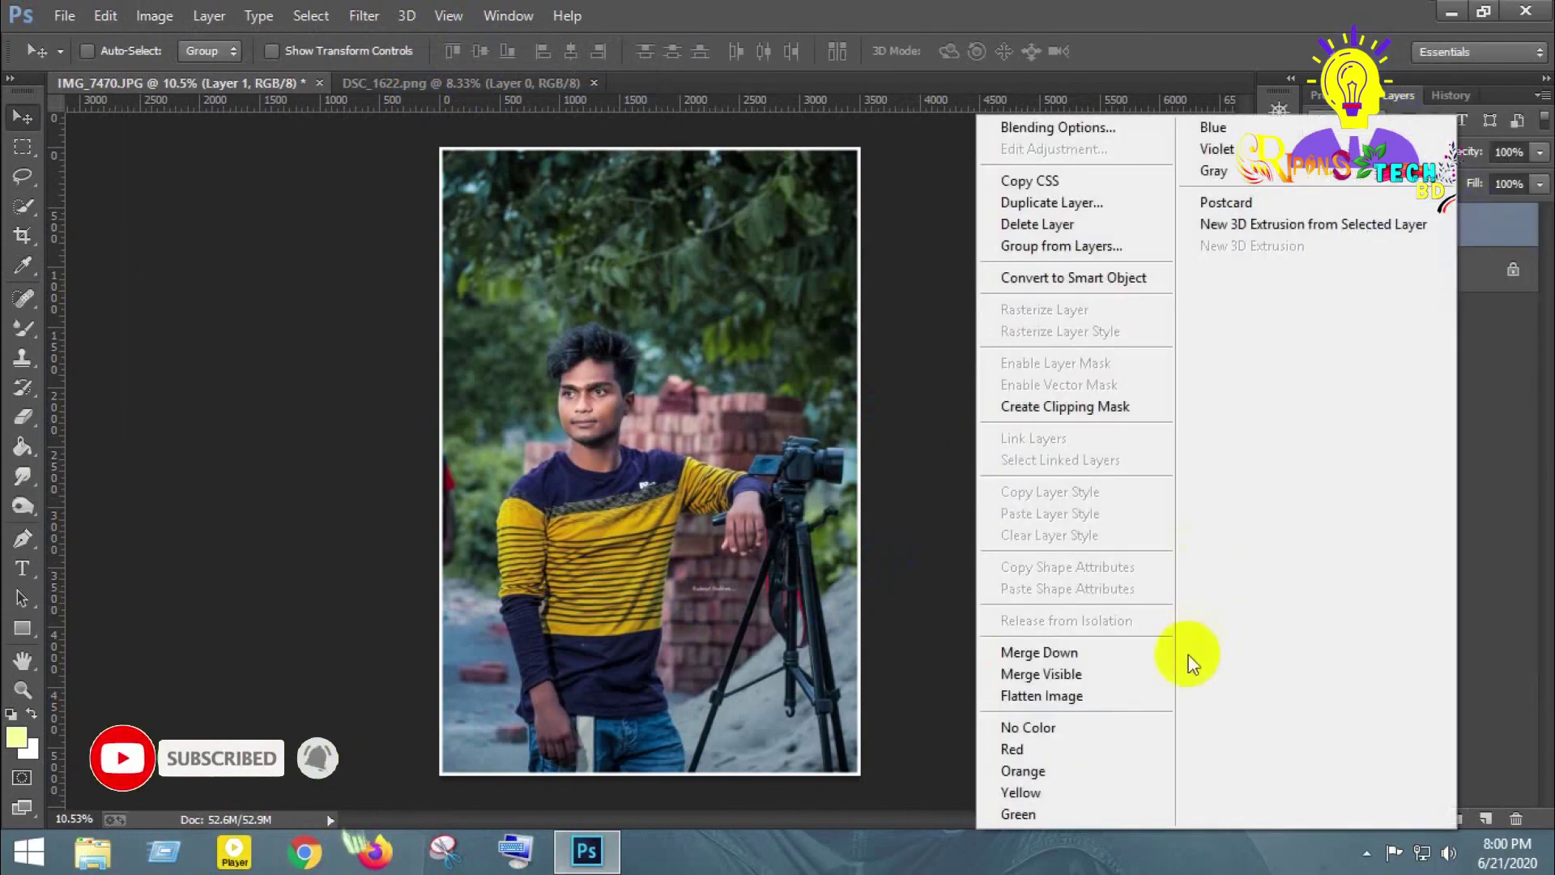
{"action": "left_click", "coordinate": [1101, 681]}
{"action": "left_click", "coordinate": [64, 16]}
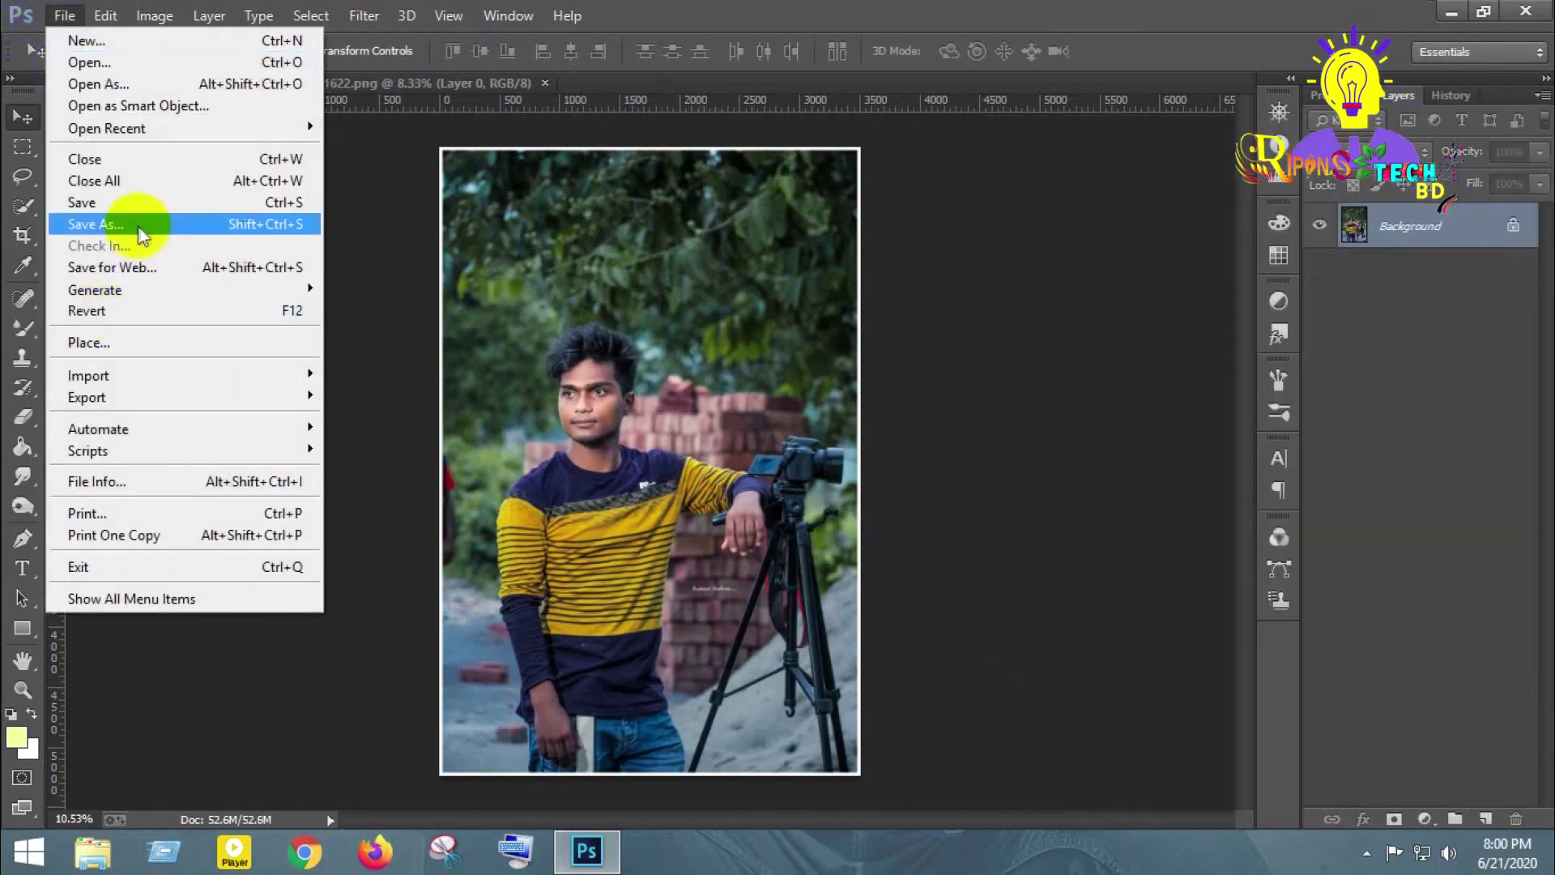
{"action": "left_click", "coordinate": [253, 224]}
{"action": "left_click", "coordinate": [81, 172]}
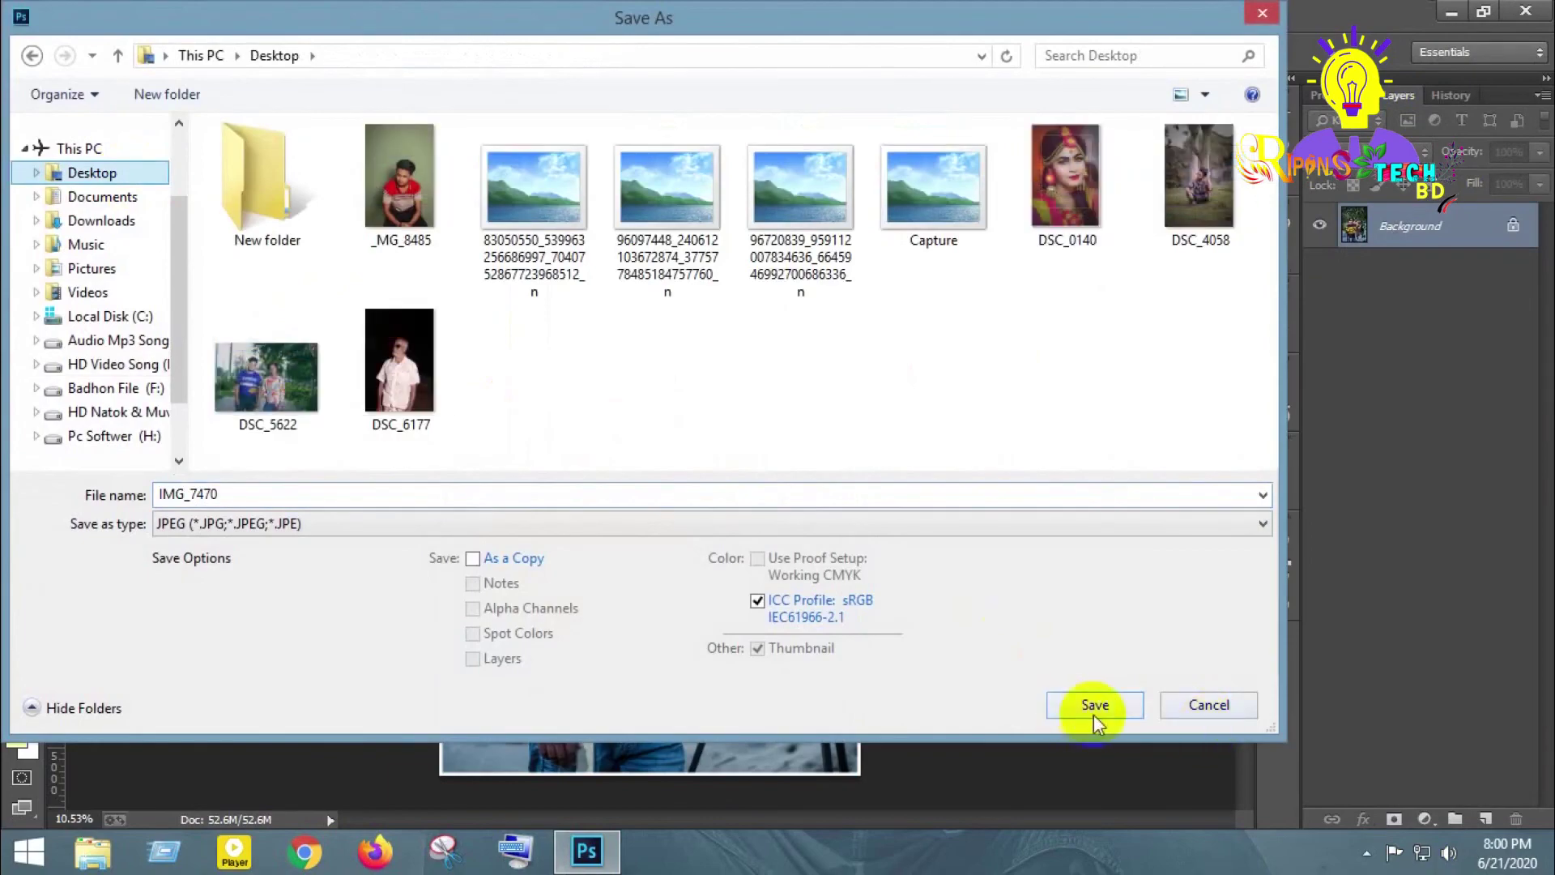
{"action": "left_click", "coordinate": [1095, 707]}
{"action": "left_click", "coordinate": [912, 211]}
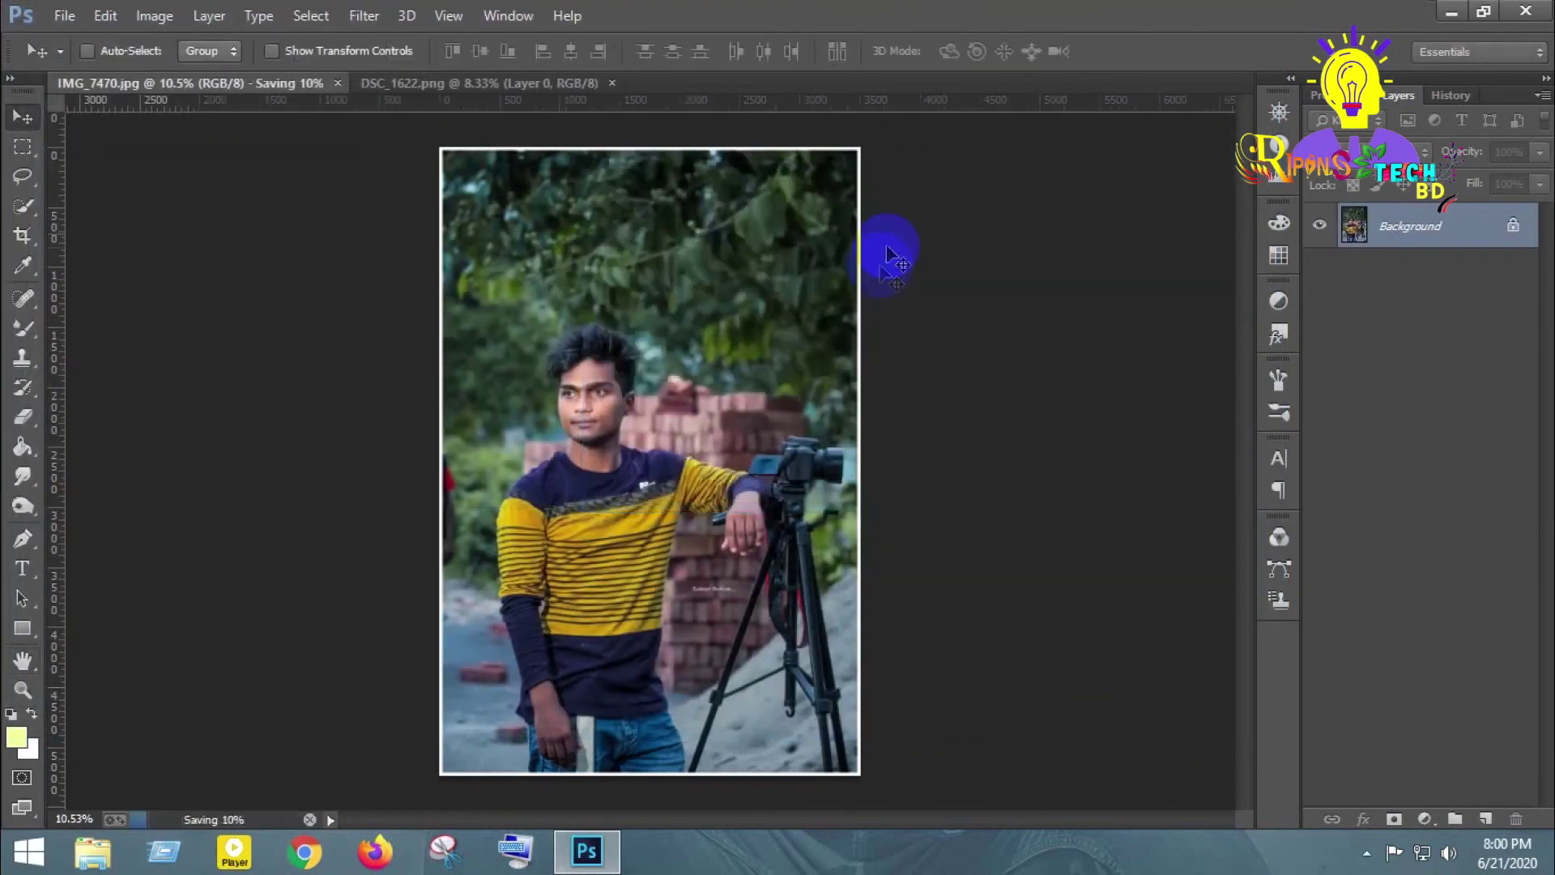
{"action": "left_click", "coordinate": [1096, 725]}
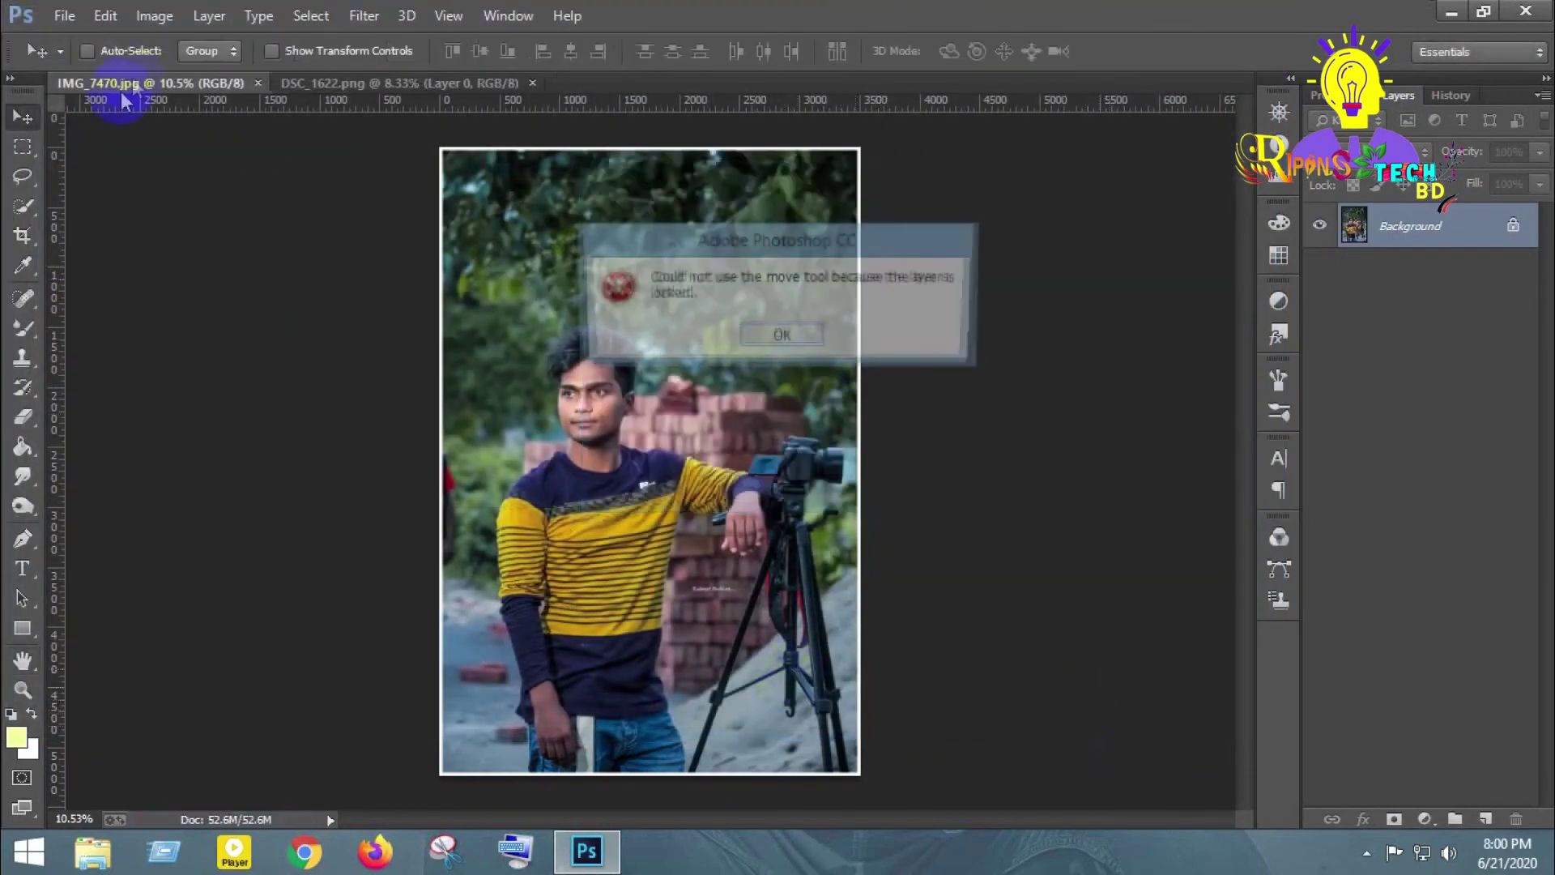
{"action": "left_click", "coordinate": [782, 336]}
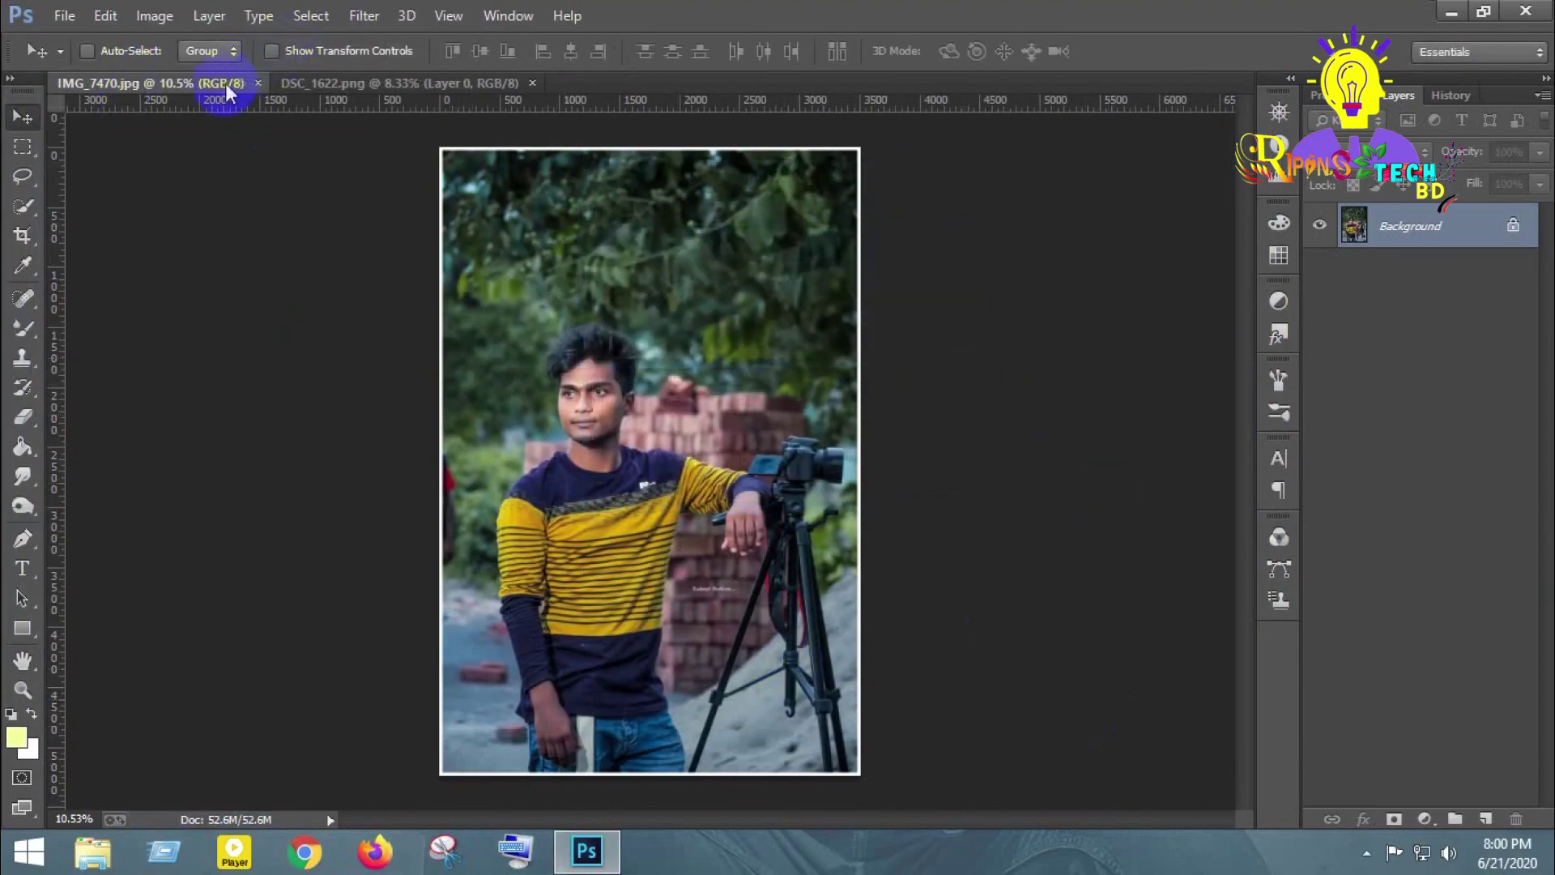